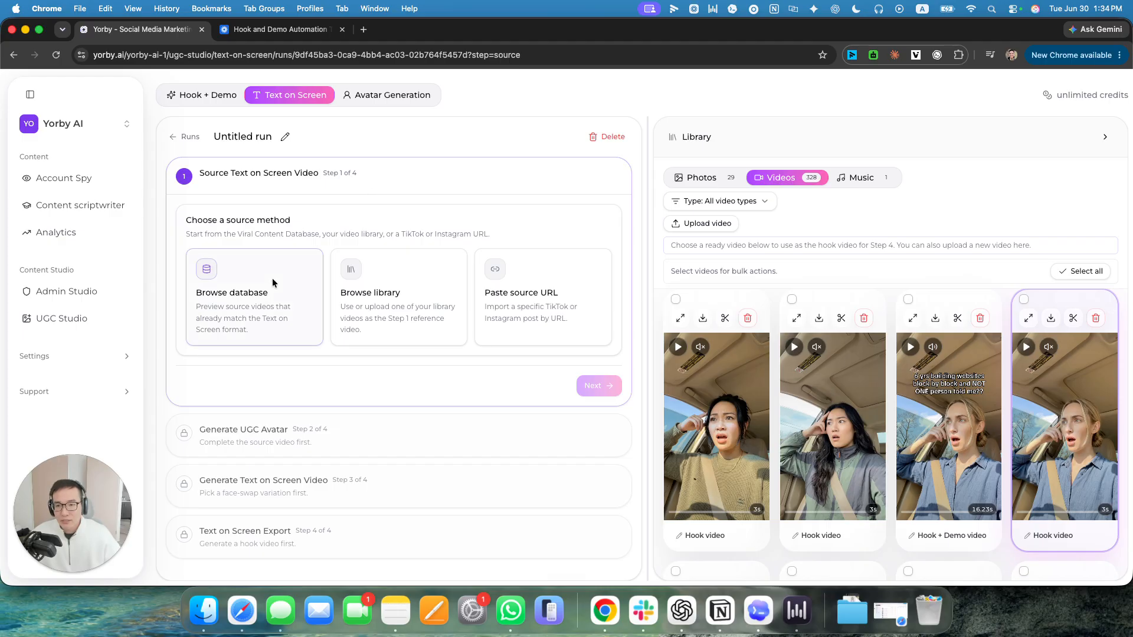
# Look at the database, URL and library source methods, and return to browsing the database.
pyautogui.click(261, 289)
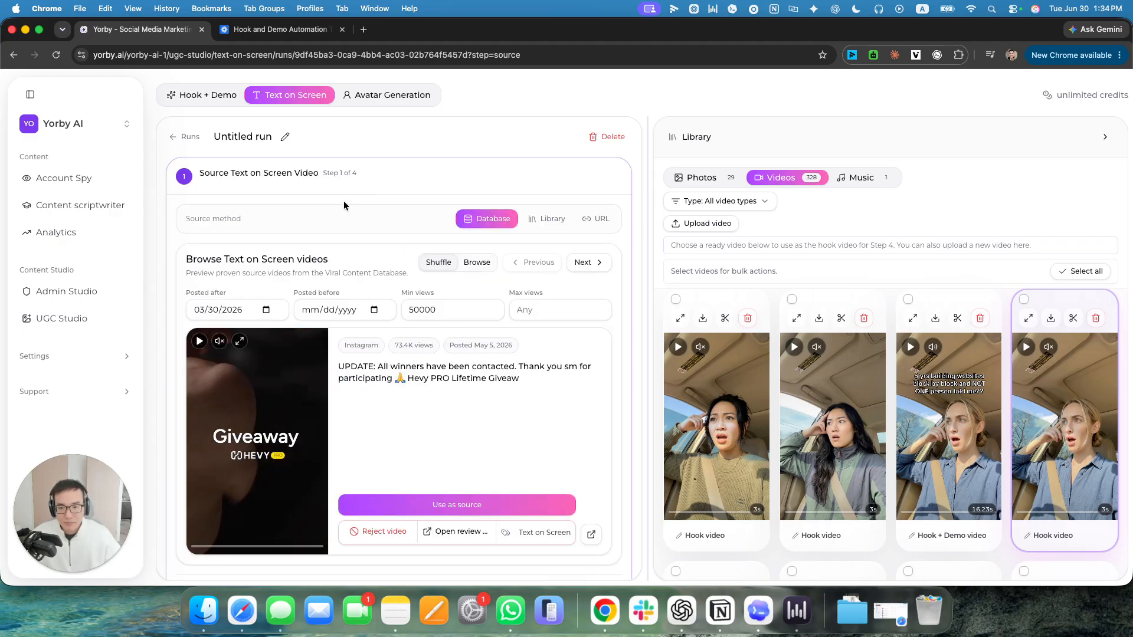
pyautogui.scroll(-1, 459, 252)
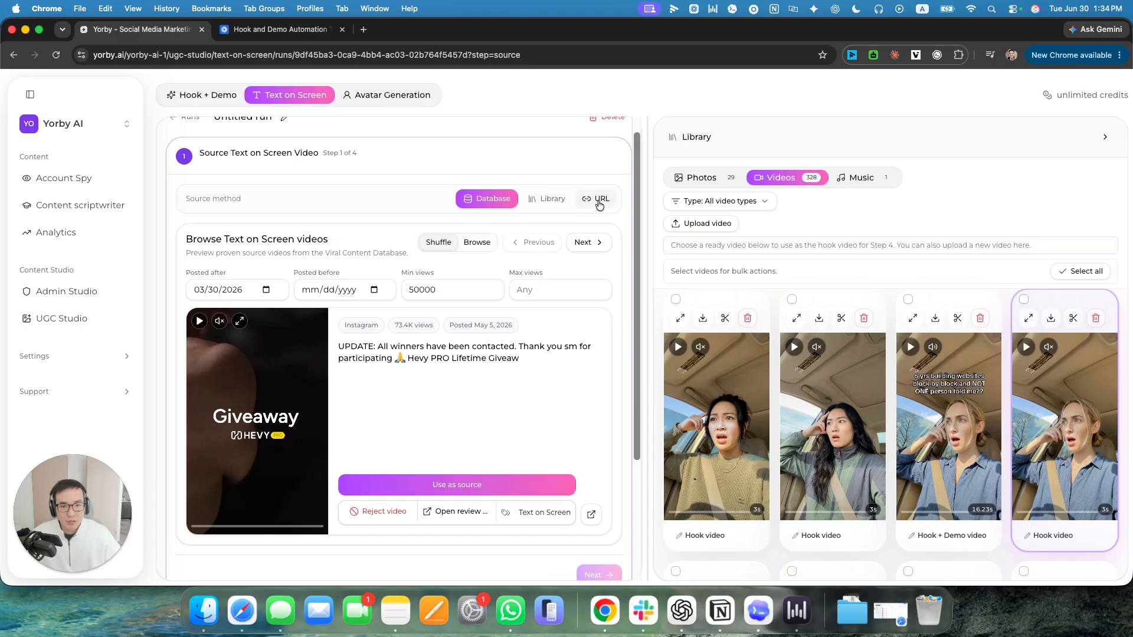
pyautogui.click(599, 201)
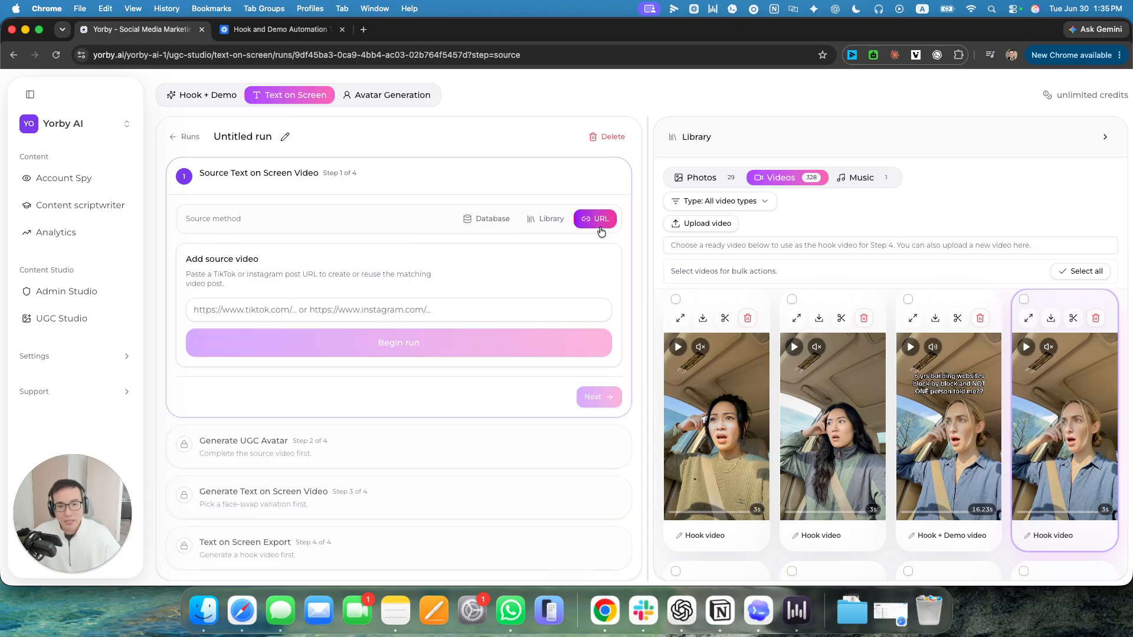
pyautogui.click(546, 226)
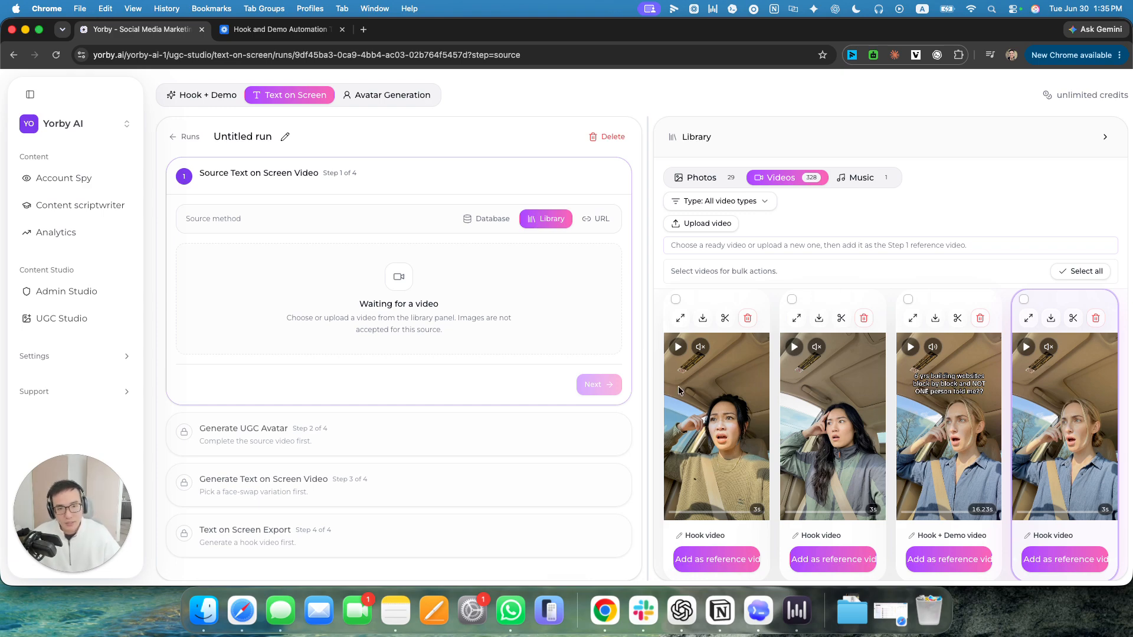
pyautogui.click(496, 222)
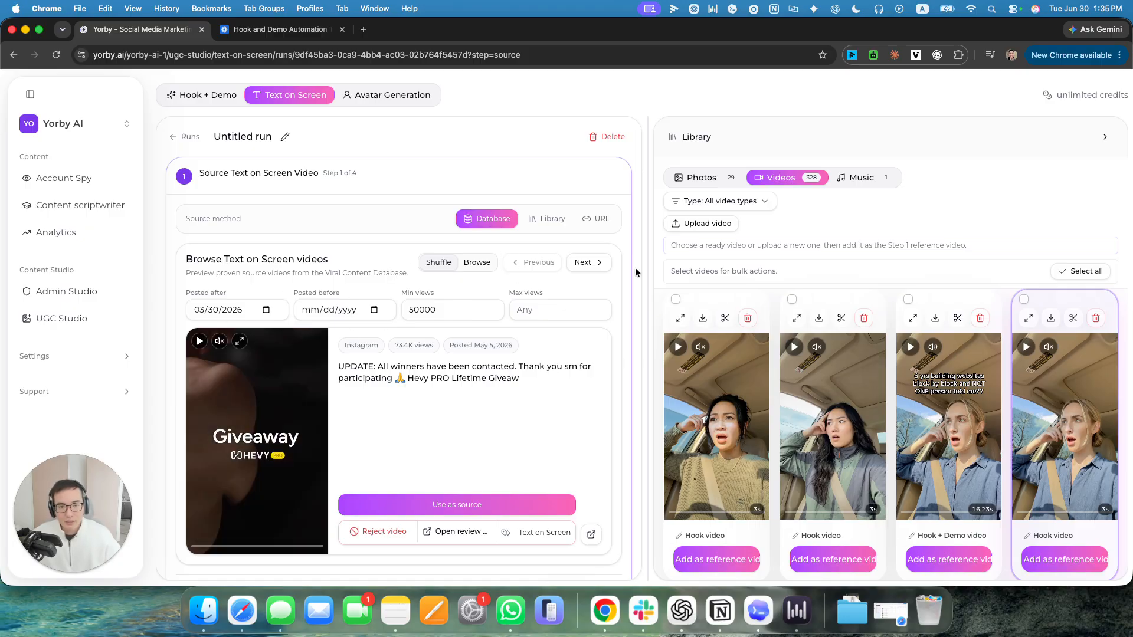
# Step forward and back through the suggested text-on-screen source videos in shuffle mode.
pyautogui.click(587, 265)
pyautogui.click(586, 264)
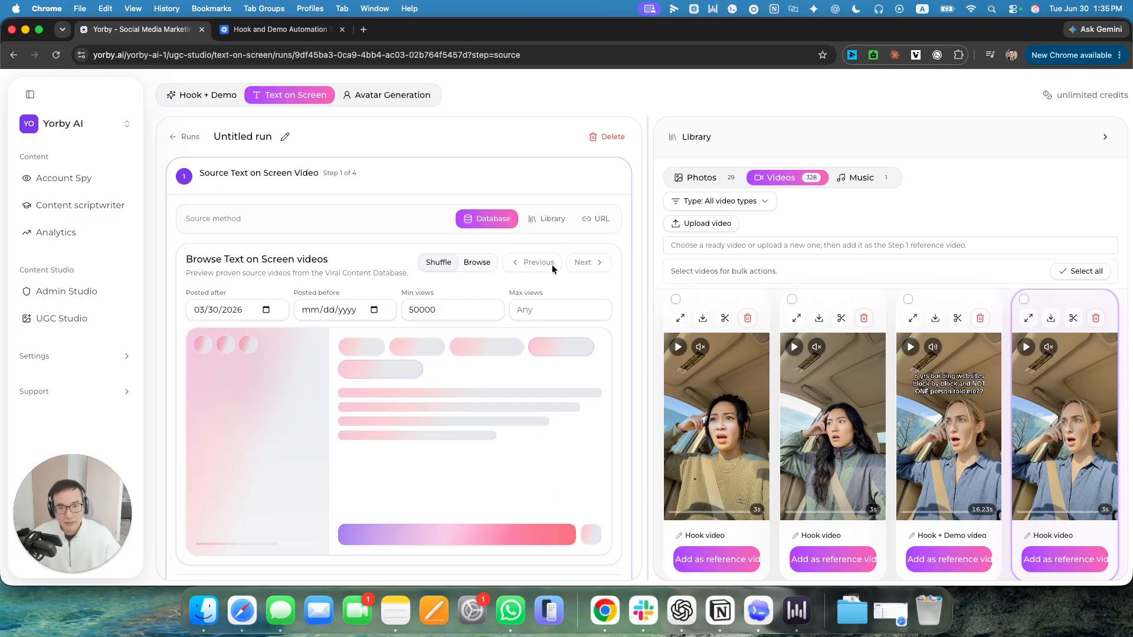
pyautogui.click(543, 267)
pyautogui.click(531, 266)
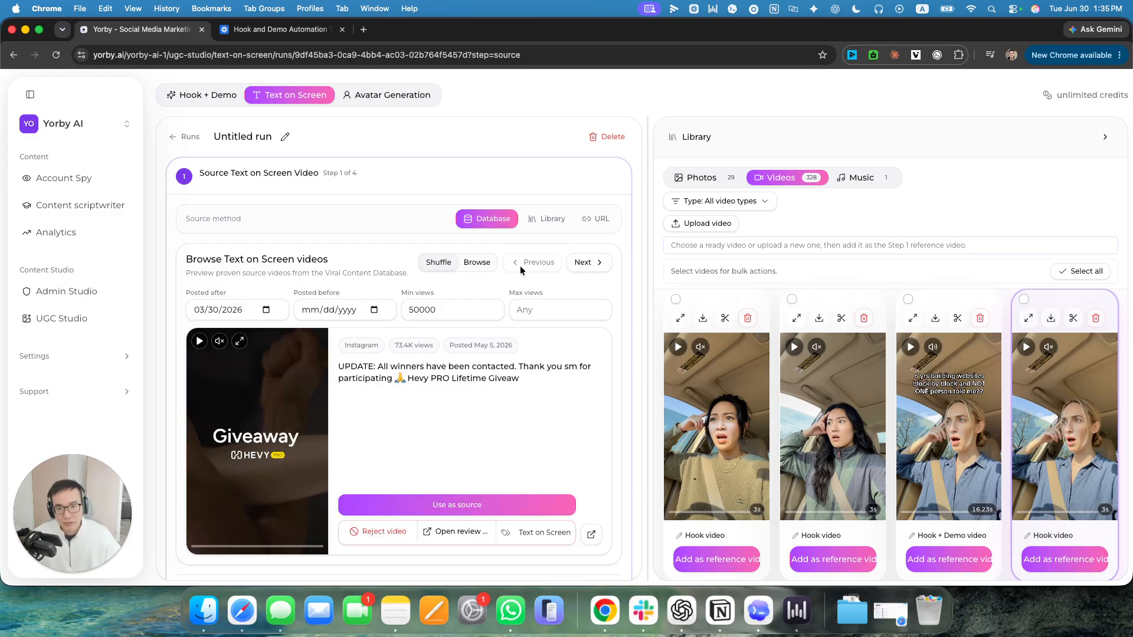
# Switch the source database to browse mode and look through its expanded grid of text-on-screen videos.
pyautogui.click(475, 265)
pyautogui.click(473, 262)
pyautogui.scroll(-5, 732, 390)
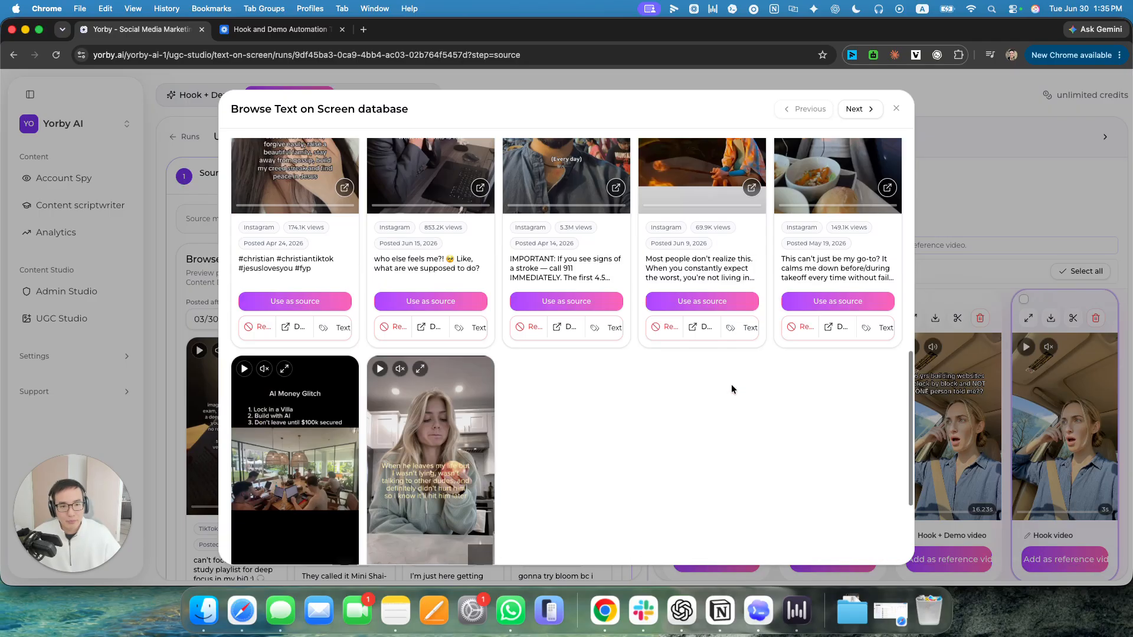
pyautogui.scroll(10, 732, 389)
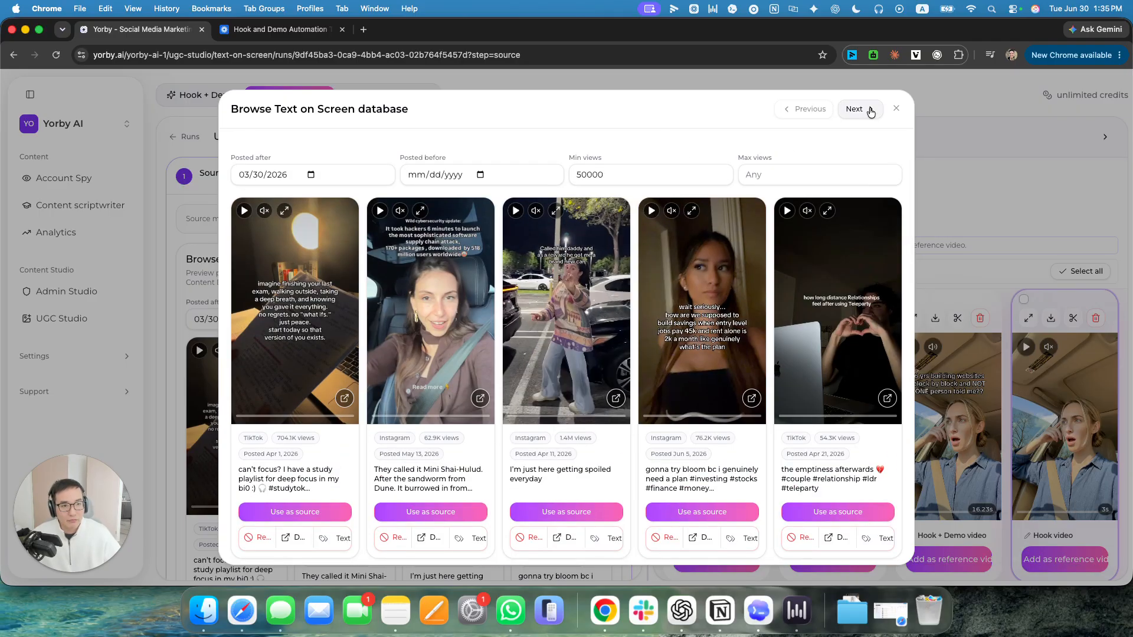
# Page forward and back in the expanded text-on-screen database, and close it.
pyautogui.click(870, 113)
pyautogui.click(860, 113)
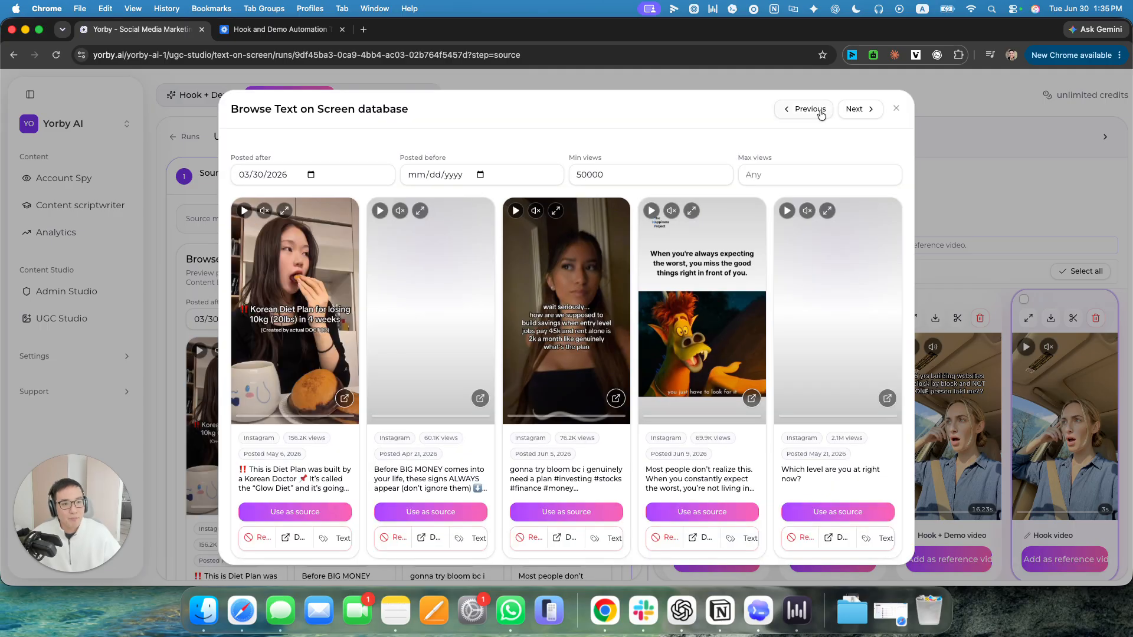
pyautogui.click(817, 111)
pyautogui.click(812, 111)
pyautogui.press('Escape')
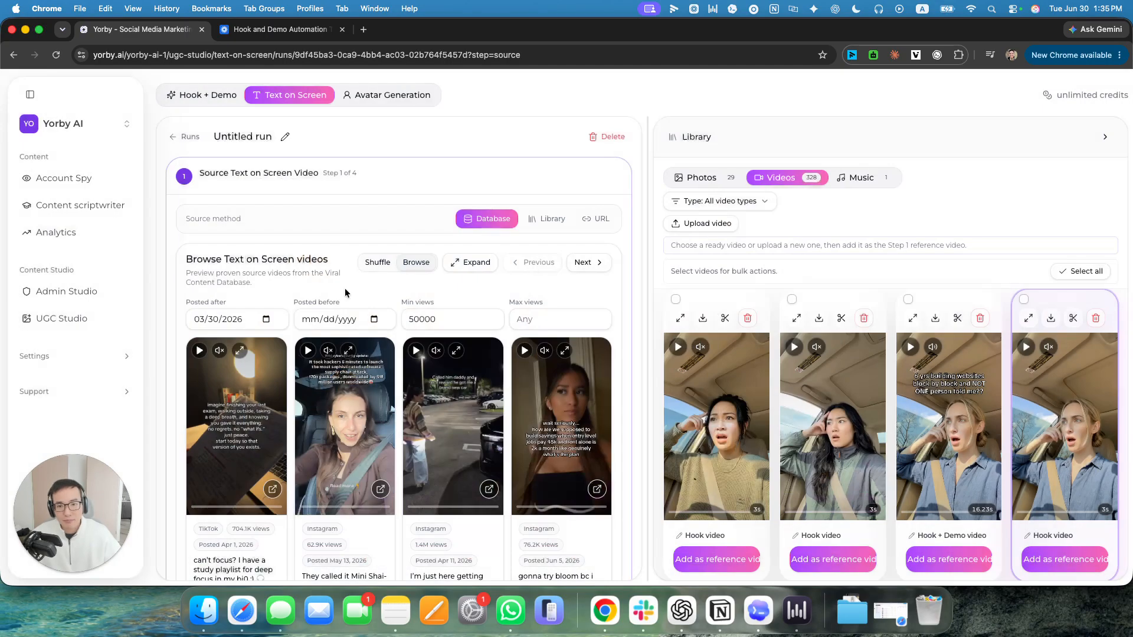
# Preview the "wait seriously... how are we supposed to build savings" video in full screen and read its caption.
pyautogui.scroll(-3, 550, 305)
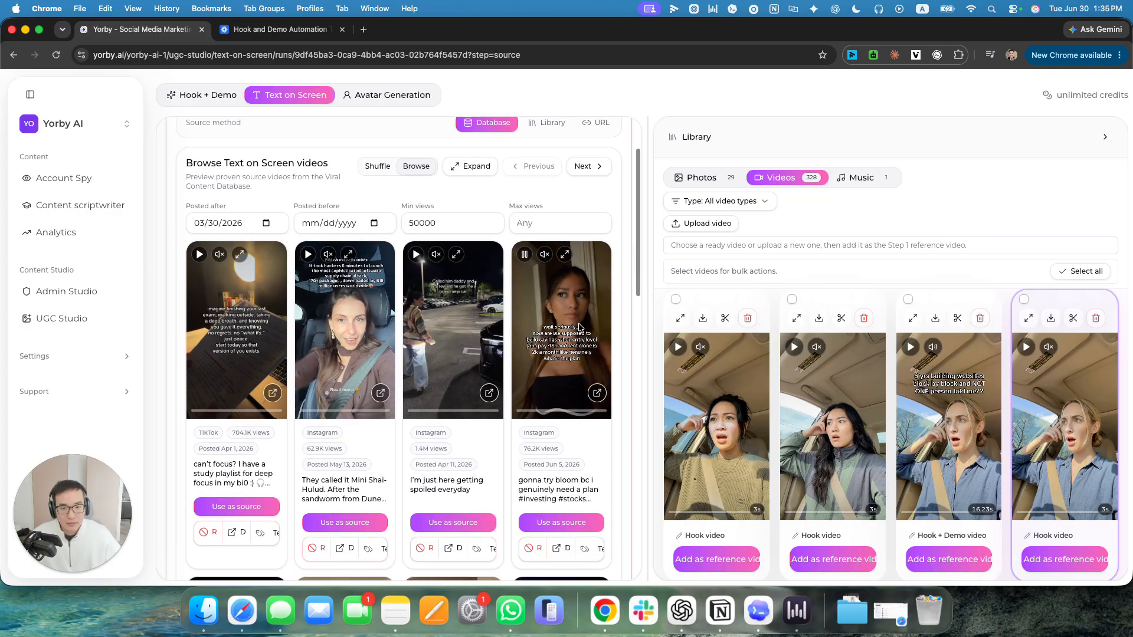
pyautogui.click(565, 254)
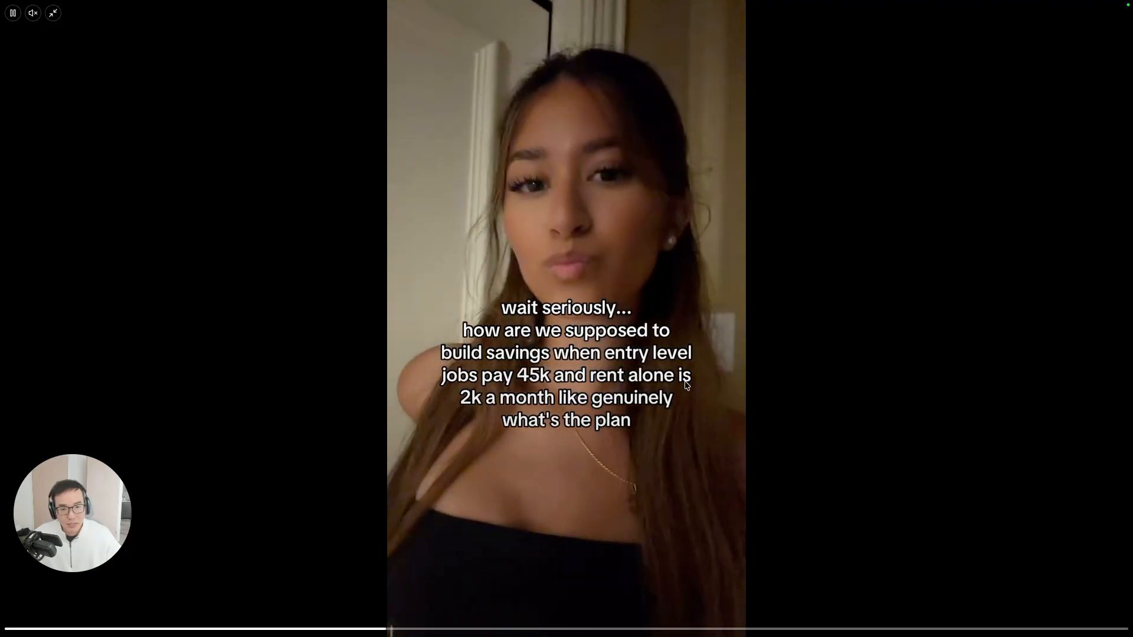
pyautogui.press('Escape')
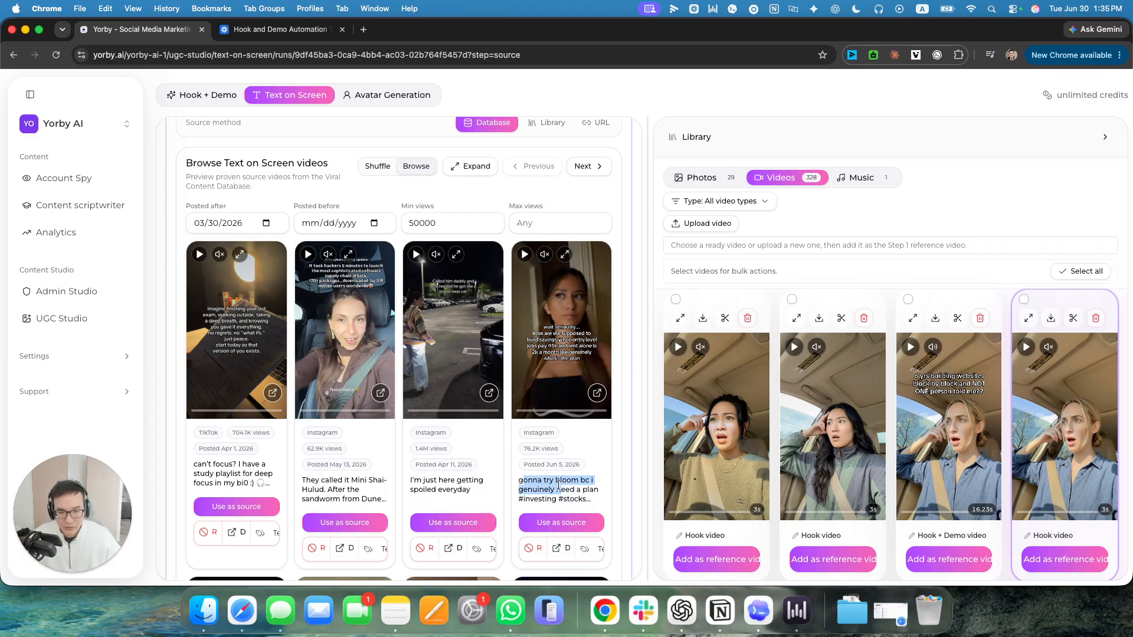
pyautogui.moveTo(559, 484); pyautogui.dragTo(521, 480)
pyautogui.click(589, 499)
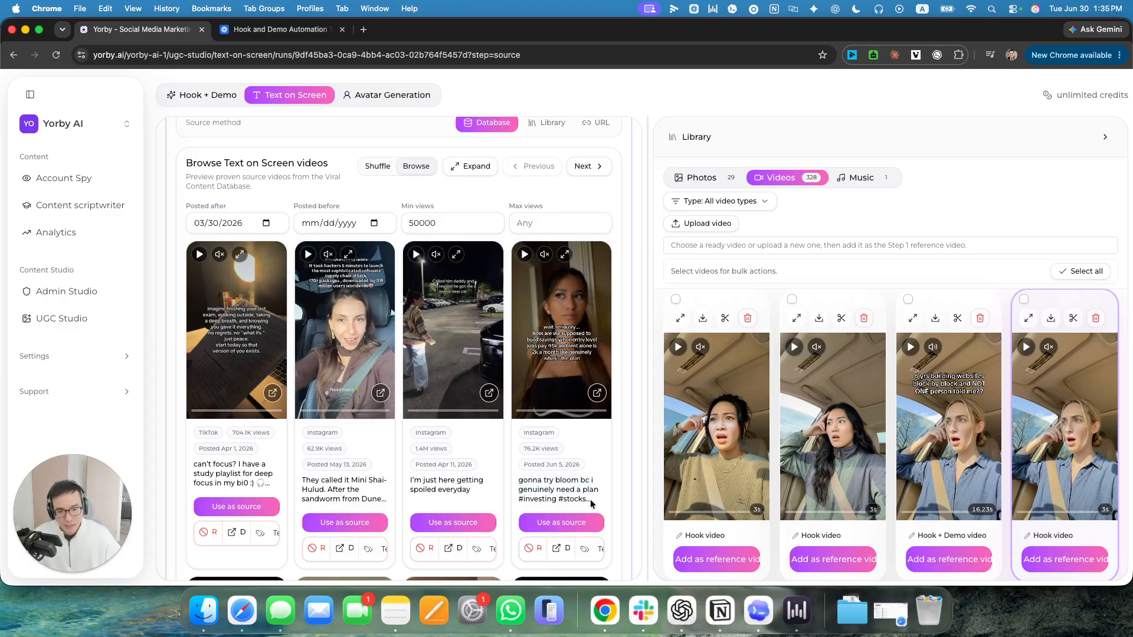
pyautogui.click(566, 255)
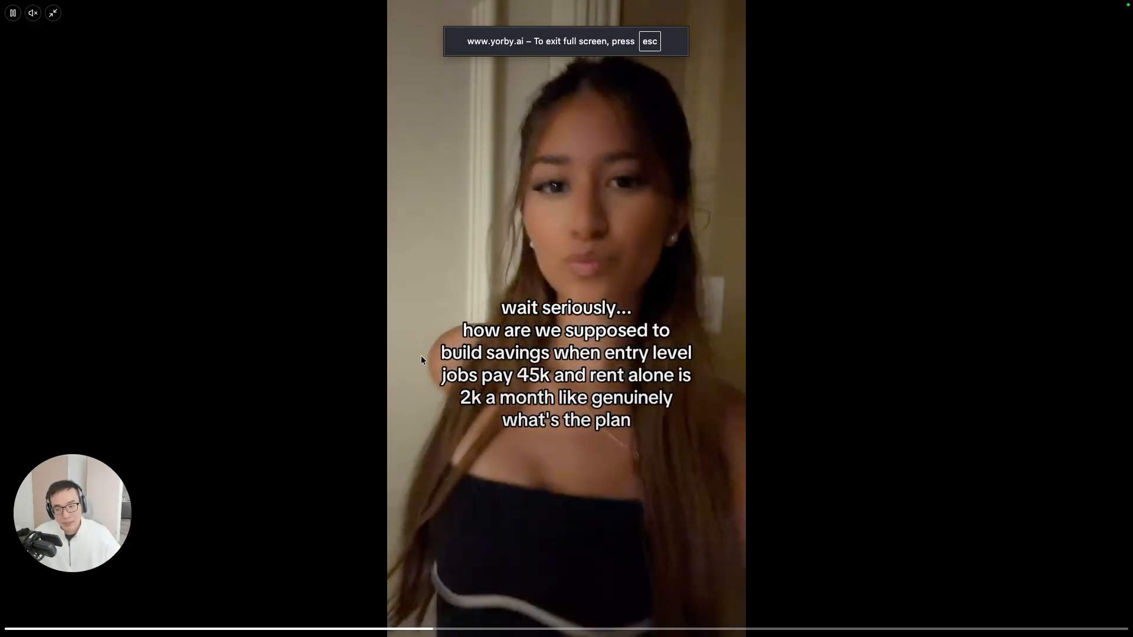
pyautogui.press('Escape')
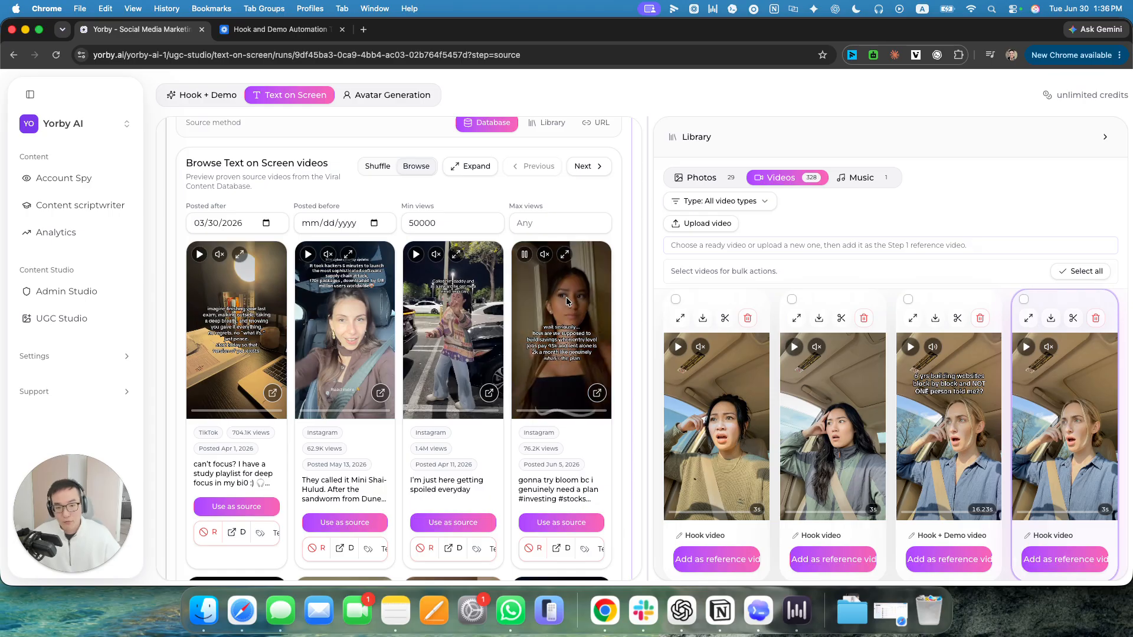
# Use the "wait seriously..." savings video as the run's source and review its timing and extracted text.
pyautogui.click(573, 522)
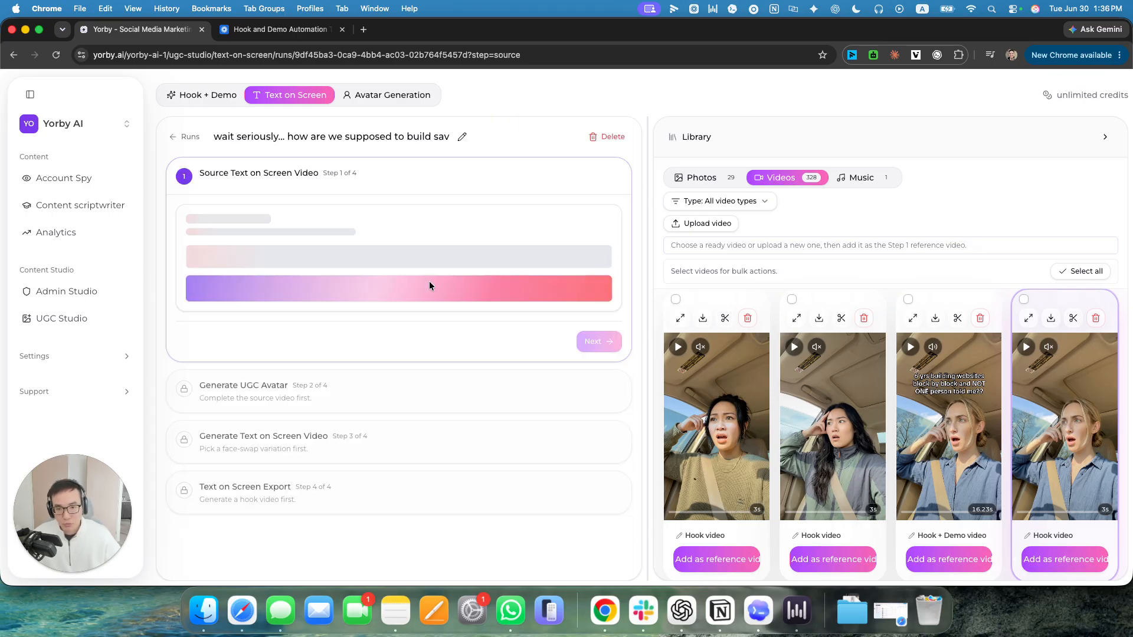
pyautogui.scroll(-5, 515, 295)
pyautogui.scroll(5, 579, 325)
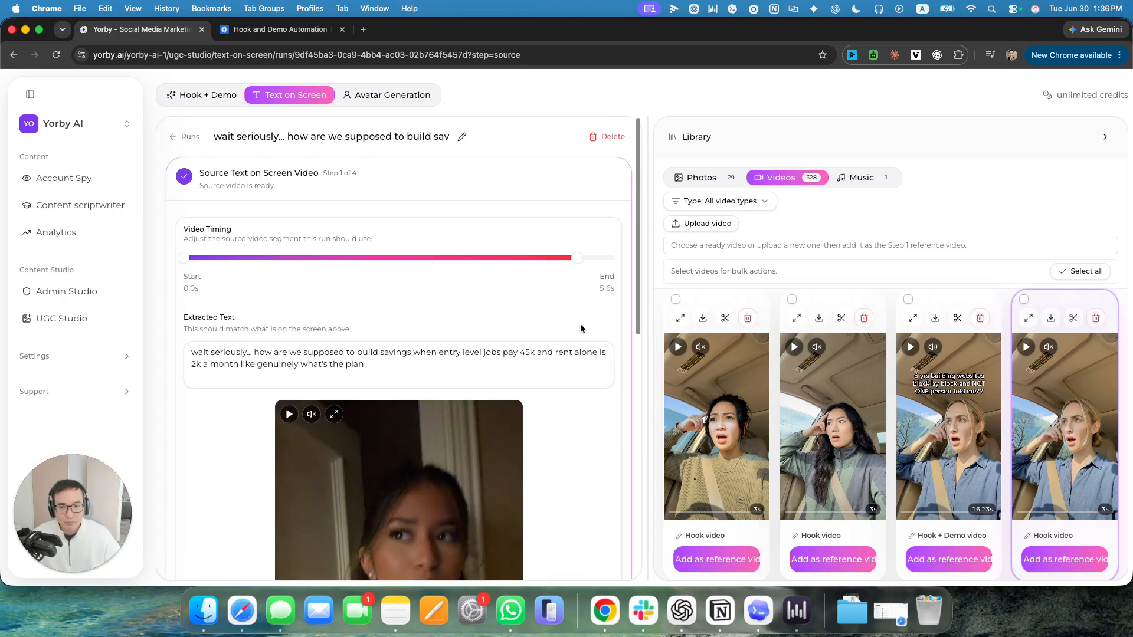
pyautogui.scroll(-5, 515, 319)
pyautogui.scroll(5, 515, 320)
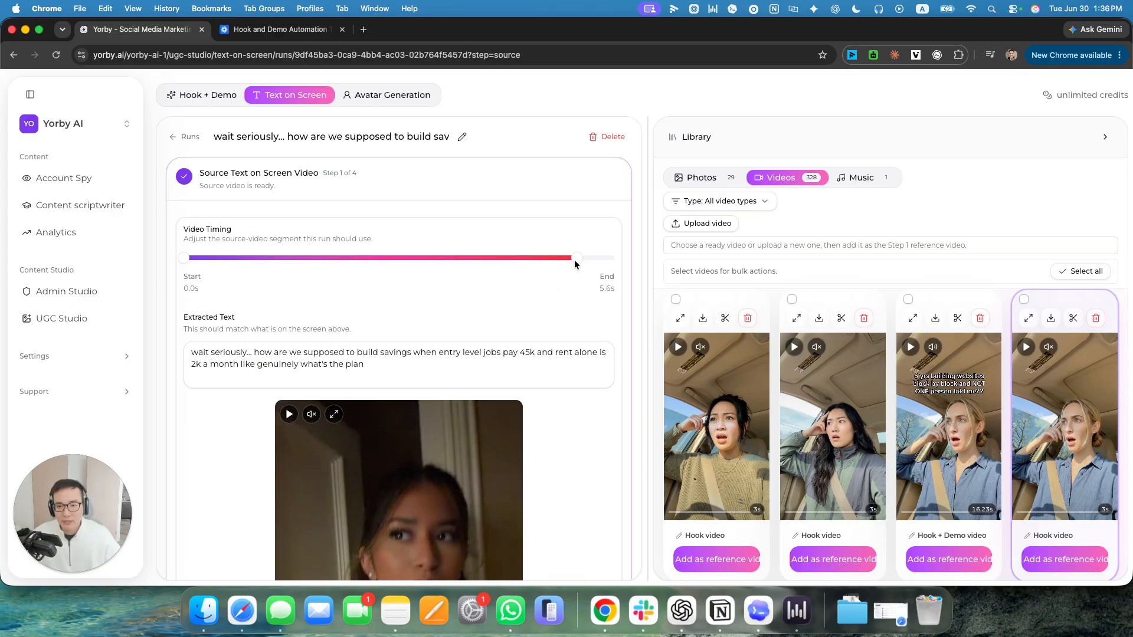
# Try trimming the source video segment to end at 5.3 s.
pyautogui.moveTo(575, 260)
pyautogui.mouseDown()
pyautogui.moveTo(649, 259)
pyautogui.moveTo(521, 255)
pyautogui.moveTo(556, 255)
pyautogui.mouseUp()
pyautogui.scroll(-5, 588, 281)
pyautogui.scroll(5, 589, 281)
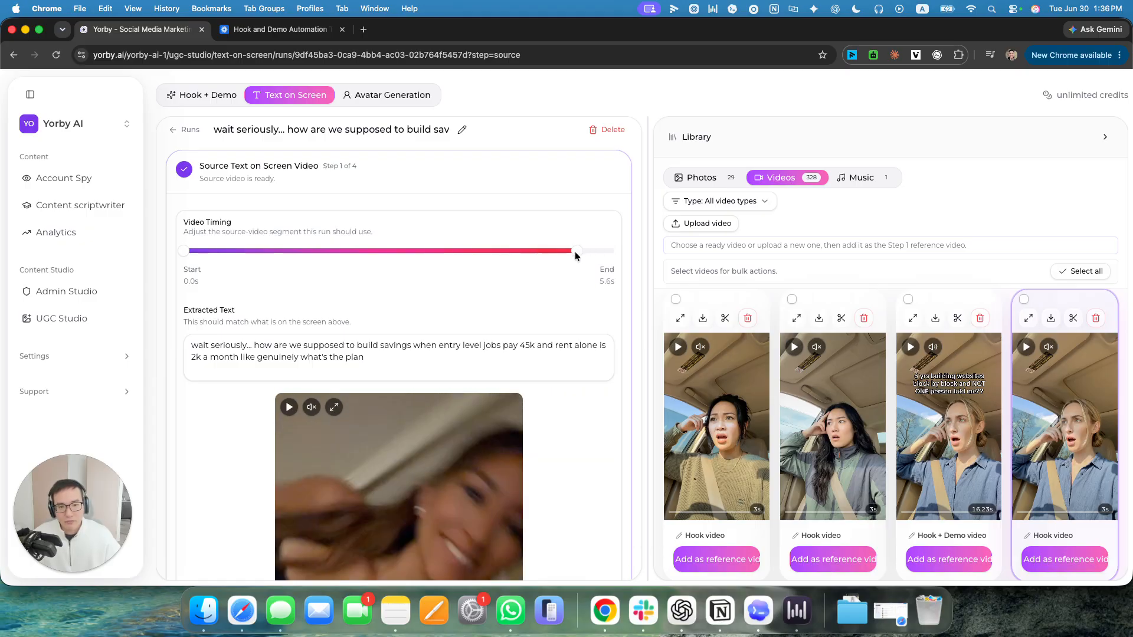
pyautogui.scroll(-1, 561, 260)
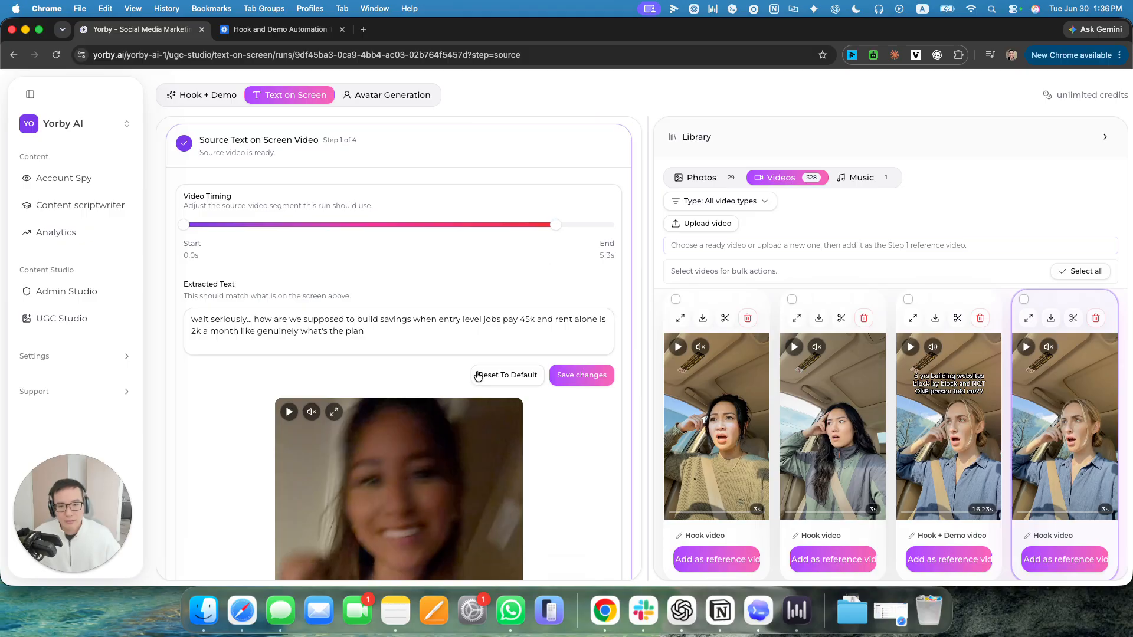
pyautogui.scroll(-5, 411, 436)
pyautogui.scroll(5, 553, 238)
# Try 5.4 s and 5.3 s as the source segment's end, and reset the timing to its default.
pyautogui.moveTo(555, 221)
pyautogui.mouseDown()
pyautogui.moveTo(610, 222)
pyautogui.moveTo(530, 222)
pyautogui.moveTo(562, 228)
pyautogui.mouseUp()
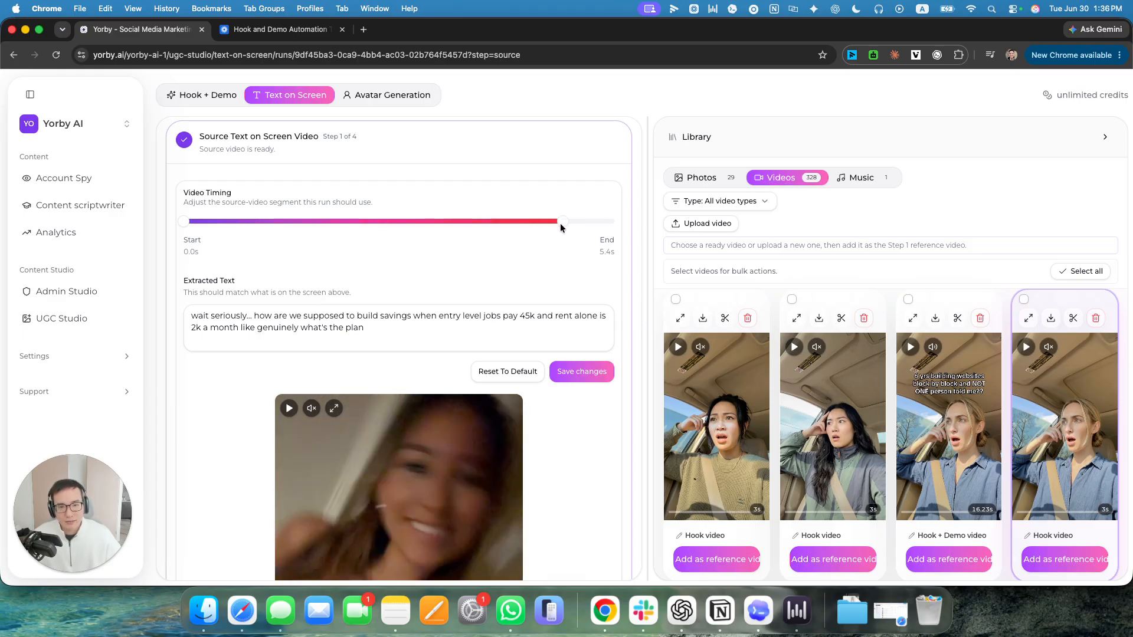
pyautogui.scroll(-1, 549, 236)
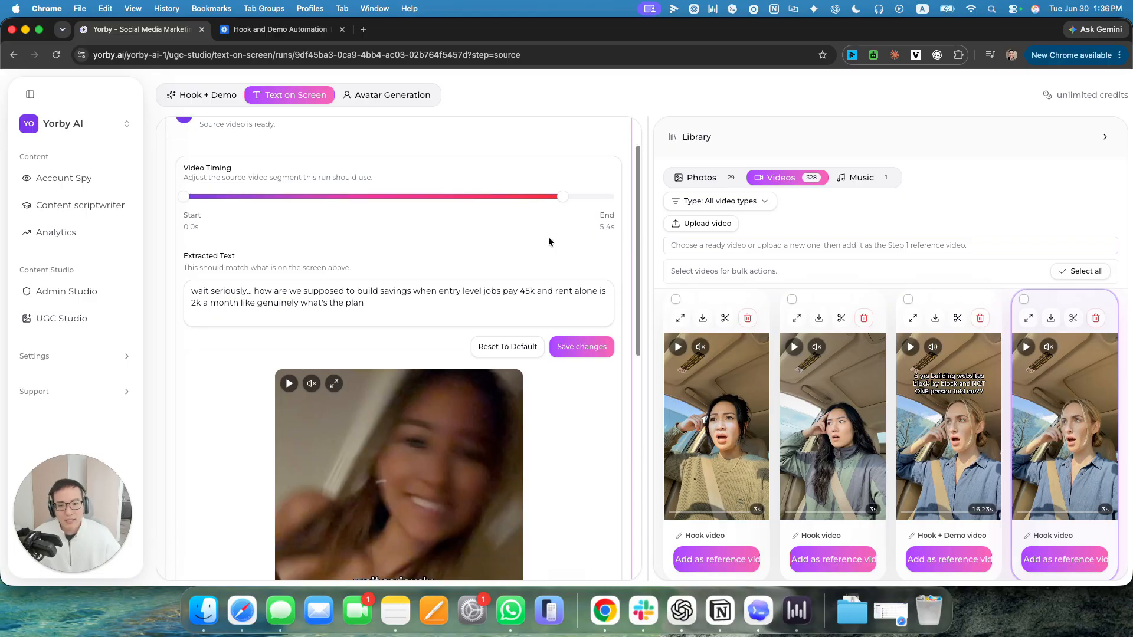
pyautogui.click(558, 198)
pyautogui.scroll(-4, 575, 355)
pyautogui.scroll(5, 575, 355)
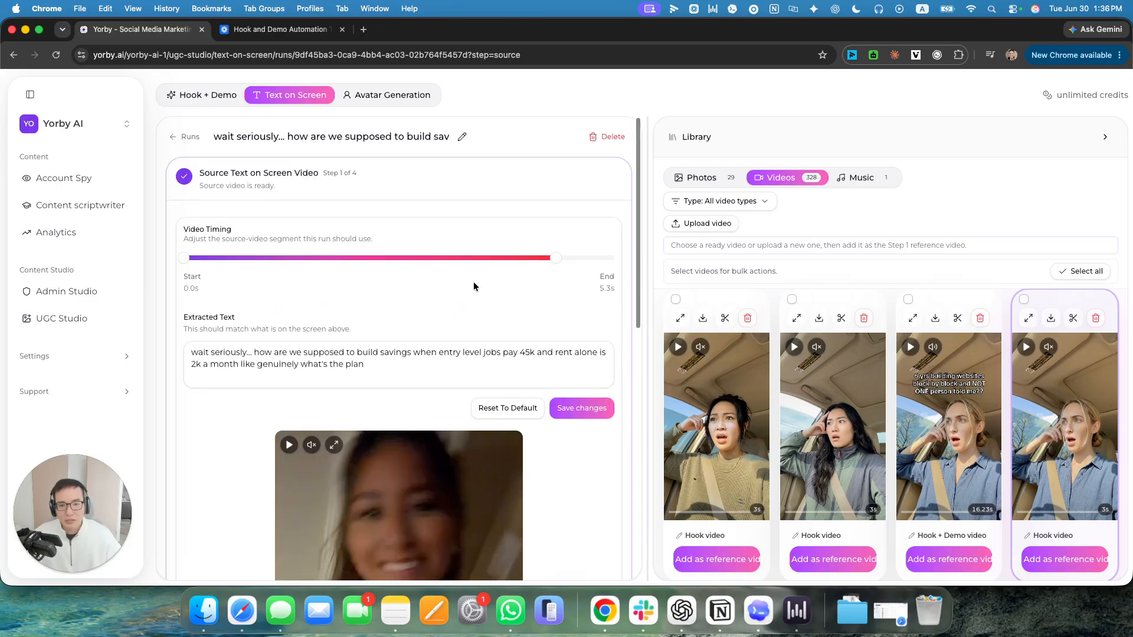
pyautogui.click(552, 407)
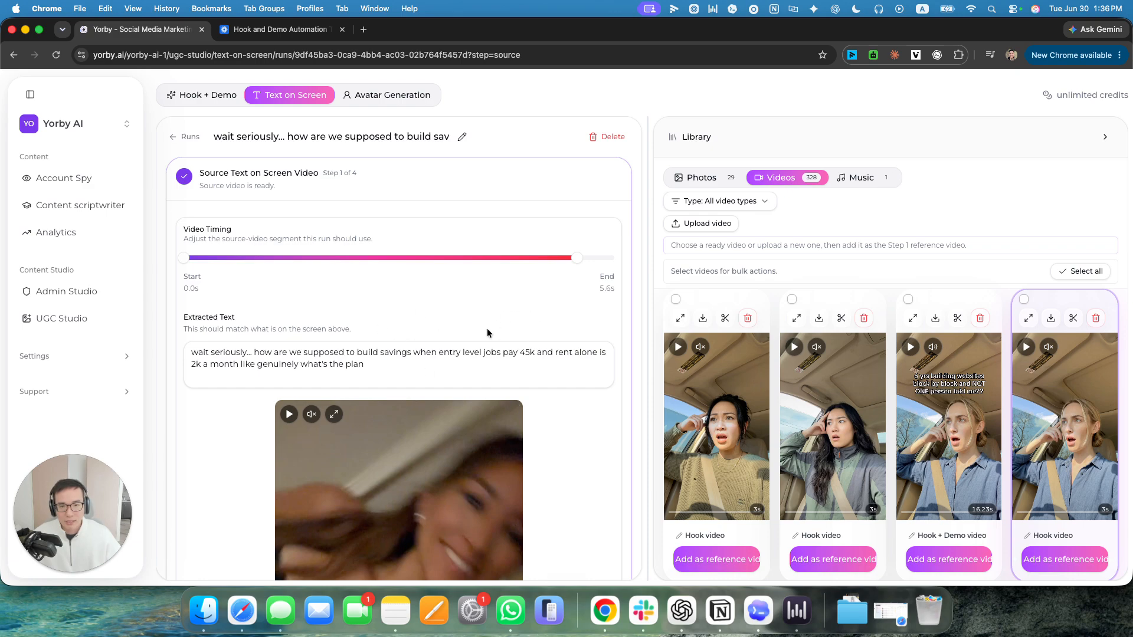
# Review the source video, continue to the Generate UGC Avatar stage and browse the library photos for a reference image.
pyautogui.scroll(-4, 318, 270)
pyautogui.scroll(2, 526, 258)
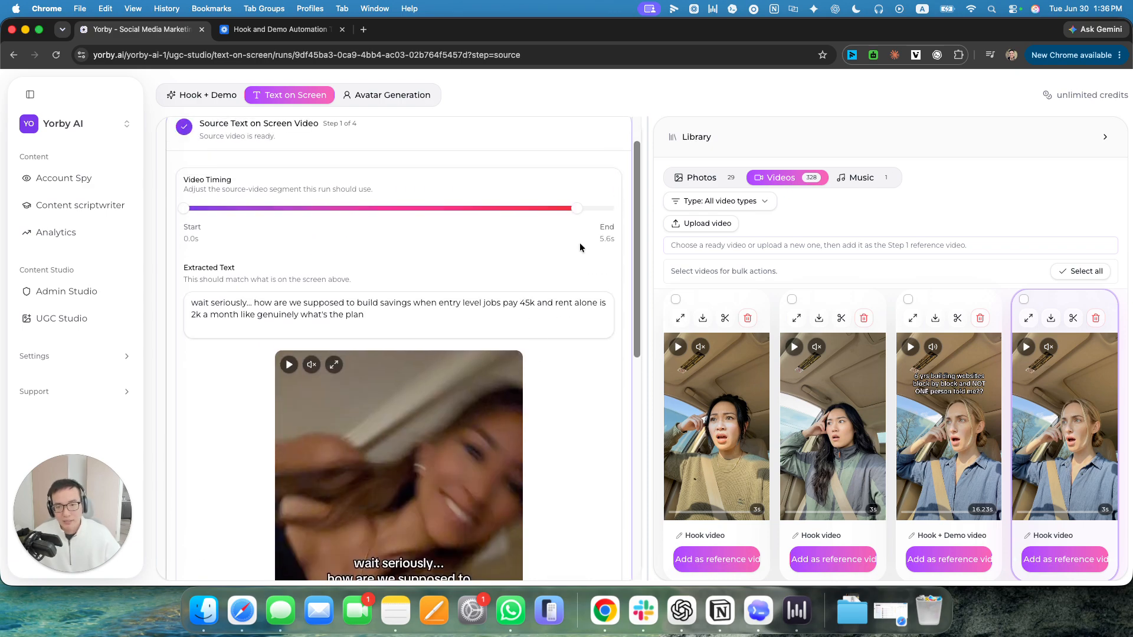
pyautogui.scroll(-3, 404, 305)
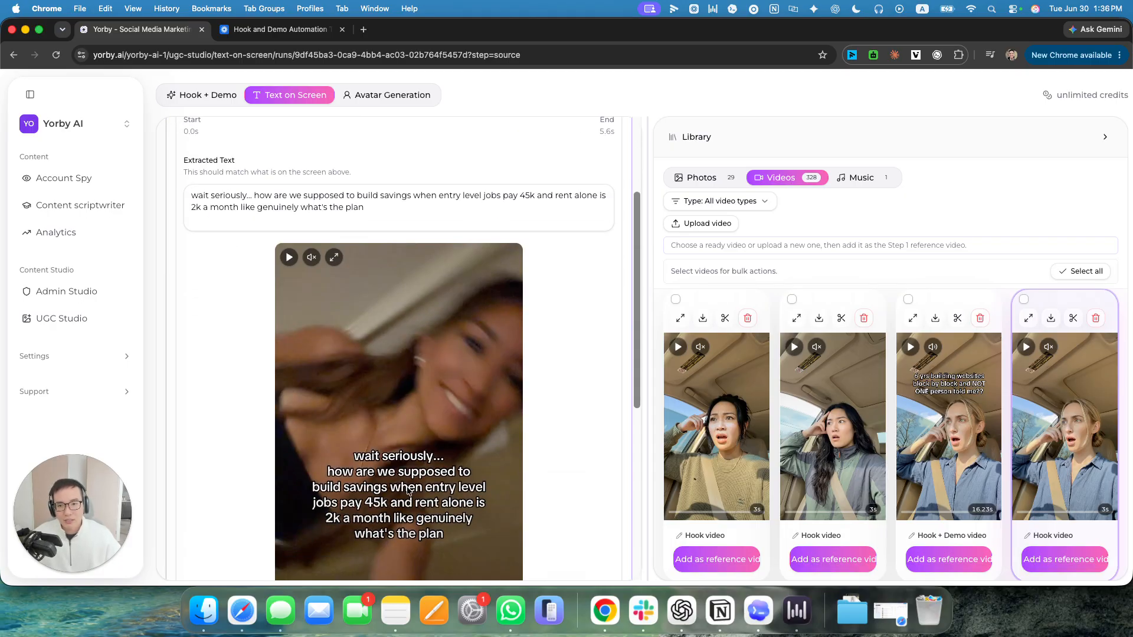
pyautogui.scroll(-1, 411, 534)
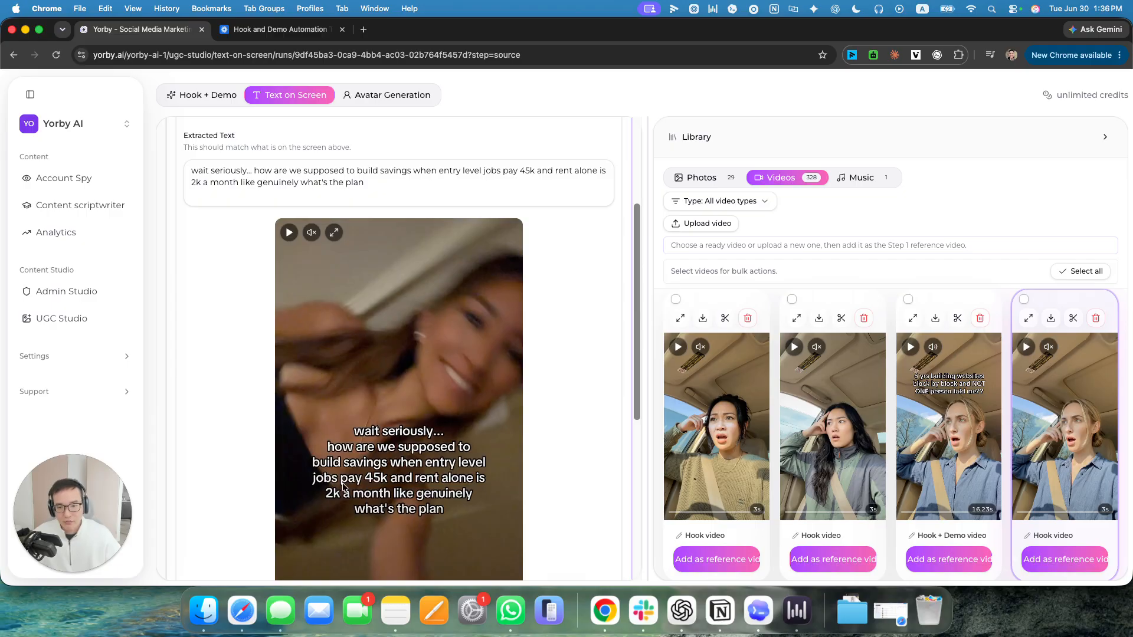
pyautogui.scroll(-8, 572, 480)
pyautogui.click(597, 523)
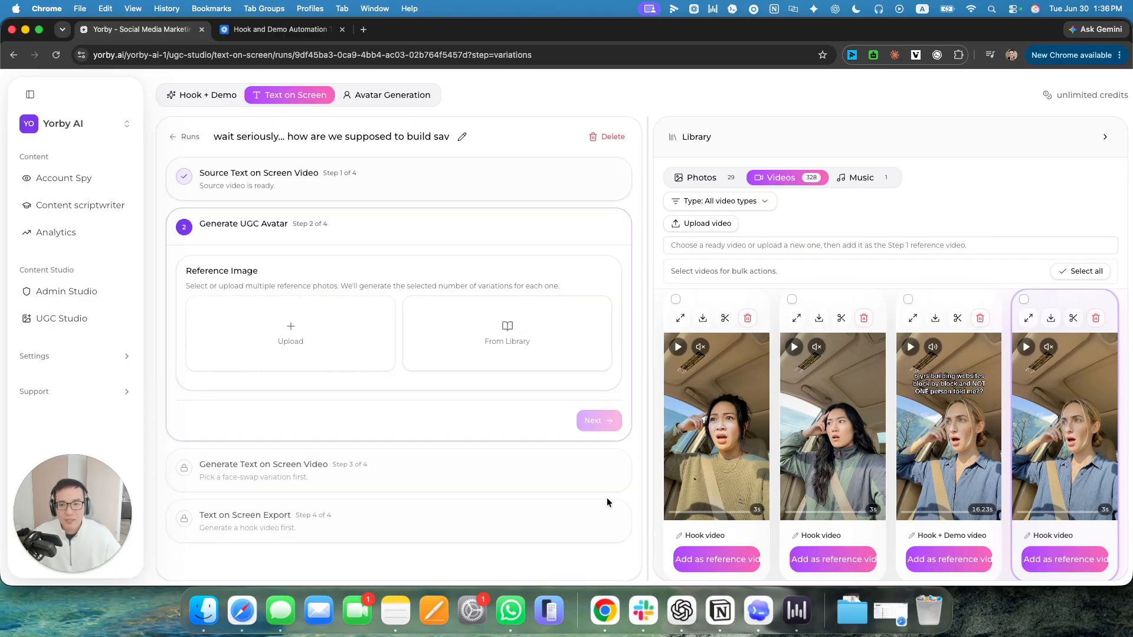
pyautogui.click(467, 325)
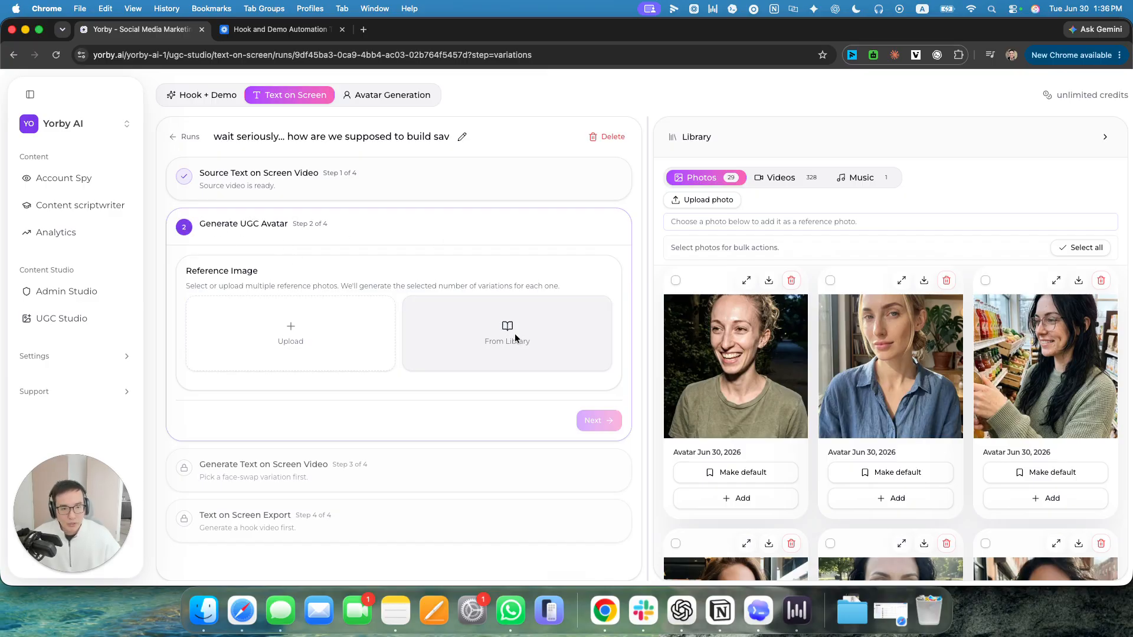
pyautogui.scroll(-4, 956, 484)
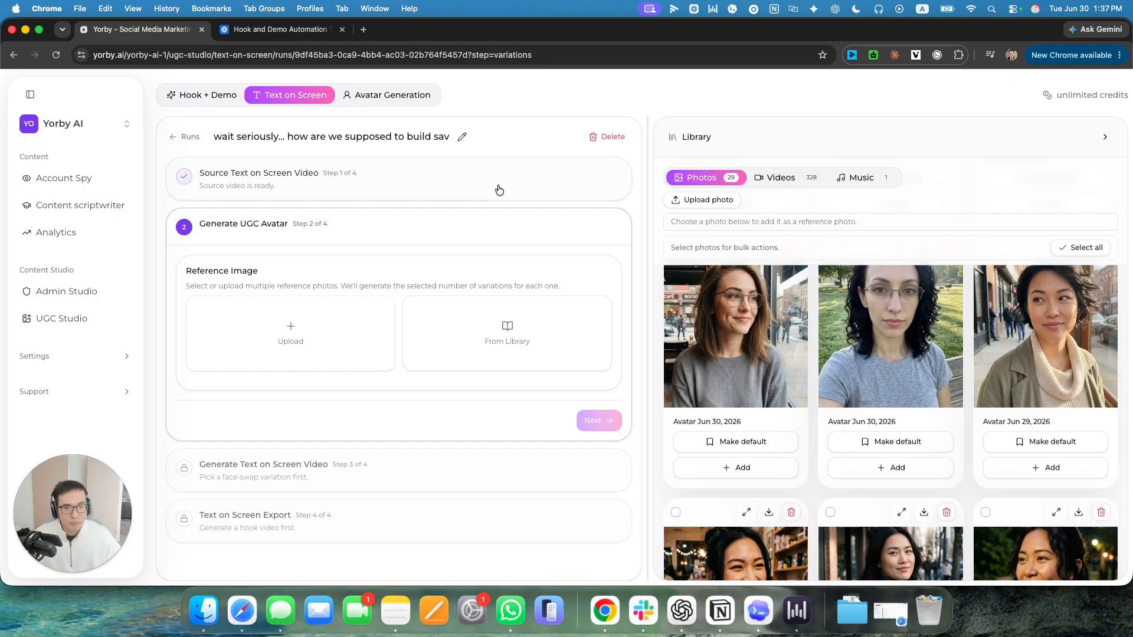
# Reopen the source video stage to check the original person, and return to the Generate UGC Avatar stage.
pyautogui.click(499, 184)
pyautogui.scroll(-1, 554, 412)
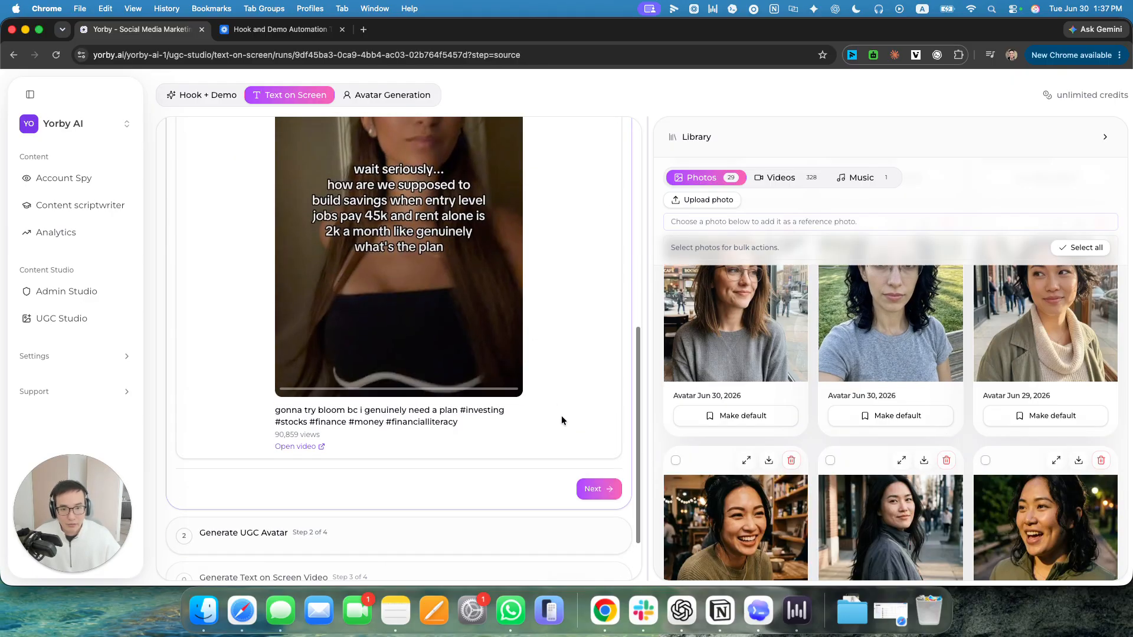
pyautogui.click(595, 488)
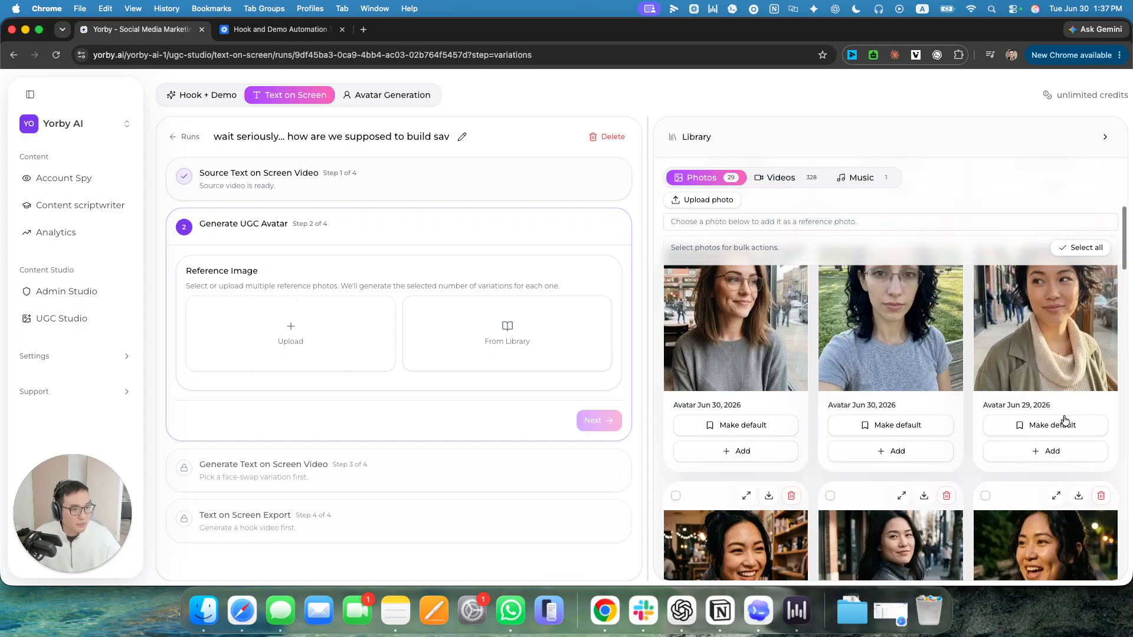
# Add the Jun 29, 2026 avatar photo of the woman in a green coat and cream scarf as the reference image.
pyautogui.scroll(1, 1062, 343)
pyautogui.click(1045, 531)
pyautogui.scroll(-3, 343, 345)
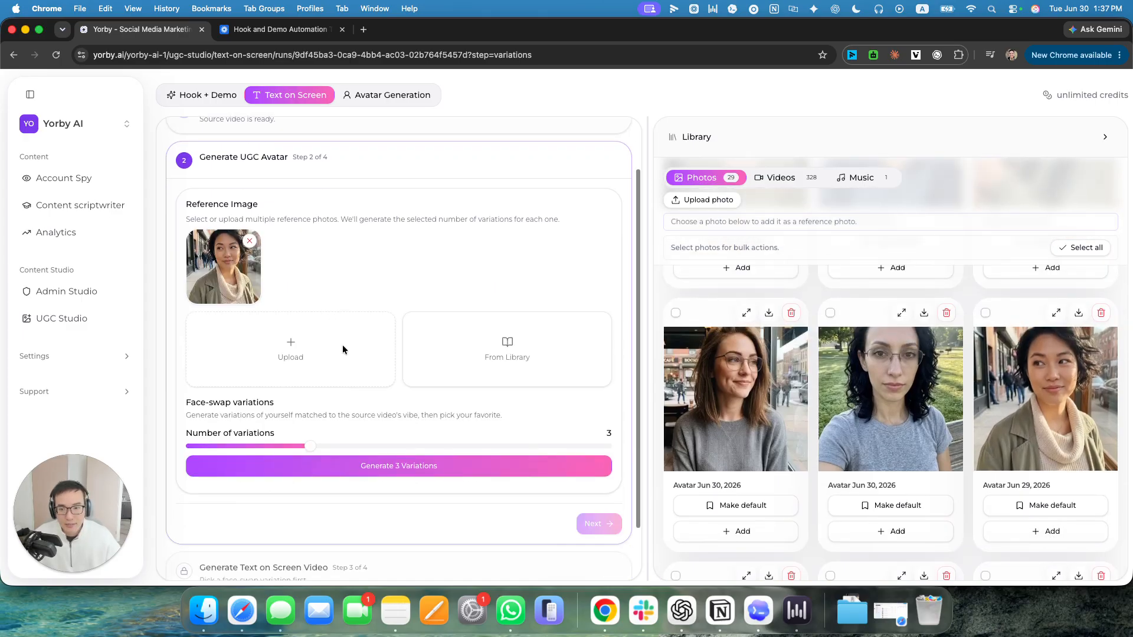
# Generate 3 face-swap variations from the reference photo of the woman in the green coat and cream scarf.
pyautogui.click(412, 420)
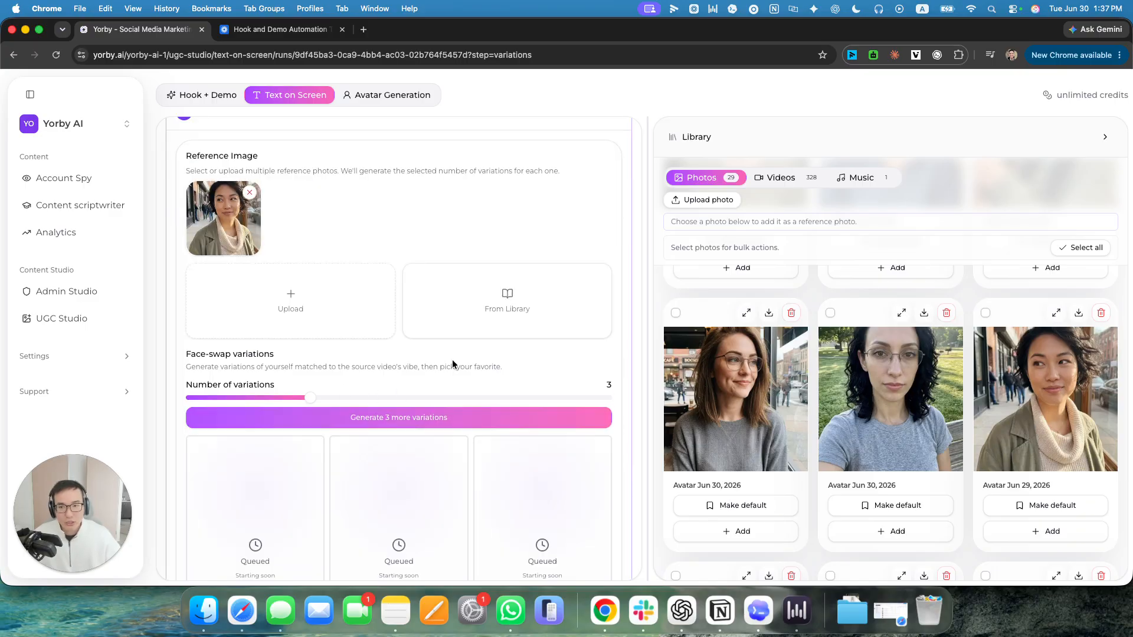
pyautogui.scroll(-4, 455, 363)
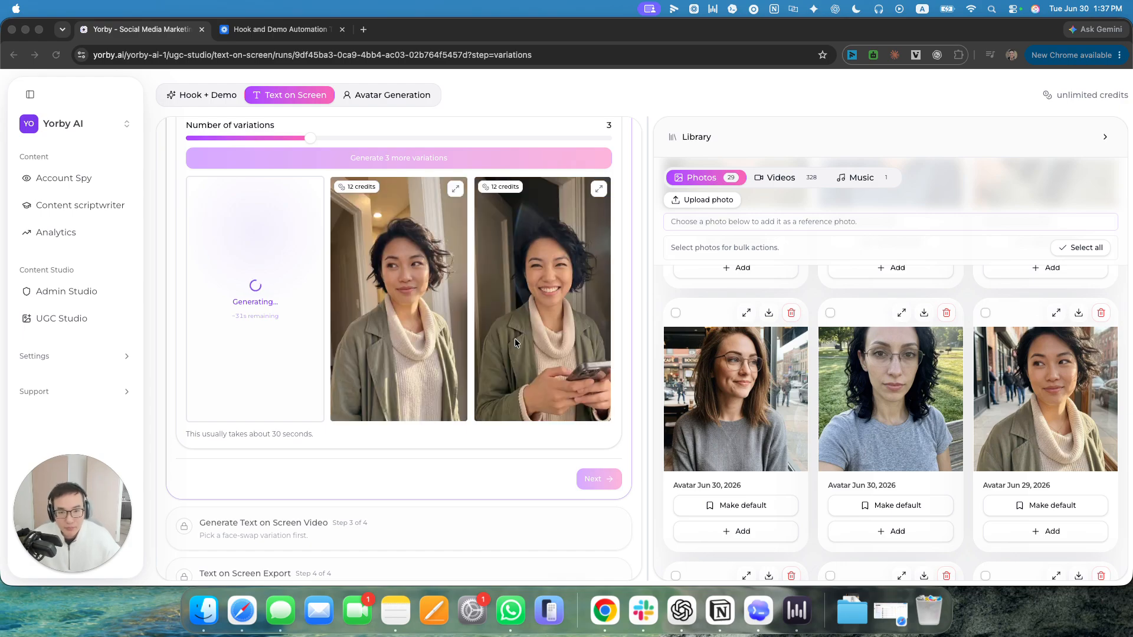
pyautogui.scroll(7, 553, 352)
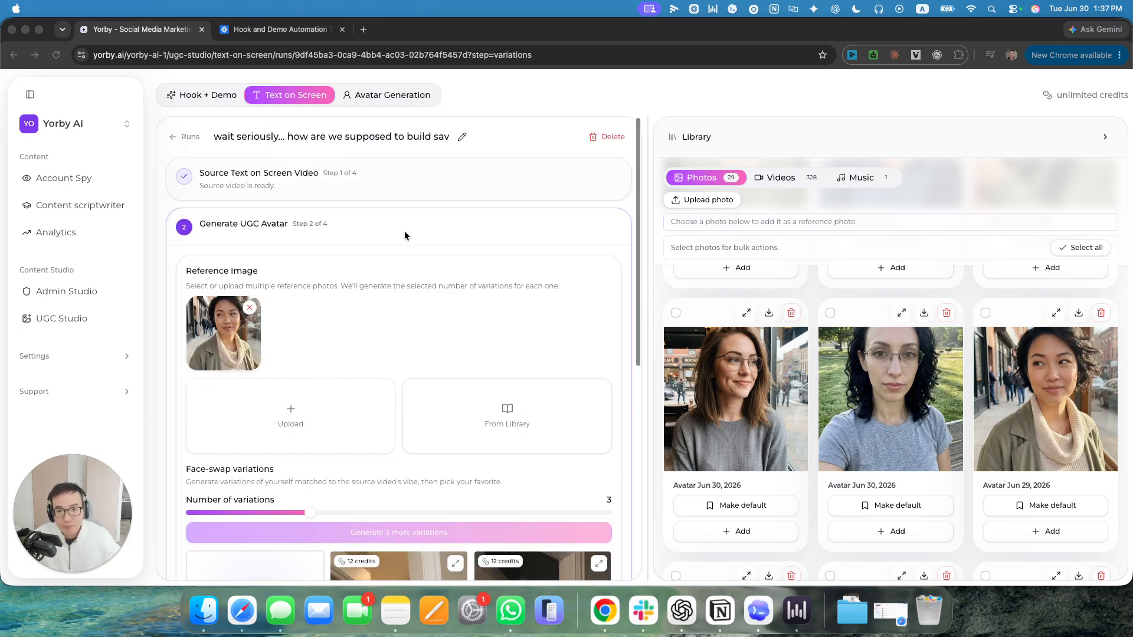
# Enlarge the three generated face-swap variations one after another to inspect them.
pyautogui.scroll(-5, 518, 301)
pyautogui.click(598, 316)
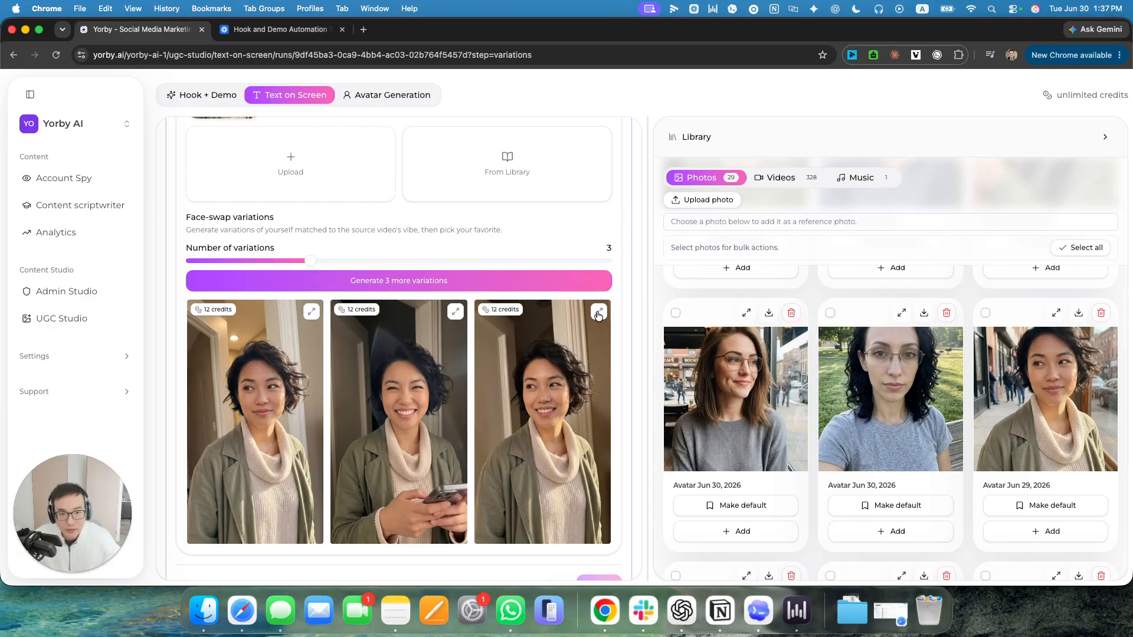
pyautogui.click(597, 315)
pyautogui.click(298, 313)
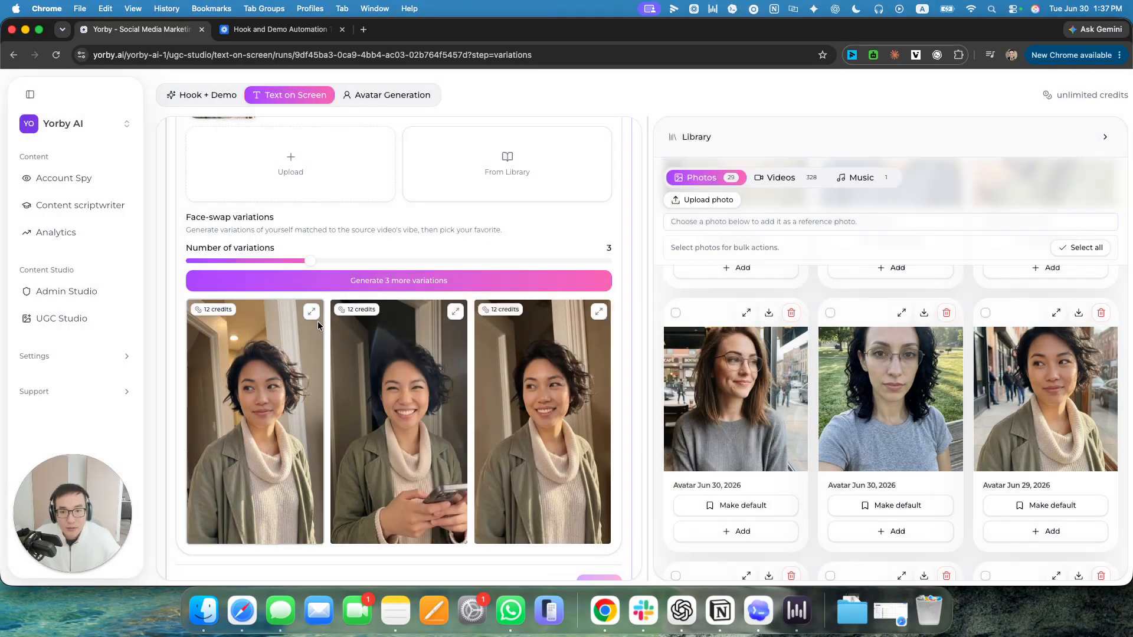
pyautogui.click(455, 313)
pyautogui.click(267, 374)
# Reopen the source video to compare its person with the variations, and return to the Generate UGC Avatar stage.
pyautogui.scroll(5, 295, 331)
pyautogui.click(391, 175)
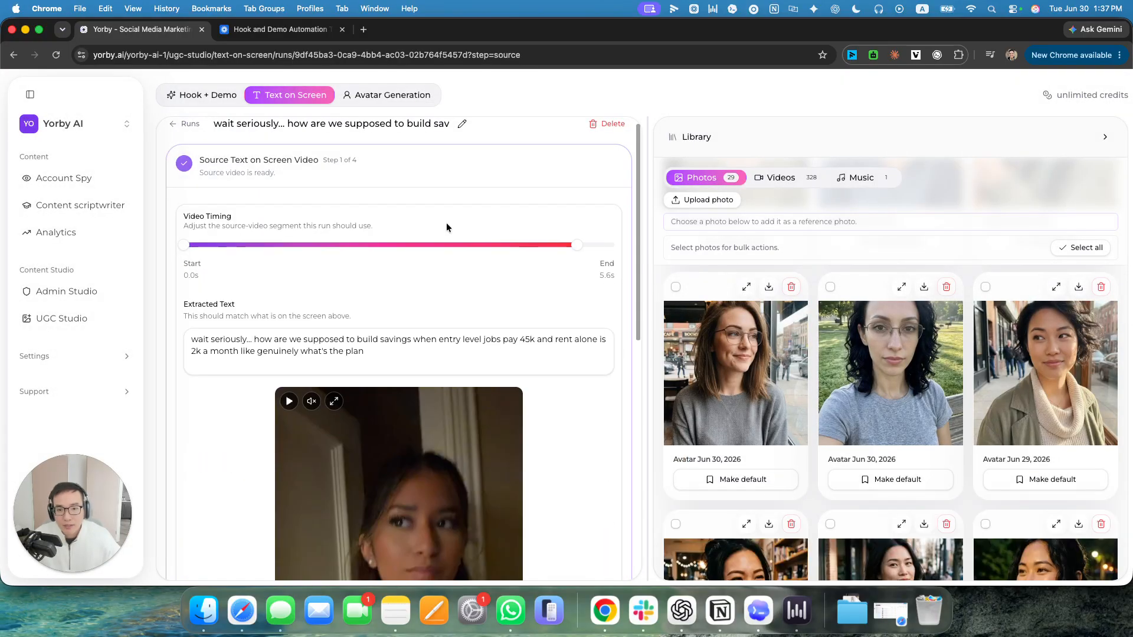
pyautogui.scroll(-5, 488, 289)
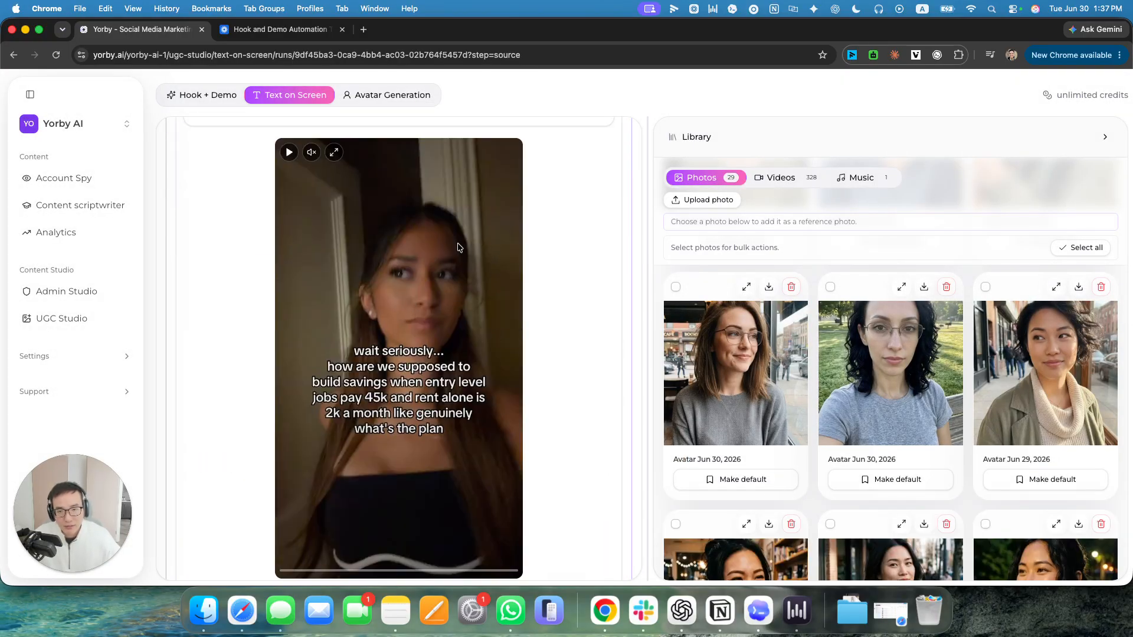
pyautogui.scroll(-10, 410, 324)
pyautogui.click(435, 464)
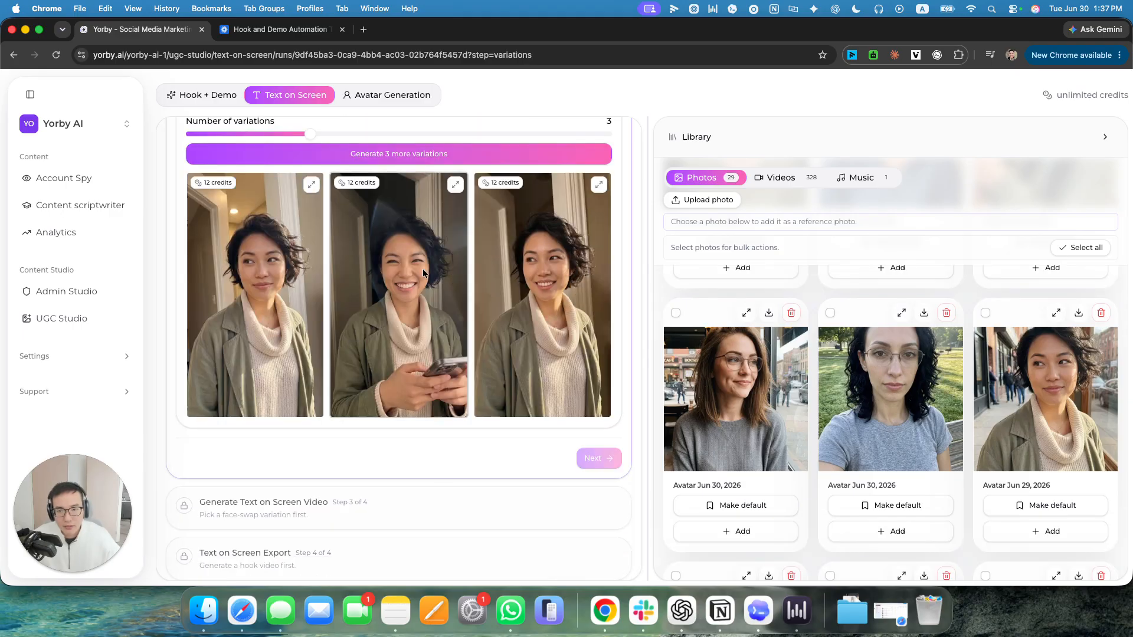
# Enlarge the middle variation holding a phone and the third variation to judge their likeness to the source.
pyautogui.click(455, 185)
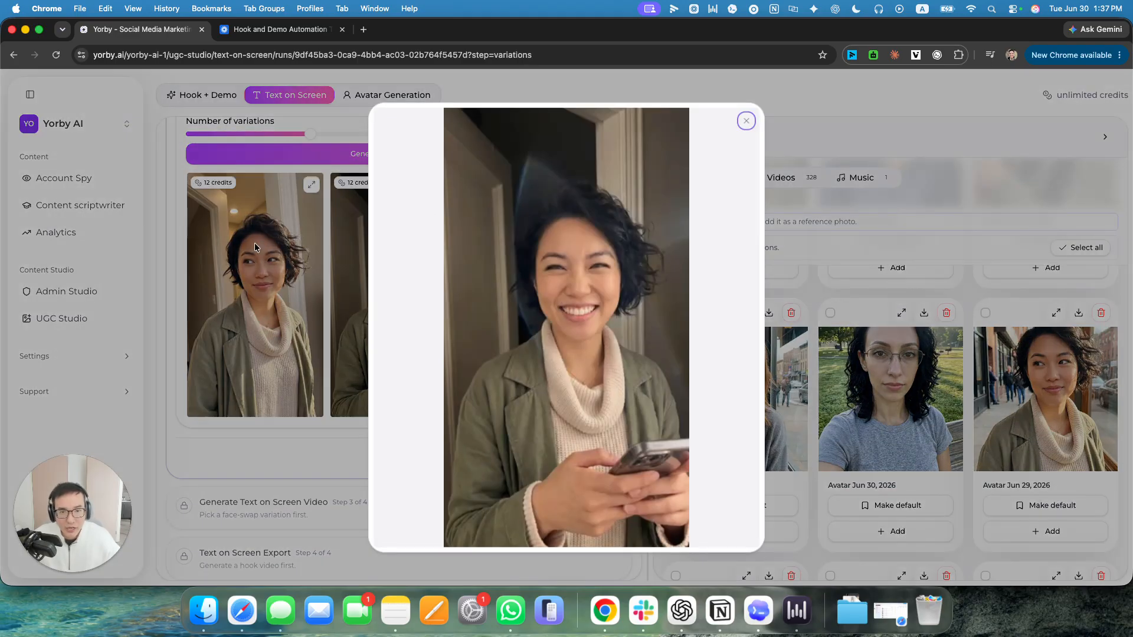
pyautogui.click(253, 242)
pyautogui.click(599, 186)
pyautogui.click(263, 260)
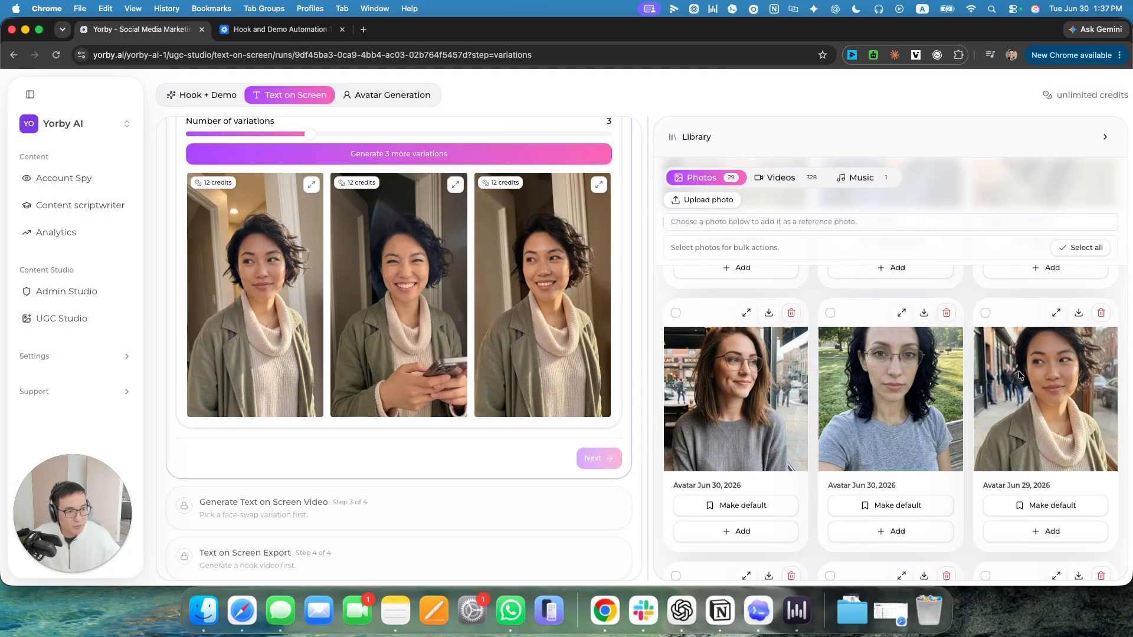
# Replace the reference image with the Jun 29, 2026 library photo of the smiling woman in a green jacket on a street.
pyautogui.scroll(3, 458, 281)
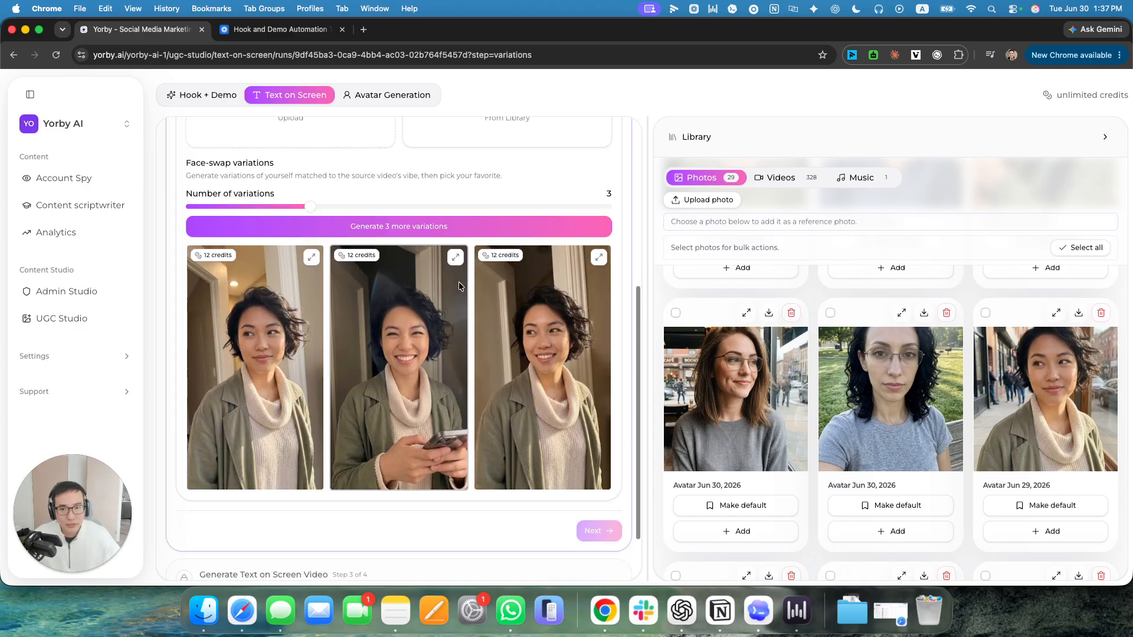
pyautogui.scroll(-3, 977, 396)
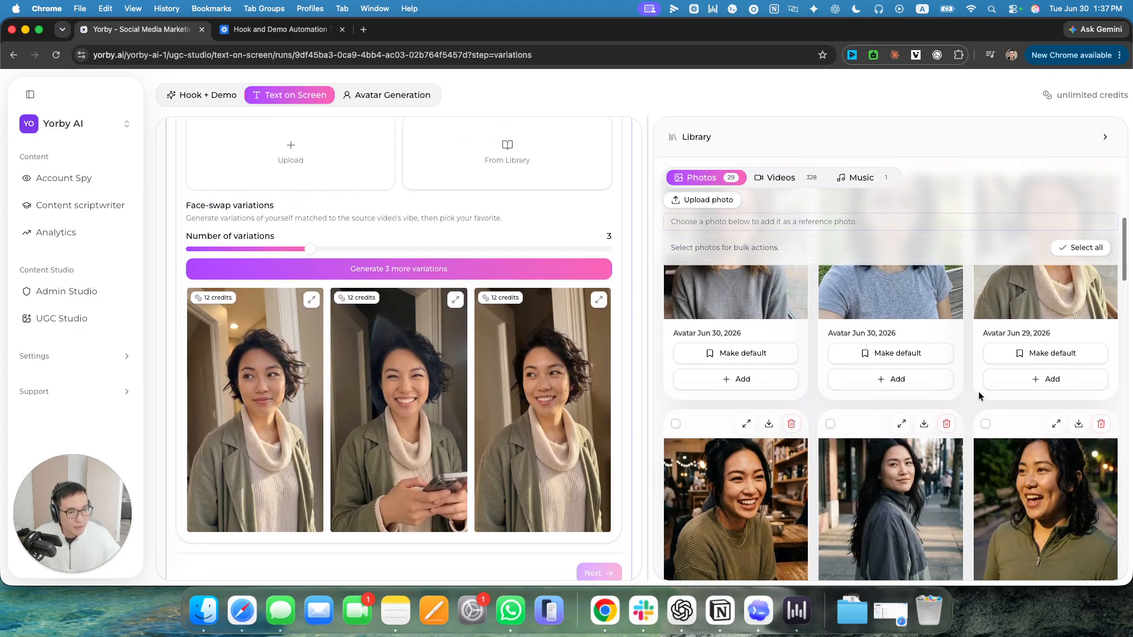
pyautogui.scroll(-5, 979, 391)
pyautogui.scroll(-5, 979, 392)
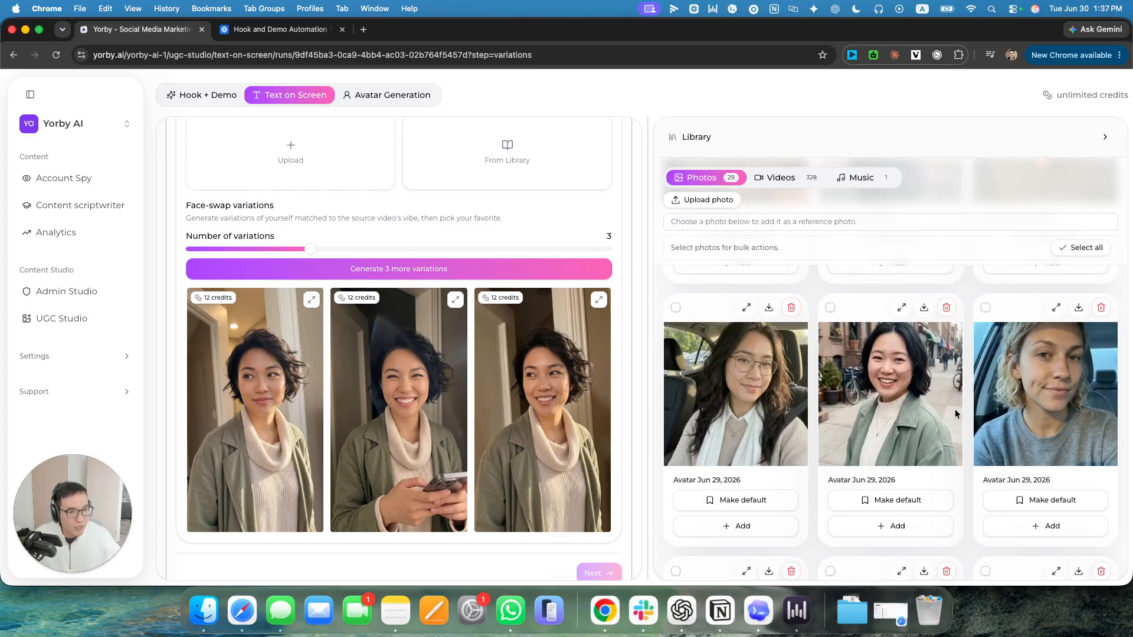
pyautogui.scroll(5, 955, 416)
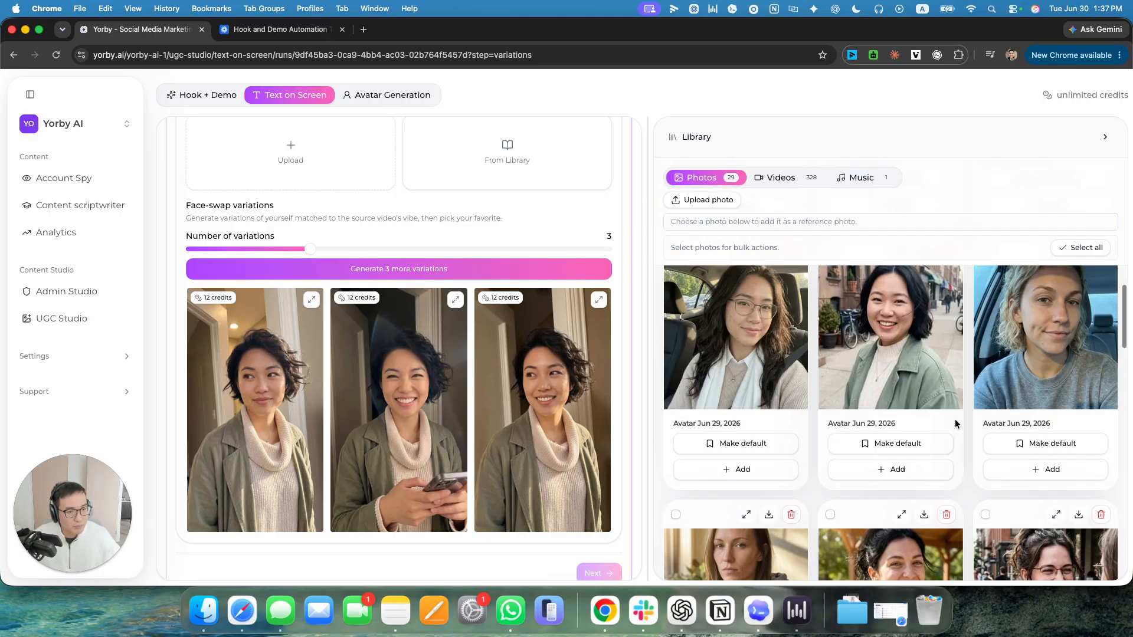
pyautogui.click(914, 471)
pyautogui.scroll(5, 372, 301)
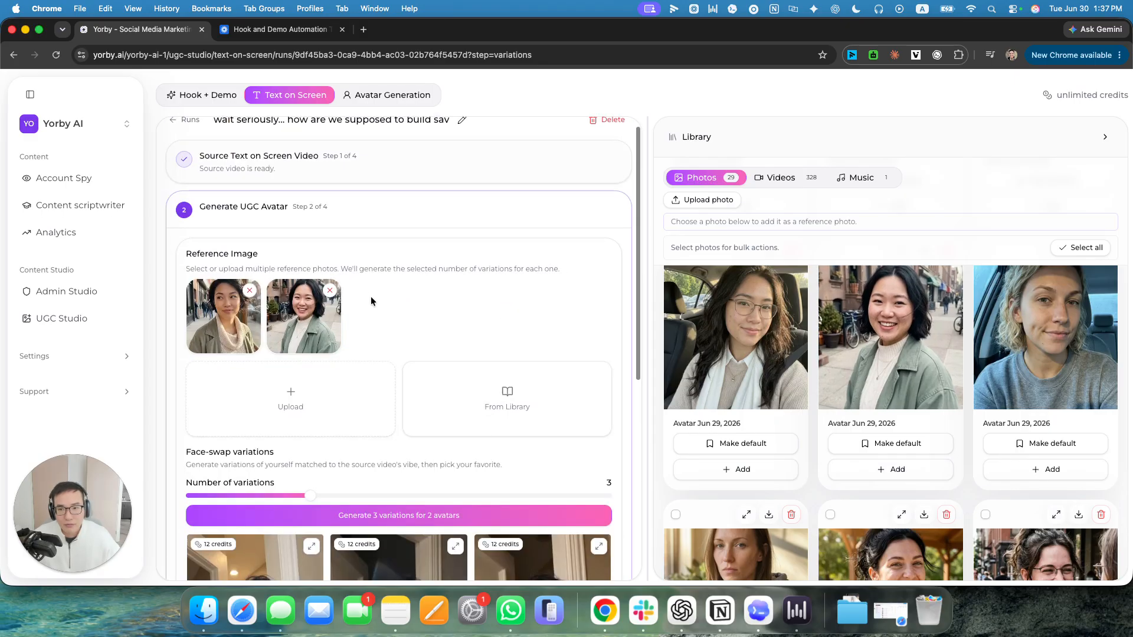
pyautogui.click(249, 291)
# Generate 3 face-swap variations from the new reference photo and look through them.
pyautogui.click(399, 517)
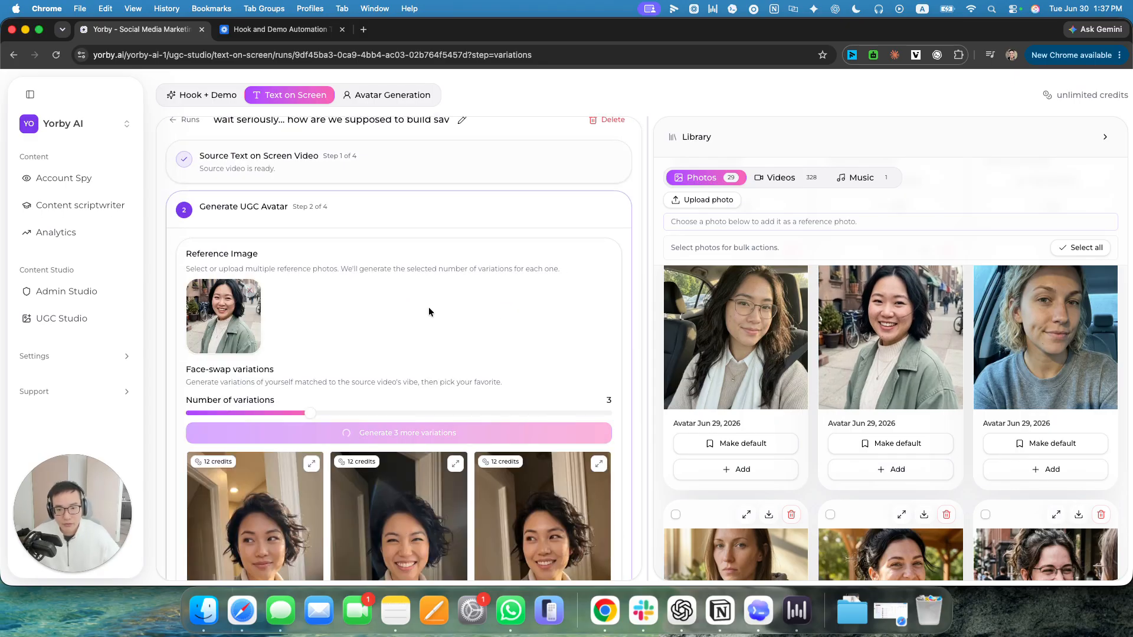
pyautogui.scroll(-3, 413, 376)
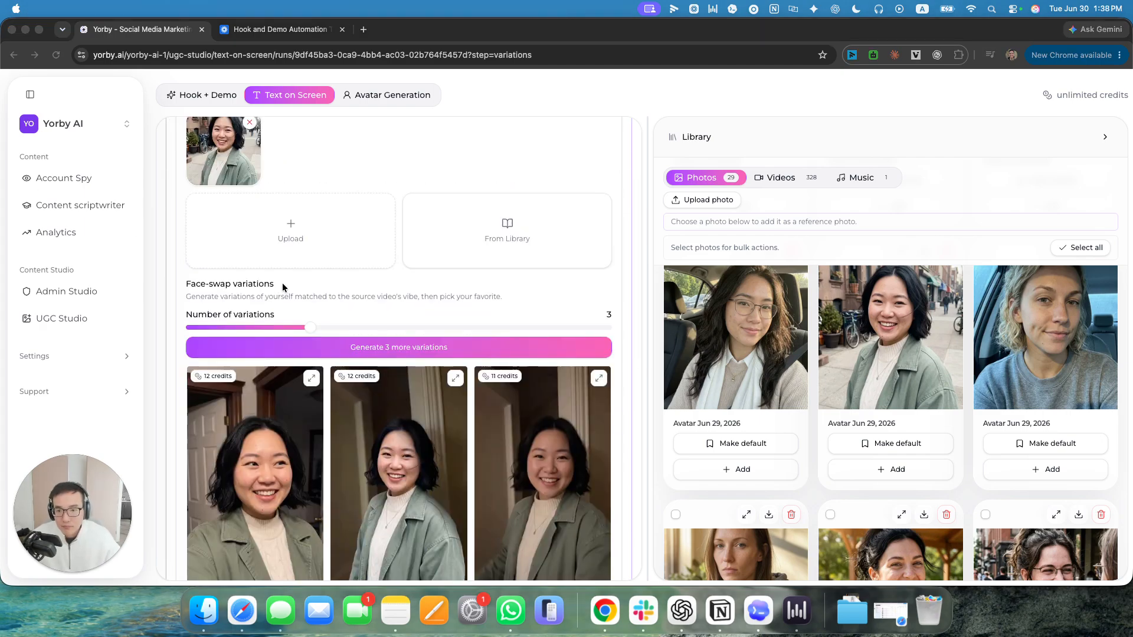
pyautogui.scroll(-5, 283, 288)
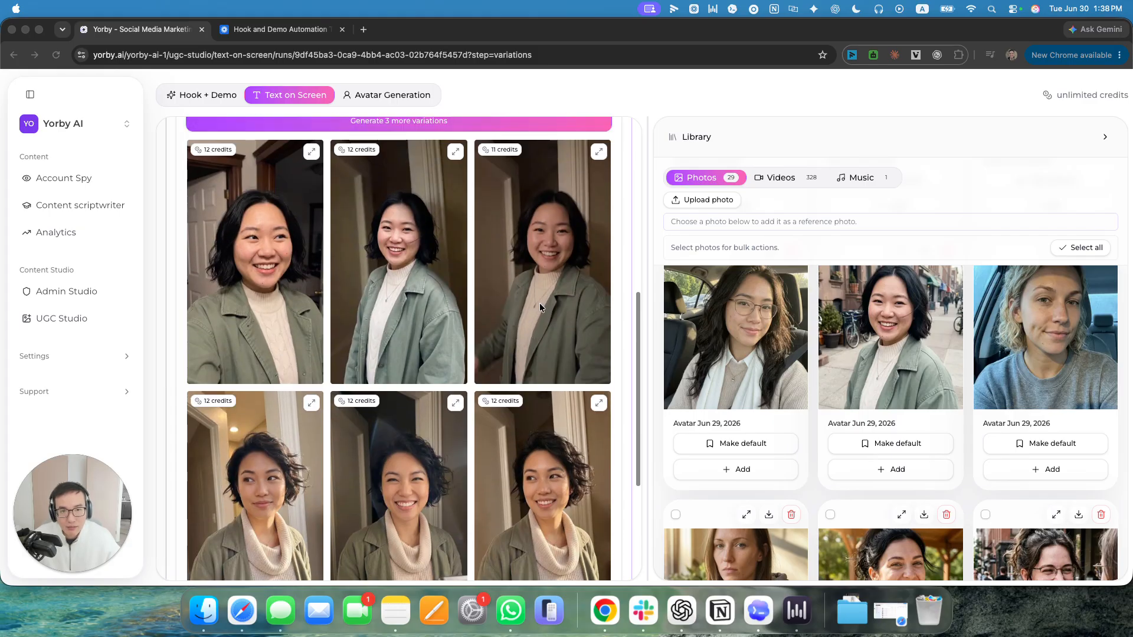
pyautogui.scroll(2, 540, 307)
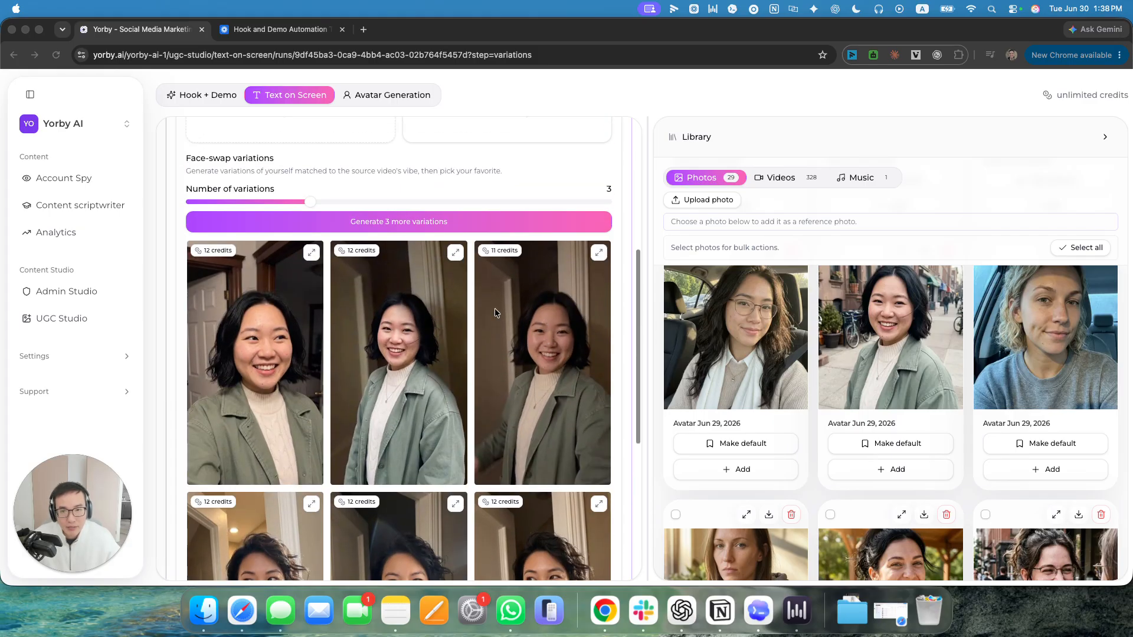
# Preview the third new variation at full size and pick it for the video.
pyautogui.click(562, 279)
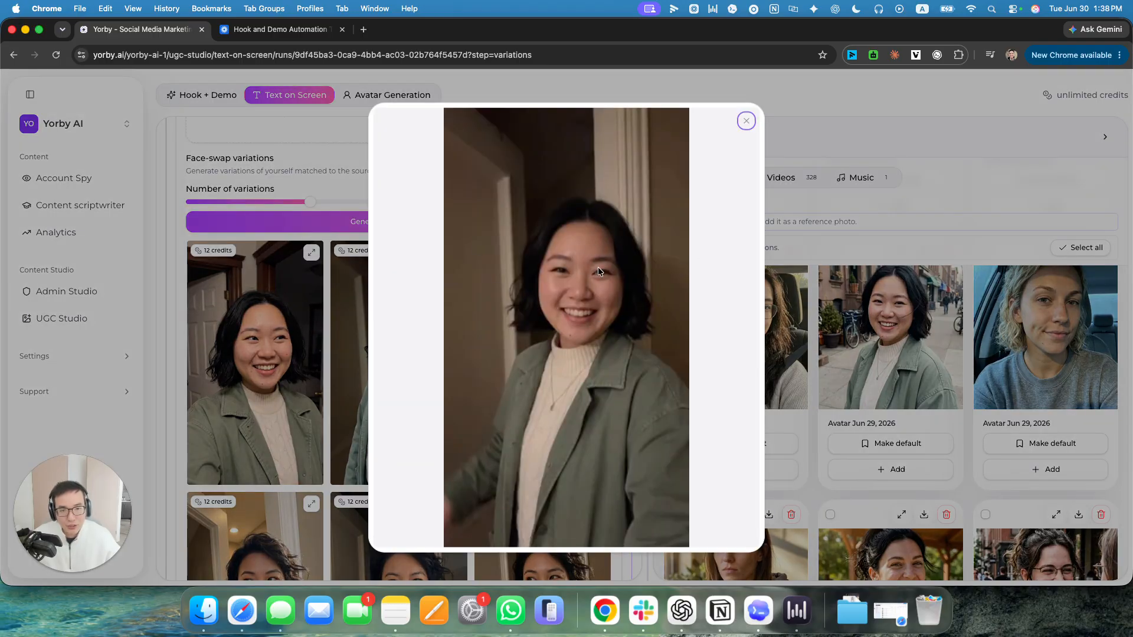
pyautogui.click(322, 348)
pyautogui.click(579, 367)
# Compare the picked variation with the others and continue to the Generate Text on Screen Video stage.
pyautogui.scroll(-1, 563, 321)
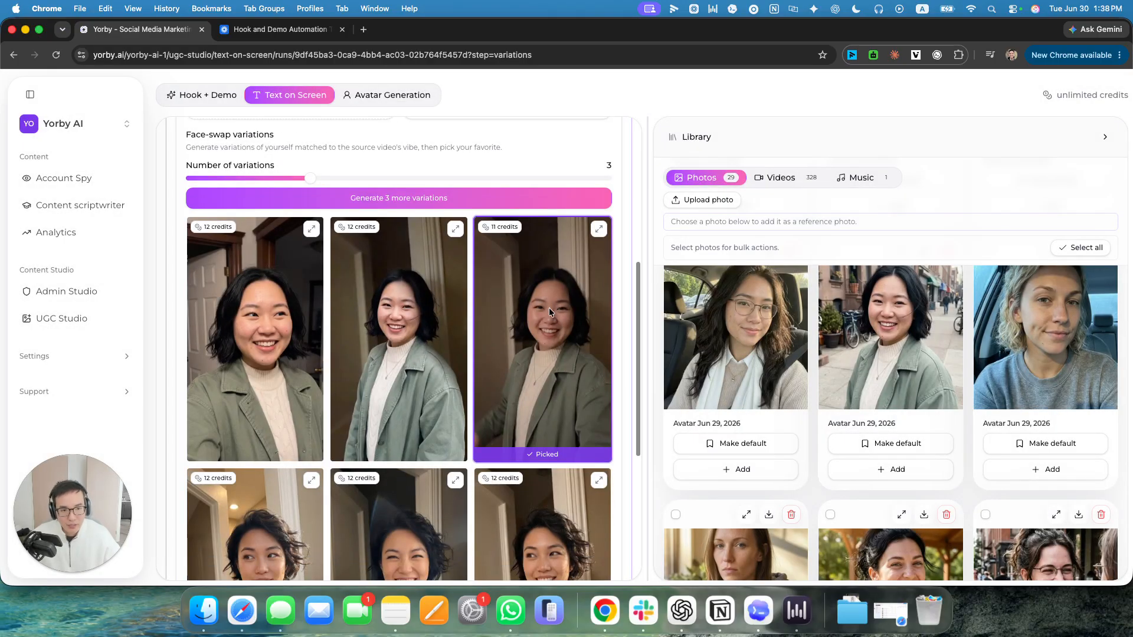
pyautogui.scroll(-5, 551, 293)
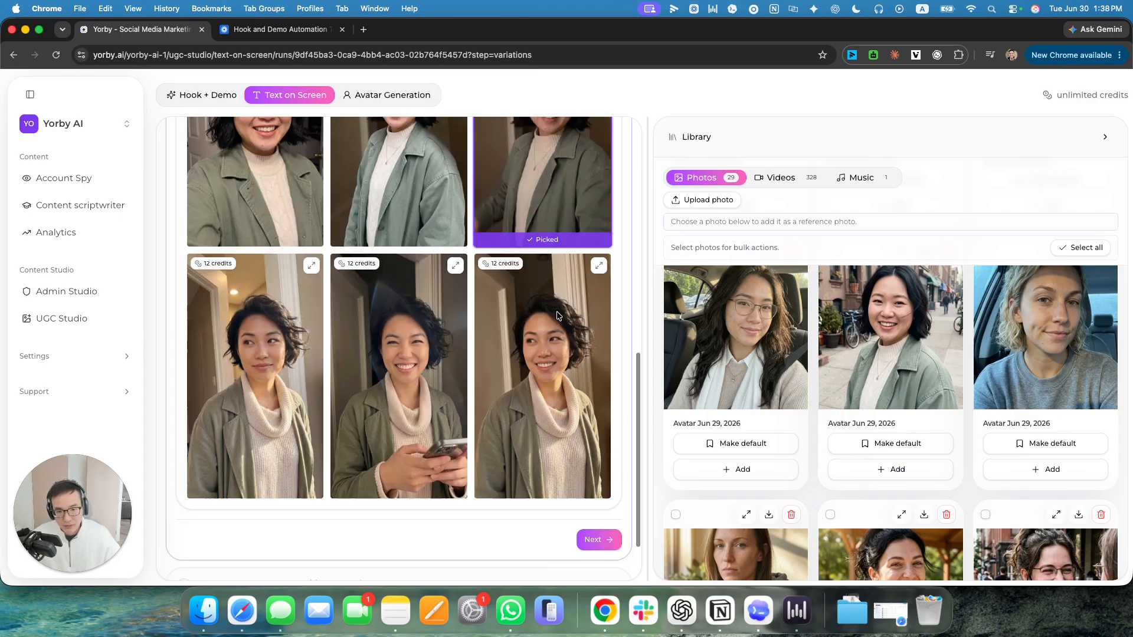
pyautogui.scroll(8, 546, 355)
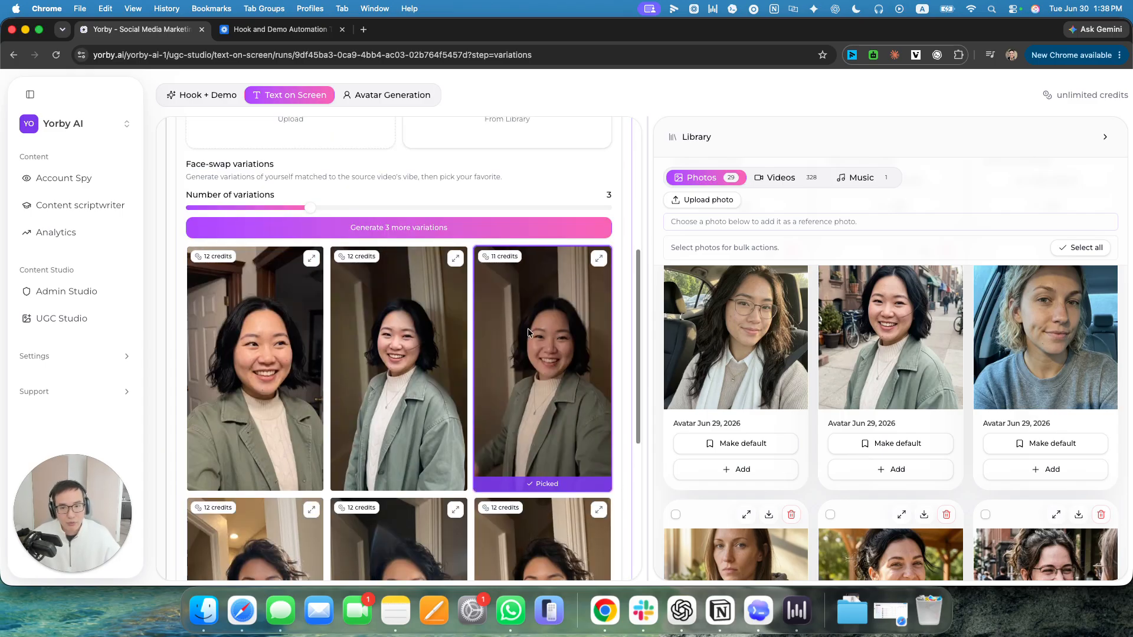
pyautogui.scroll(-3, 561, 409)
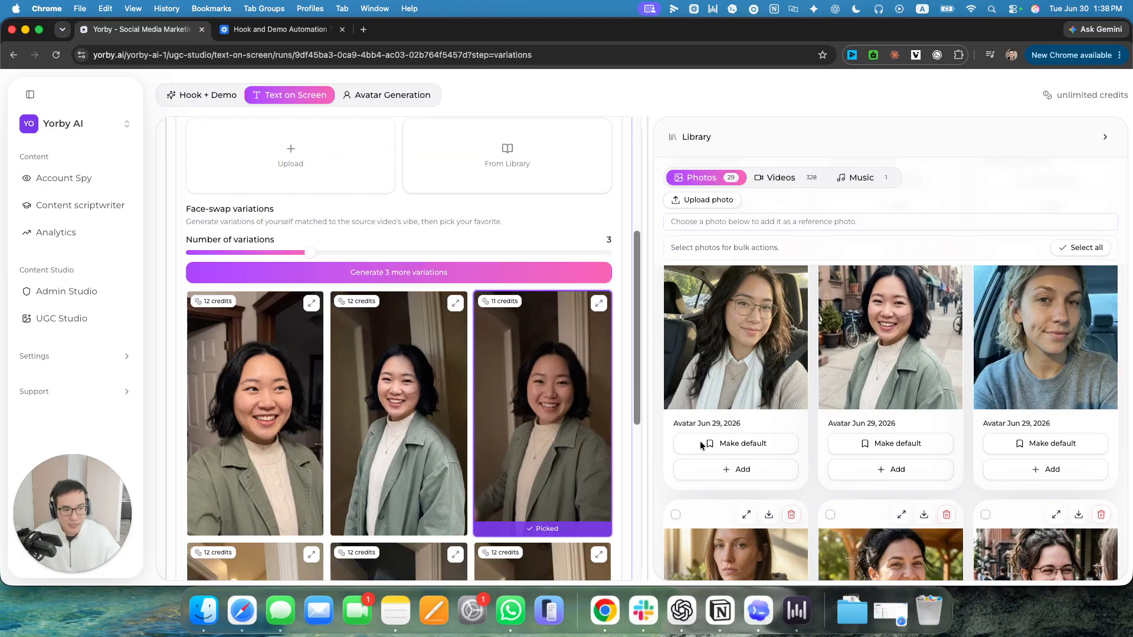
pyautogui.scroll(3, 561, 408)
pyautogui.scroll(-8, 560, 408)
pyautogui.scroll(5, 561, 408)
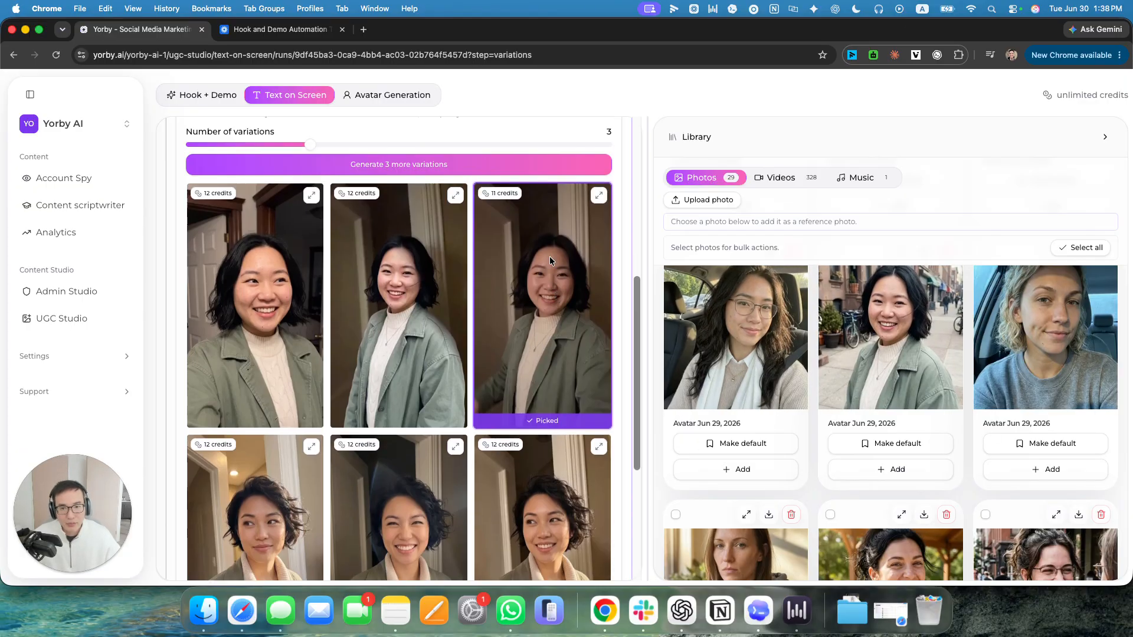
pyautogui.scroll(-10, 602, 470)
pyautogui.click(601, 466)
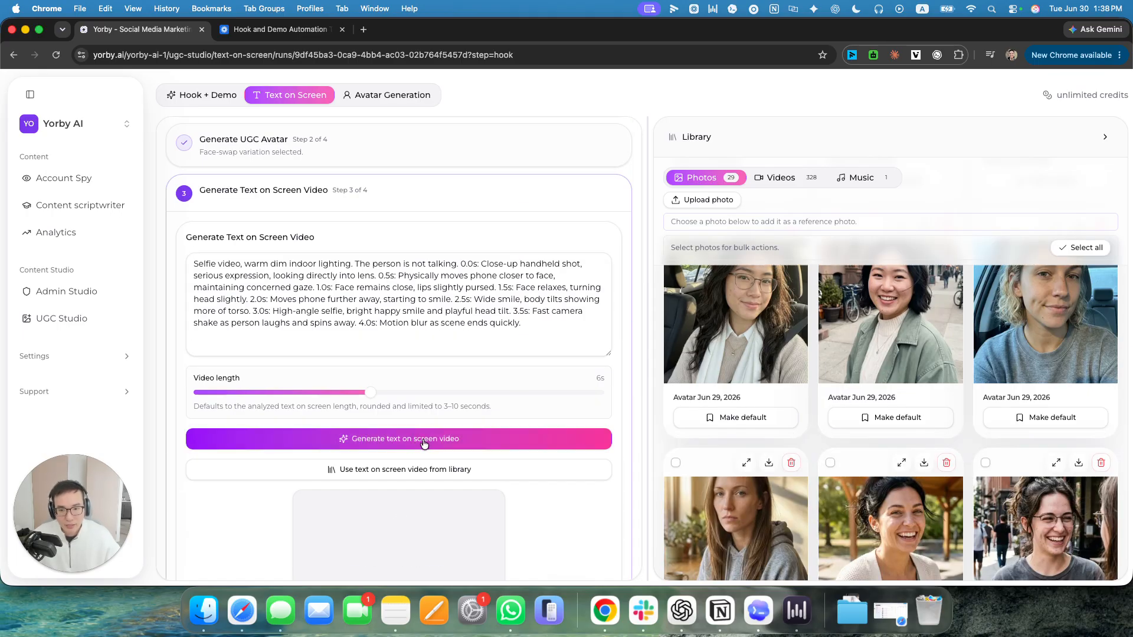
# Examine the video length setting and compare it with the source video's segment timing.
pyautogui.moveTo(199, 378); pyautogui.dragTo(295, 405)
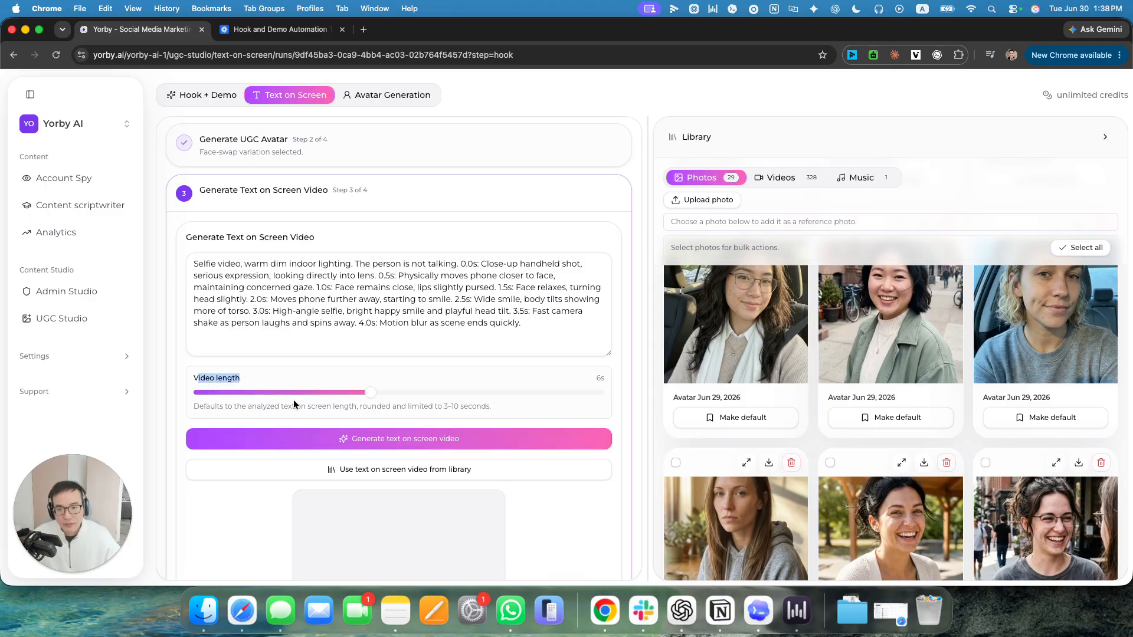
pyautogui.scroll(2, 428, 338)
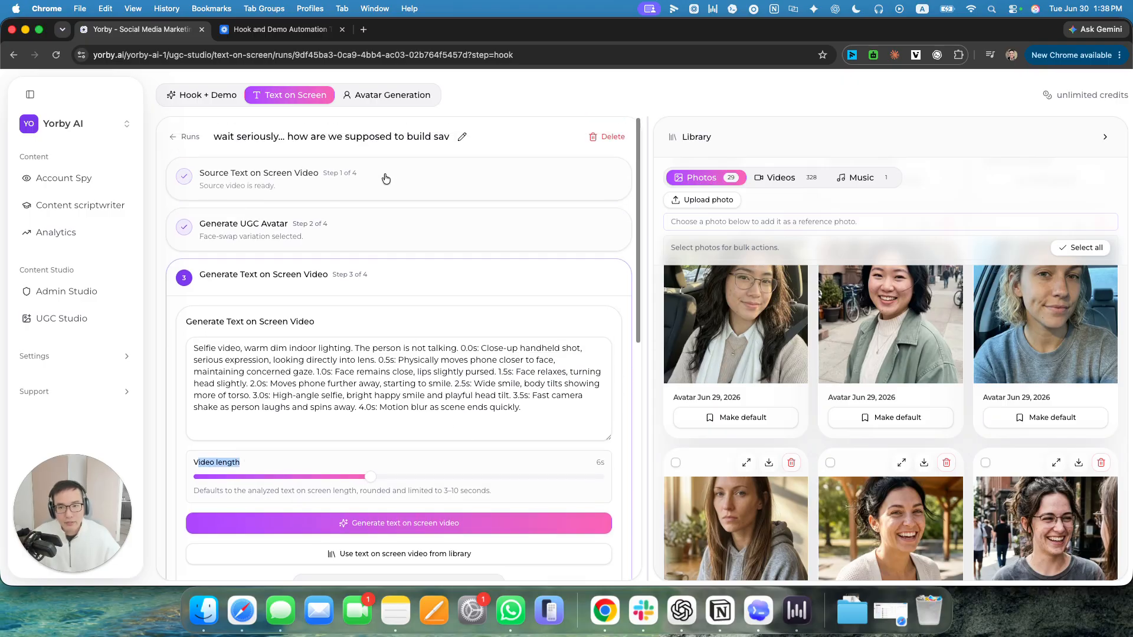
pyautogui.click(385, 178)
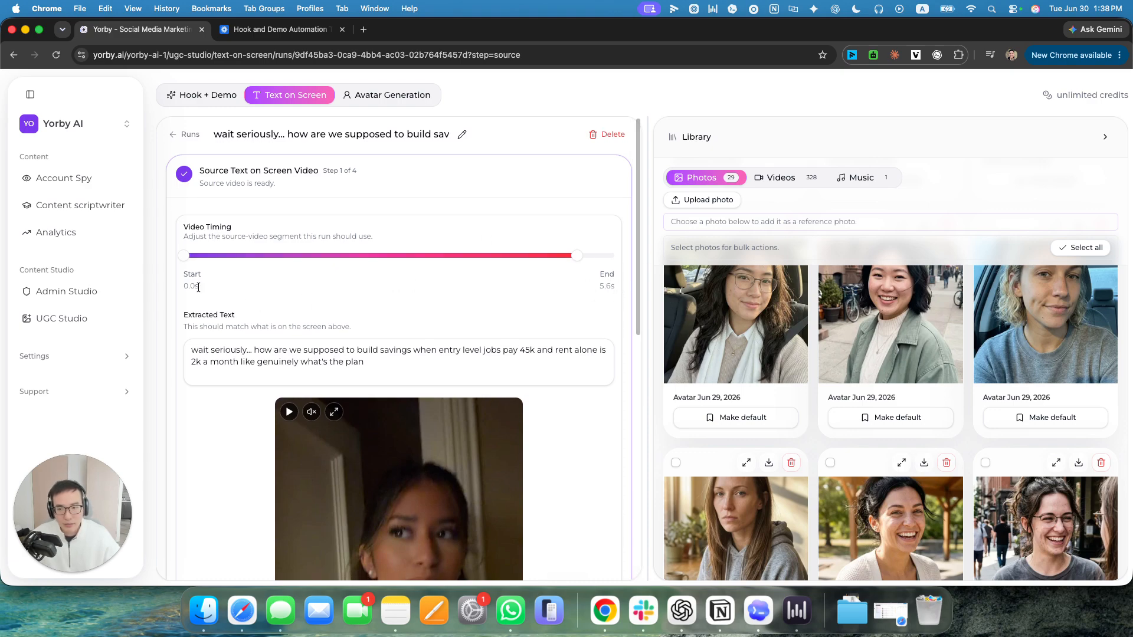
pyautogui.scroll(-10, 564, 318)
pyautogui.click(428, 464)
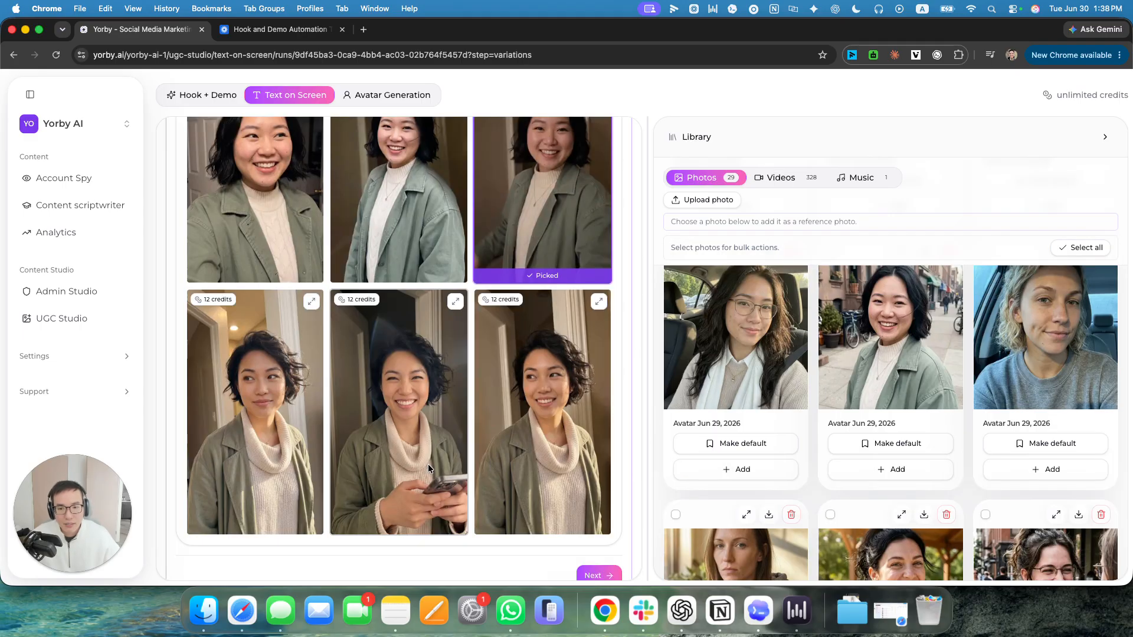
# Return to the Generate Text on Screen Video stage and generate the video with a length of 6 s.
pyautogui.click(381, 492)
pyautogui.scroll(7, 478, 376)
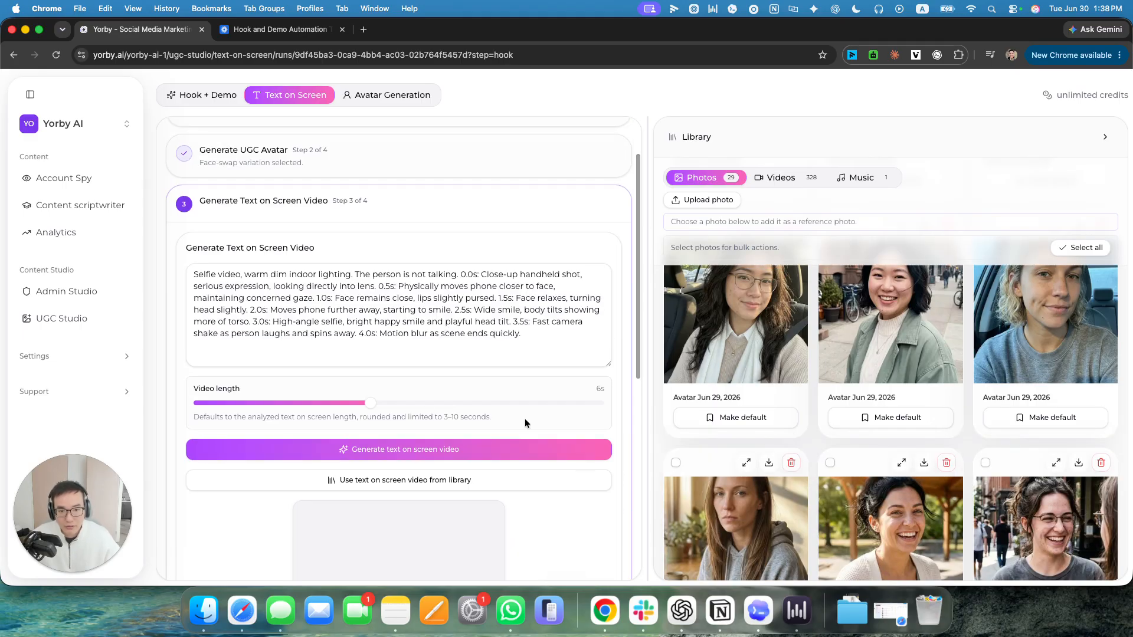
pyautogui.click(405, 448)
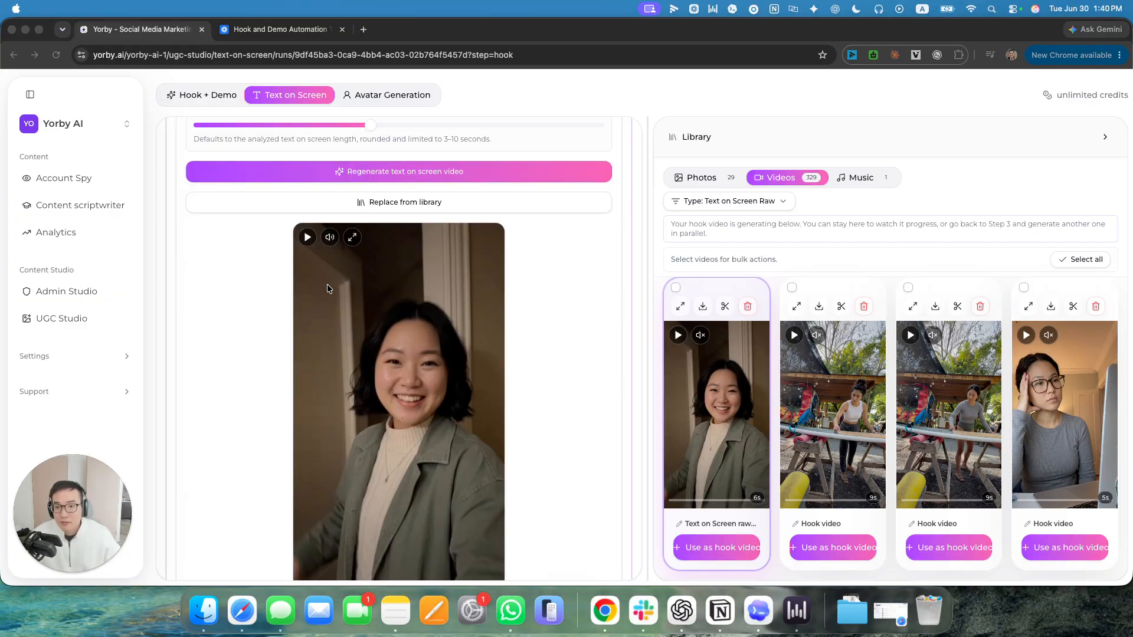
# Play the generated avatar video in full screen and pause it near its end.
pyautogui.click(313, 238)
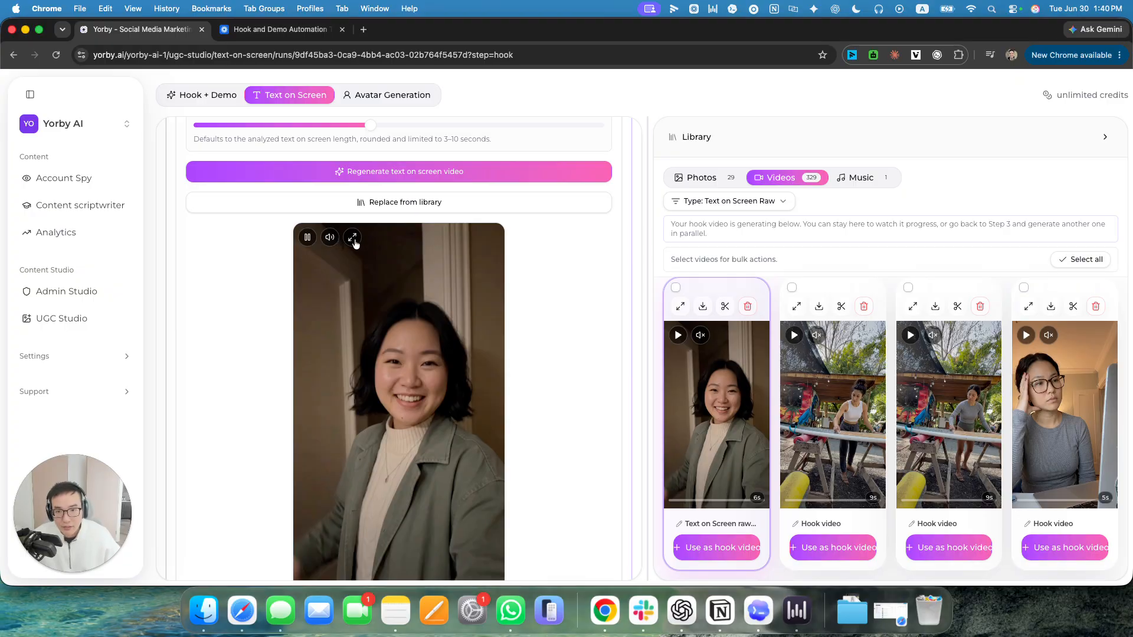
pyautogui.click(352, 237)
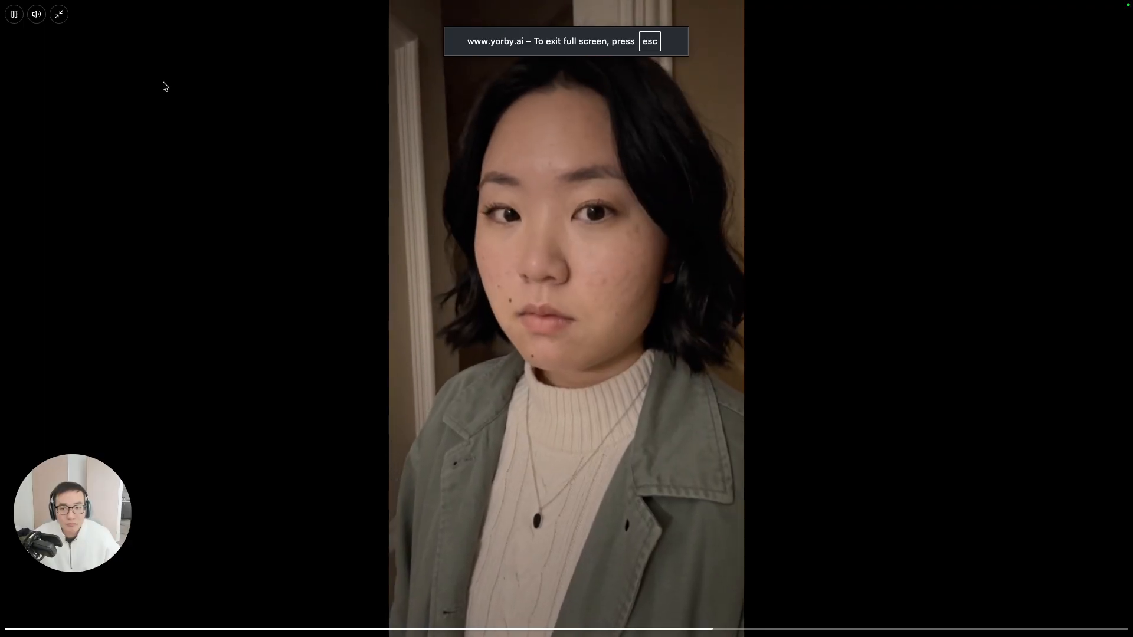
pyautogui.click(16, 15)
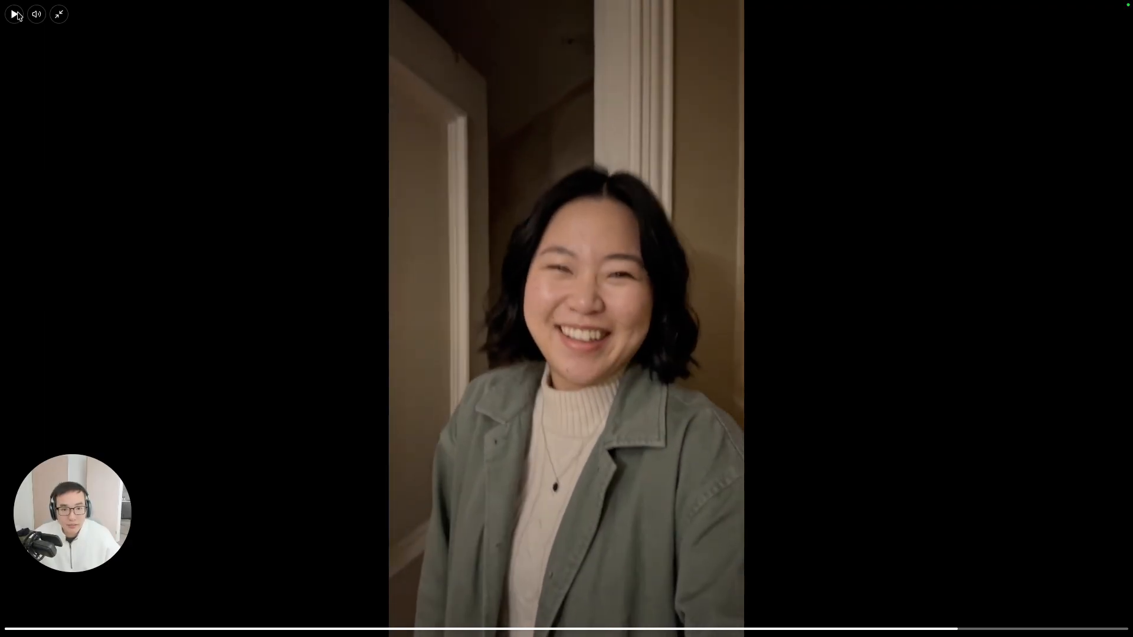
# Replay the generated video from just before its middle and exit the full-screen view.
pyautogui.click(494, 630)
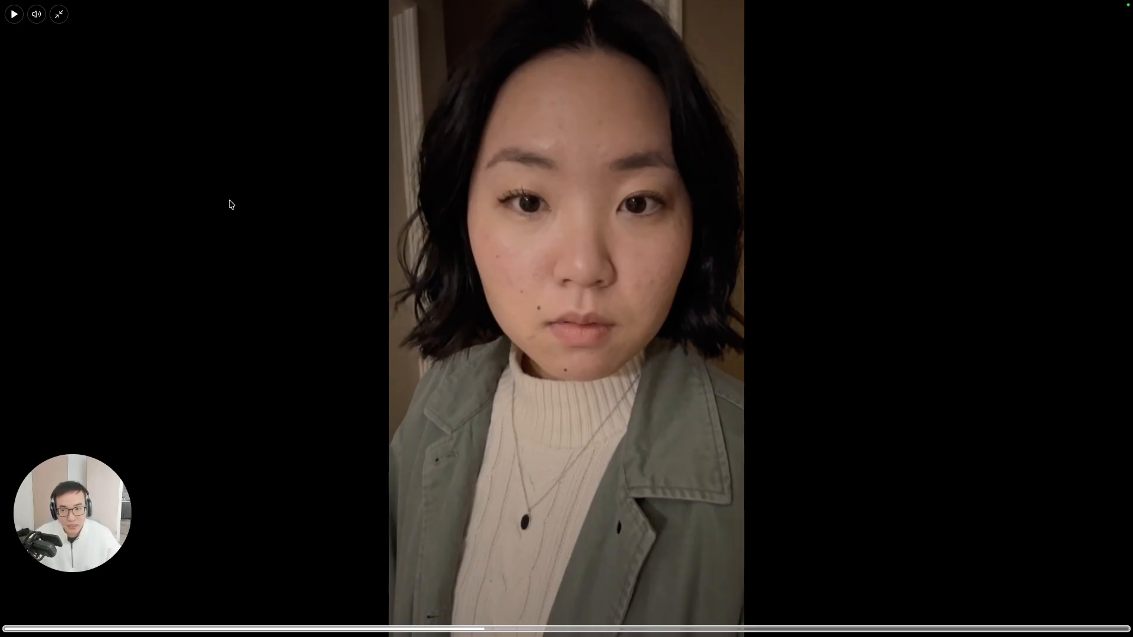
pyautogui.click(12, 19)
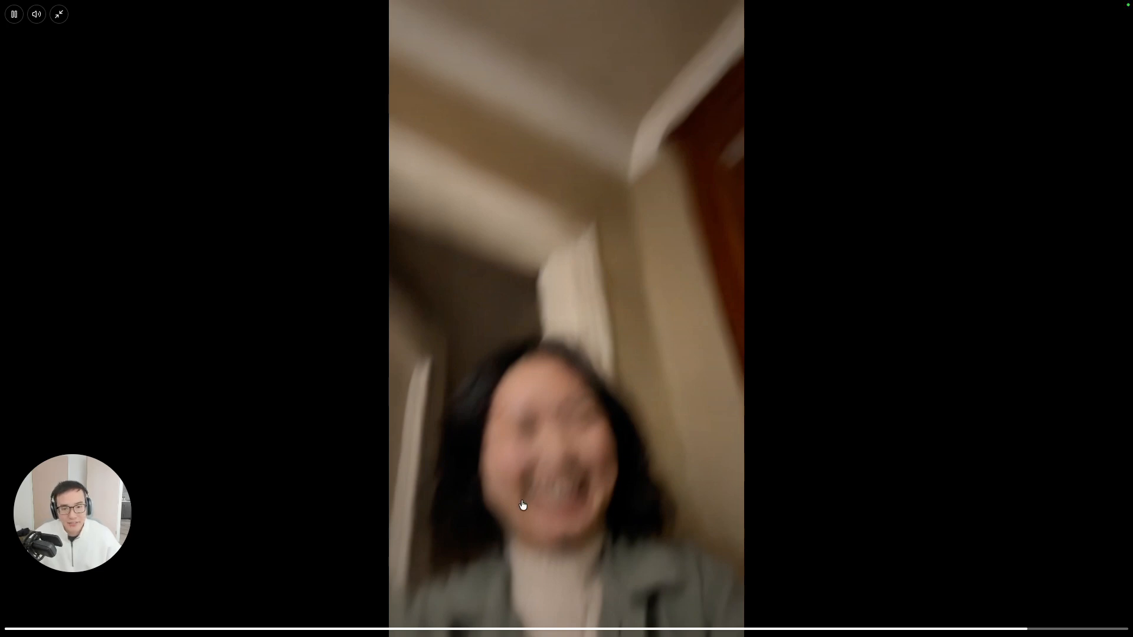
pyautogui.click(58, 13)
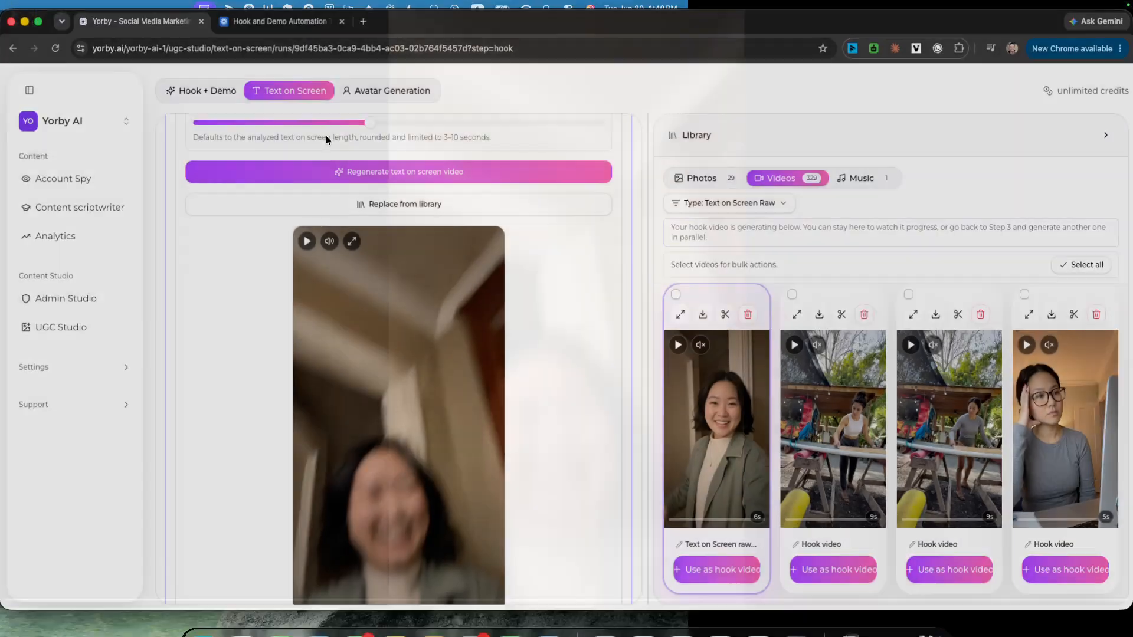
# Review the video prompt behind the generated clip and continue to the Text on Screen Export stage.
pyautogui.scroll(3, 501, 285)
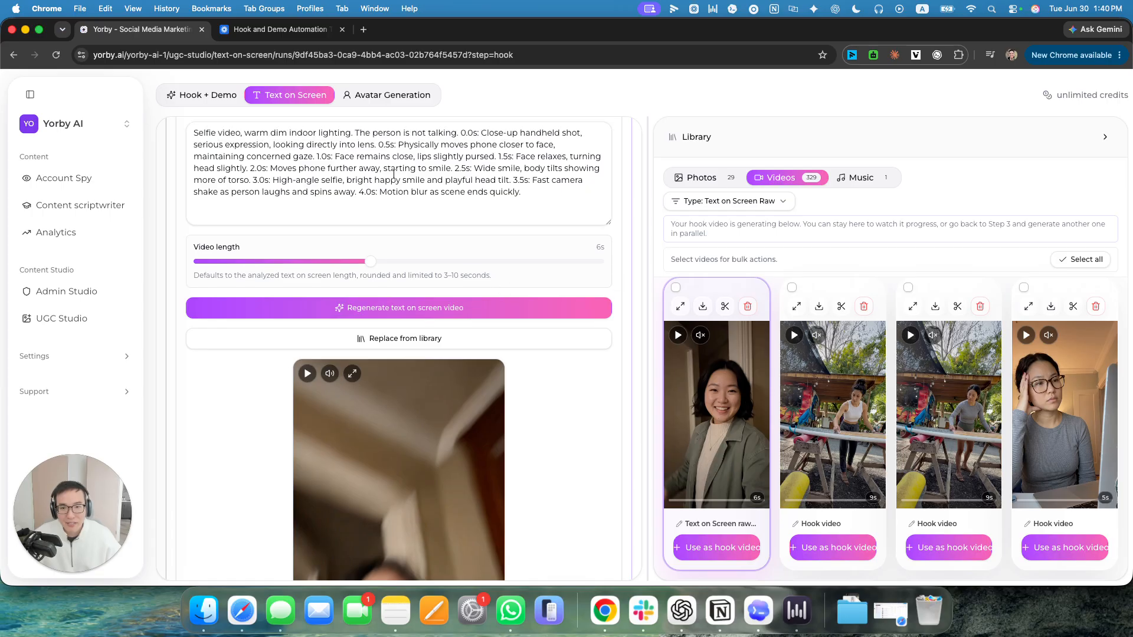
pyautogui.scroll(1, 376, 201)
pyautogui.moveTo(363, 213); pyautogui.dragTo(504, 214)
pyautogui.scroll(-5, 534, 356)
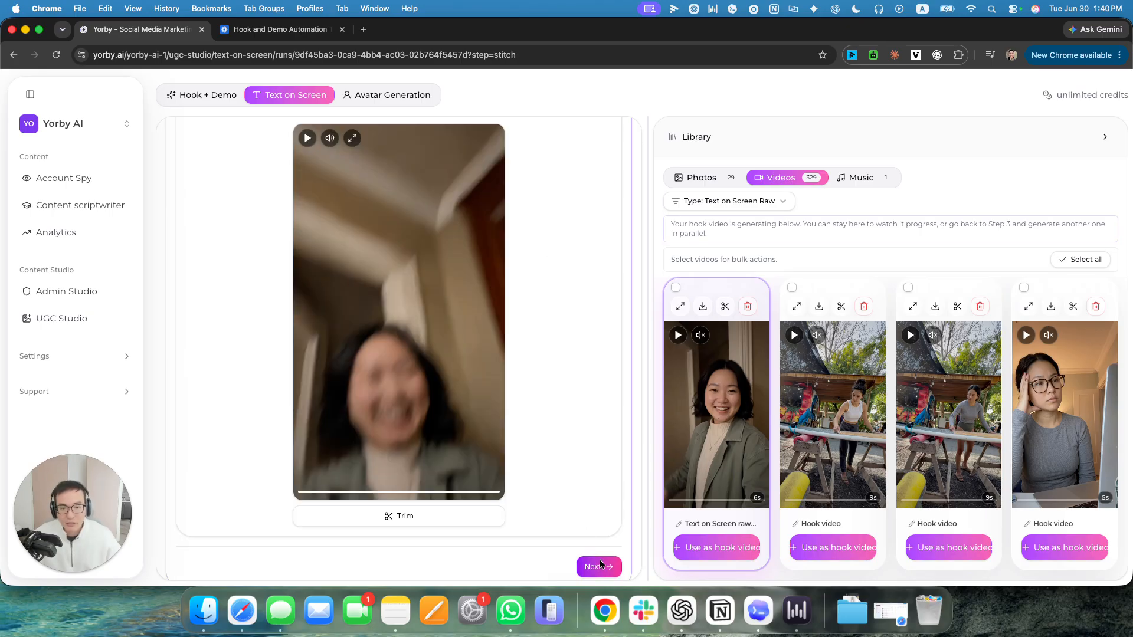
pyautogui.click(600, 565)
# Examine the original text hook and the remix instructions in the Text on Screen settings.
pyautogui.scroll(5, 354, 274)
pyautogui.click(242, 222)
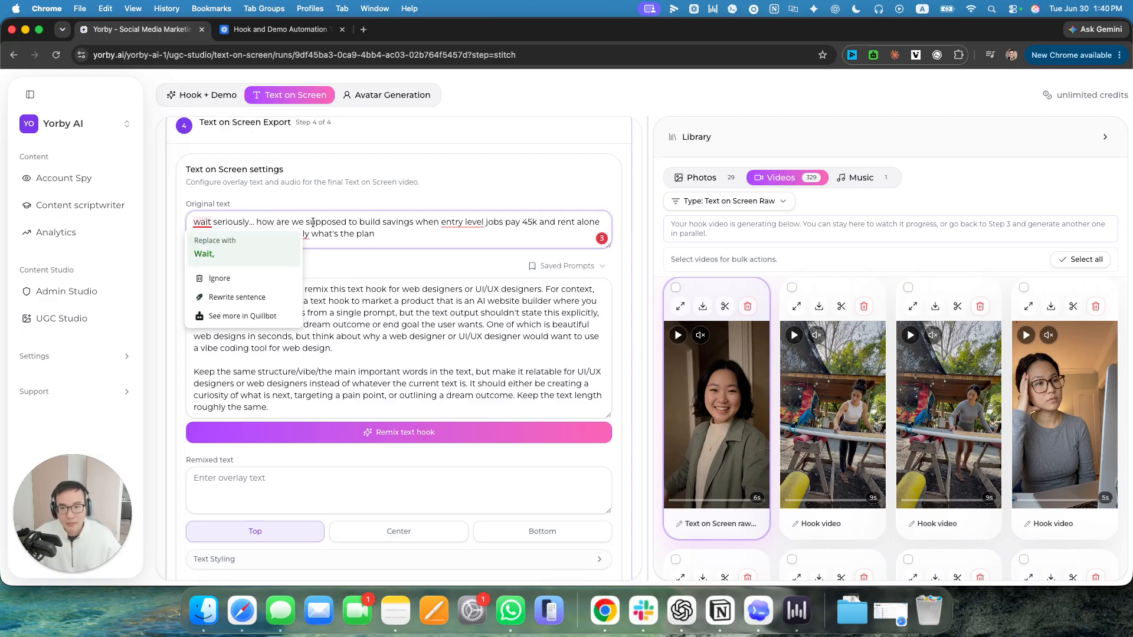
pyautogui.moveTo(254, 222); pyautogui.dragTo(375, 234)
pyautogui.click(220, 284)
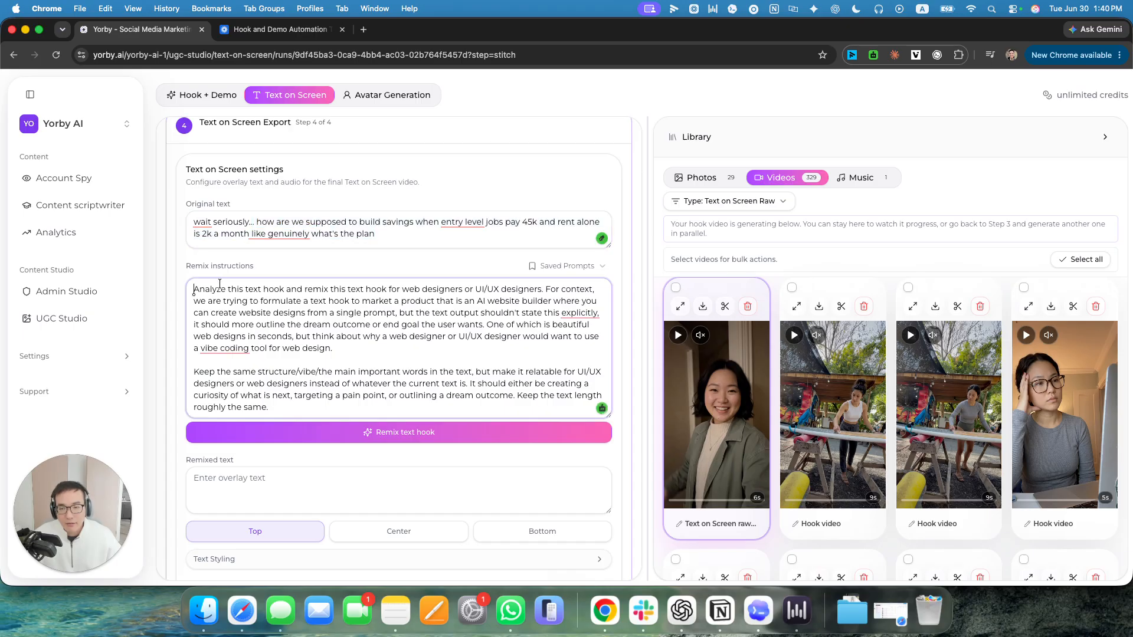
# Load the saved prompt beginning "MP Text on" into the remix instructions and read through it.
pyautogui.click(556, 265)
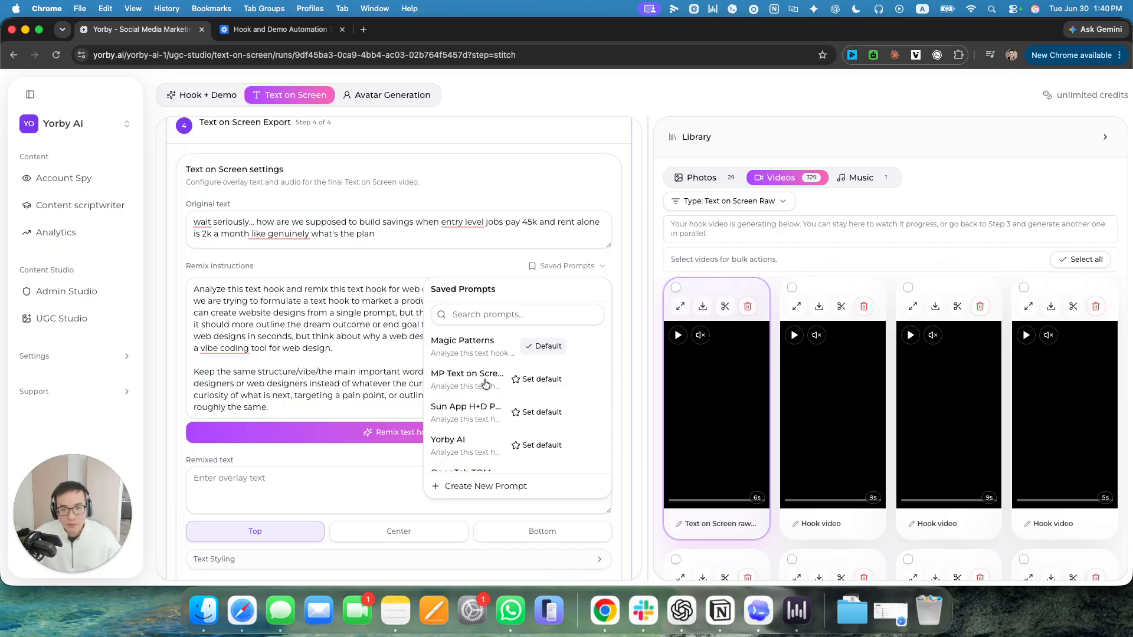
pyautogui.click(466, 378)
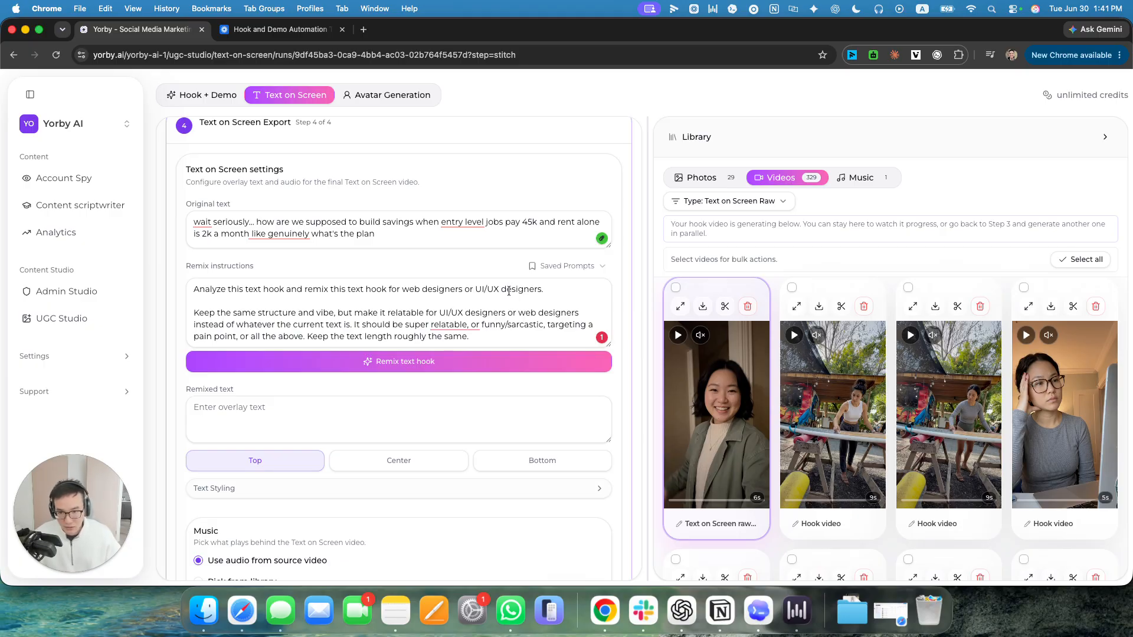
pyautogui.click(275, 290)
pyautogui.press('super+a')
pyautogui.click(276, 289)
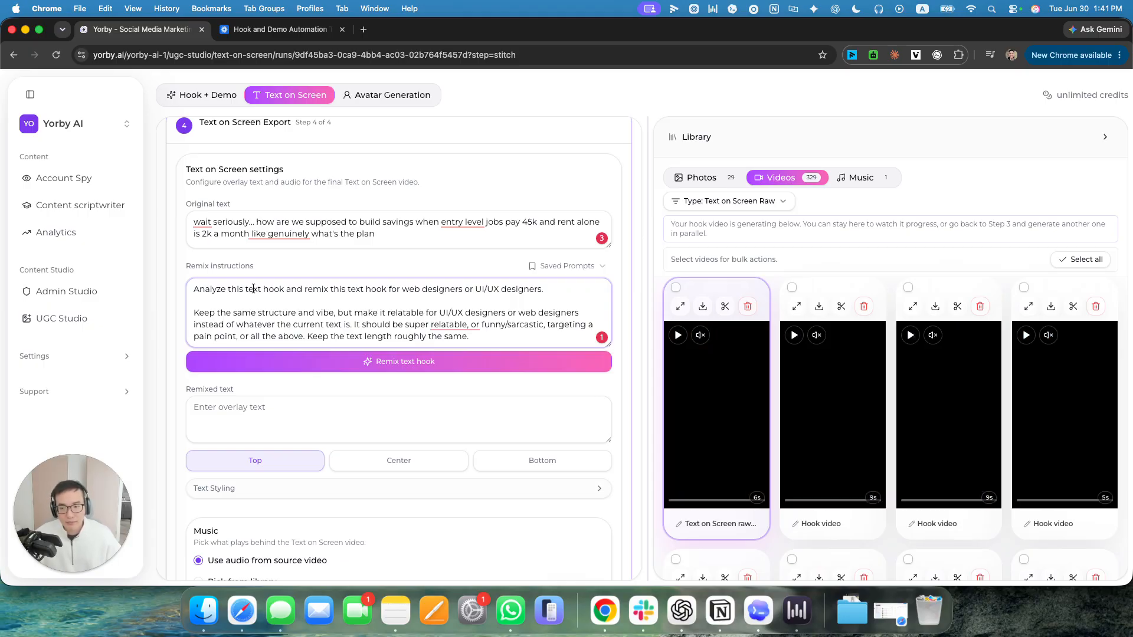
# Look through the saved prompts and load the Magic Patterns prompt into the remix instructions.
pyautogui.click(586, 267)
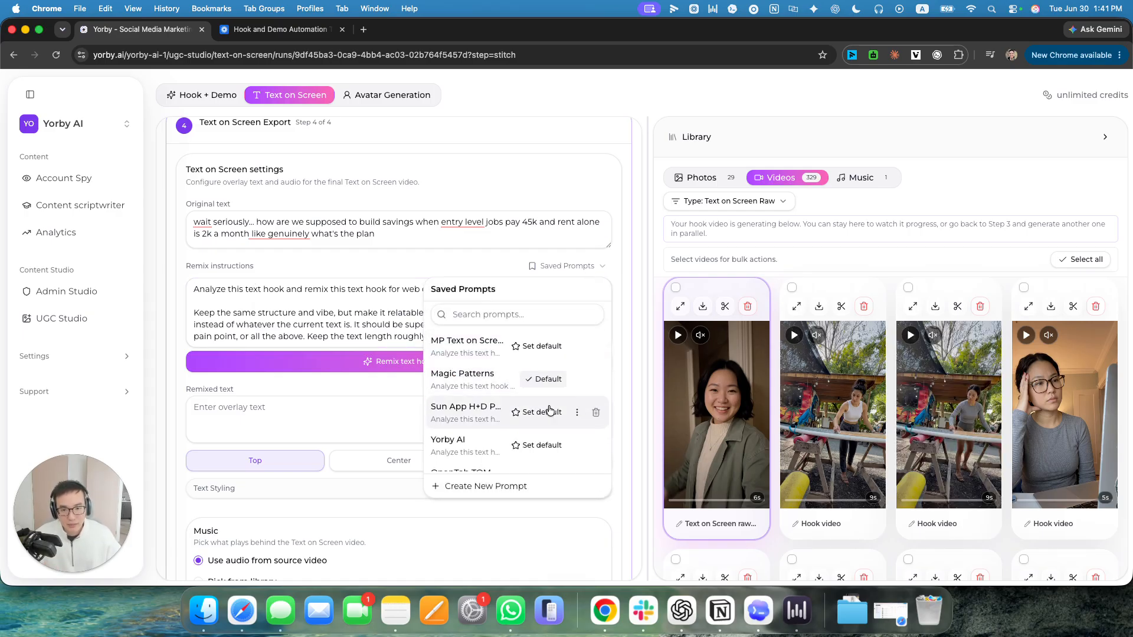
pyautogui.scroll(-5, 478, 395)
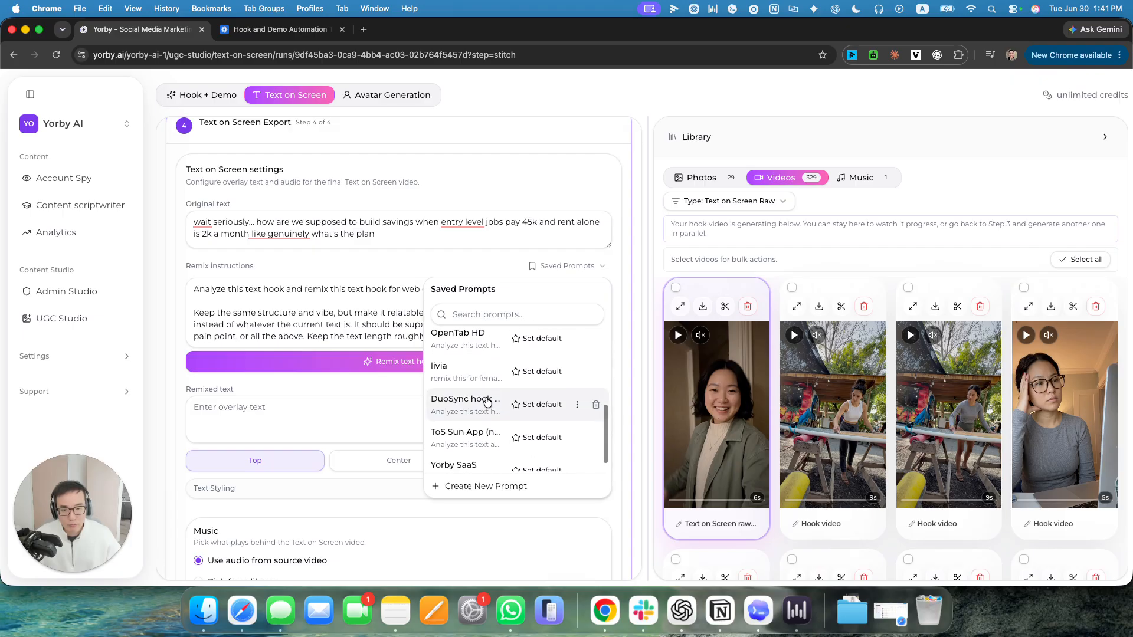
pyautogui.scroll(5, 481, 419)
pyautogui.scroll(-3, 487, 431)
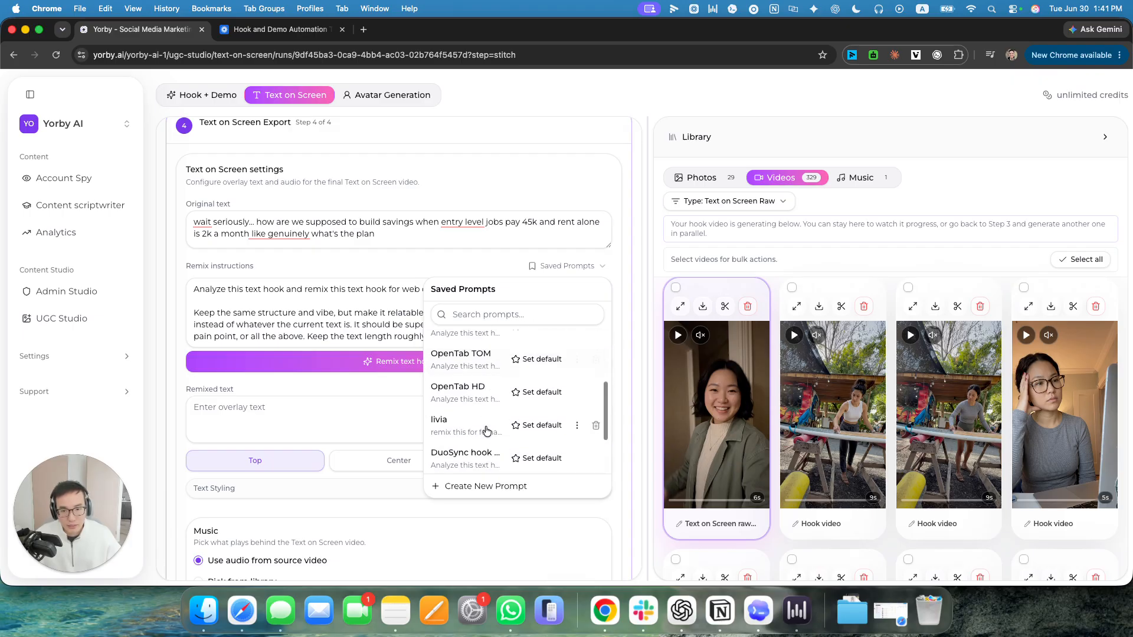
pyautogui.scroll(4, 487, 431)
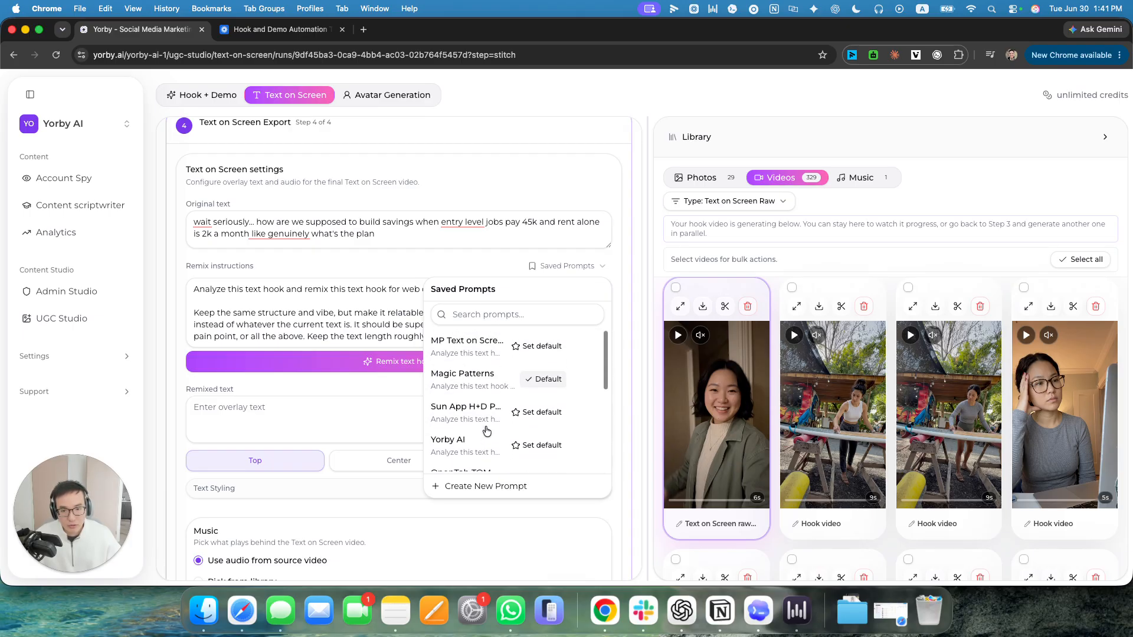
pyautogui.click(472, 382)
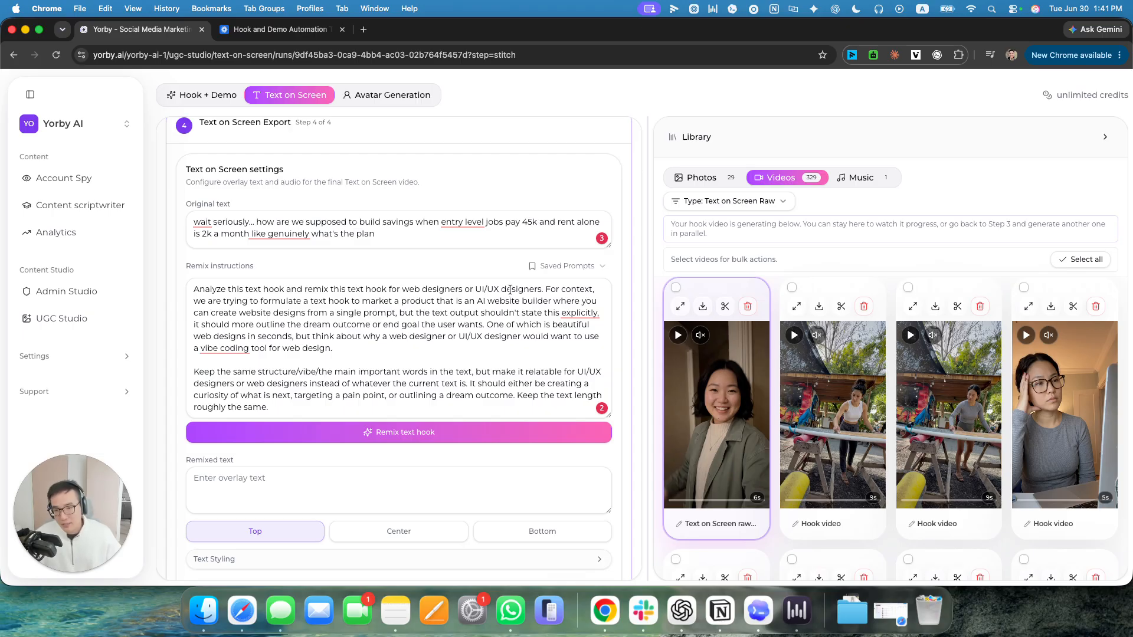
# Switch the remix instructions to the saved prompt beginning "MP Text on" and remix the text hook.
pyautogui.click(575, 265)
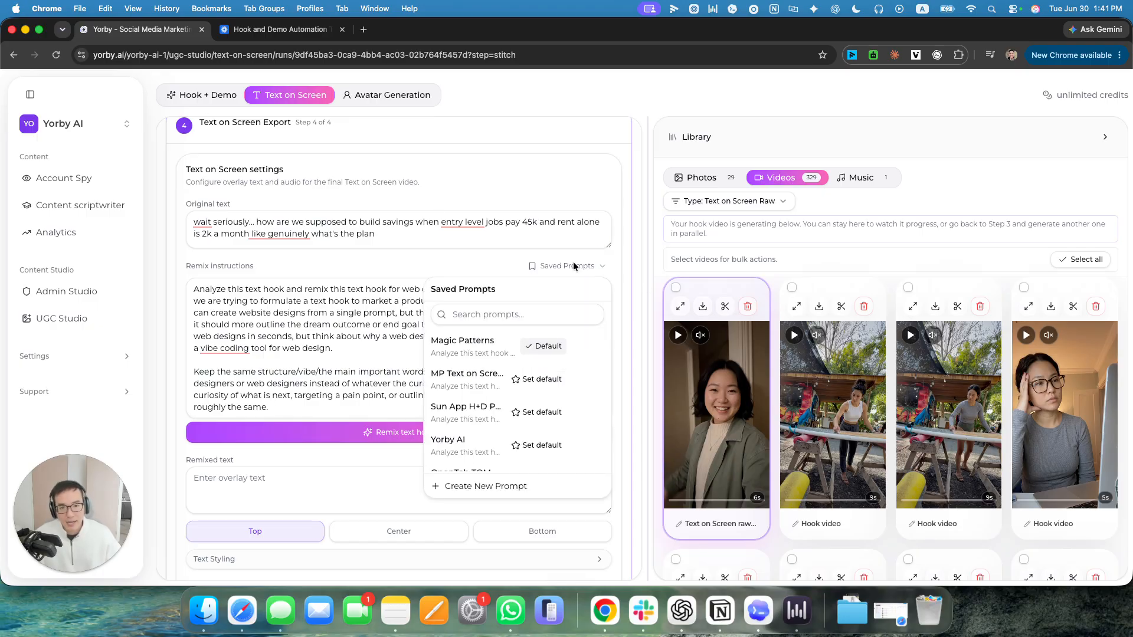
pyautogui.click(468, 378)
pyautogui.click(396, 360)
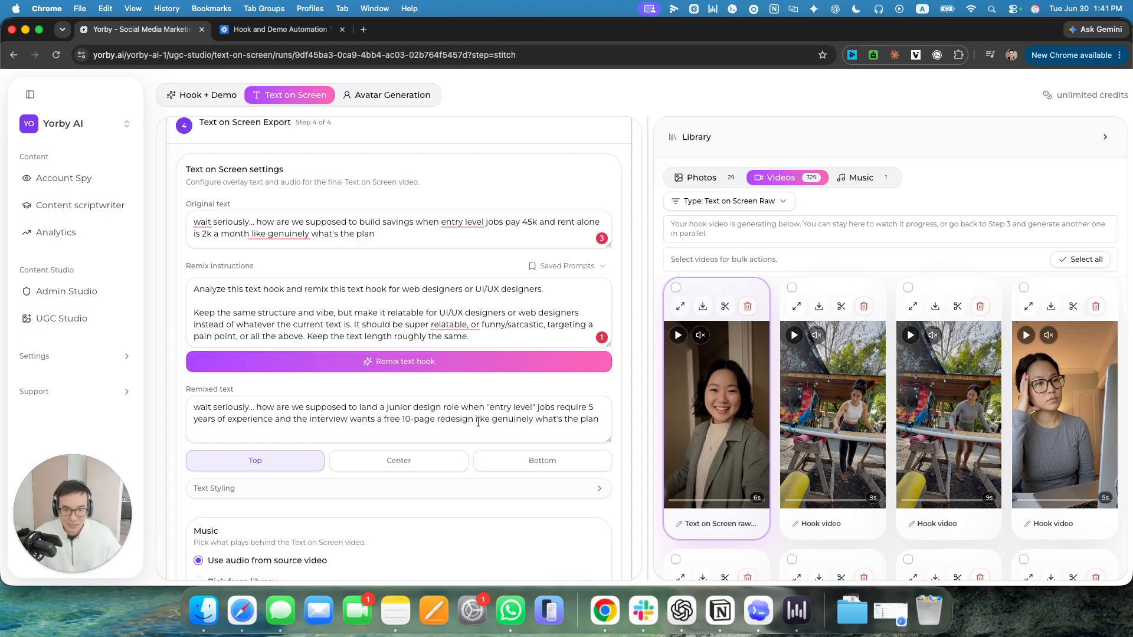
# Open the text styling settings, preview the overlay in Snapchat format and return it to TikTok format.
pyautogui.scroll(-3, 593, 423)
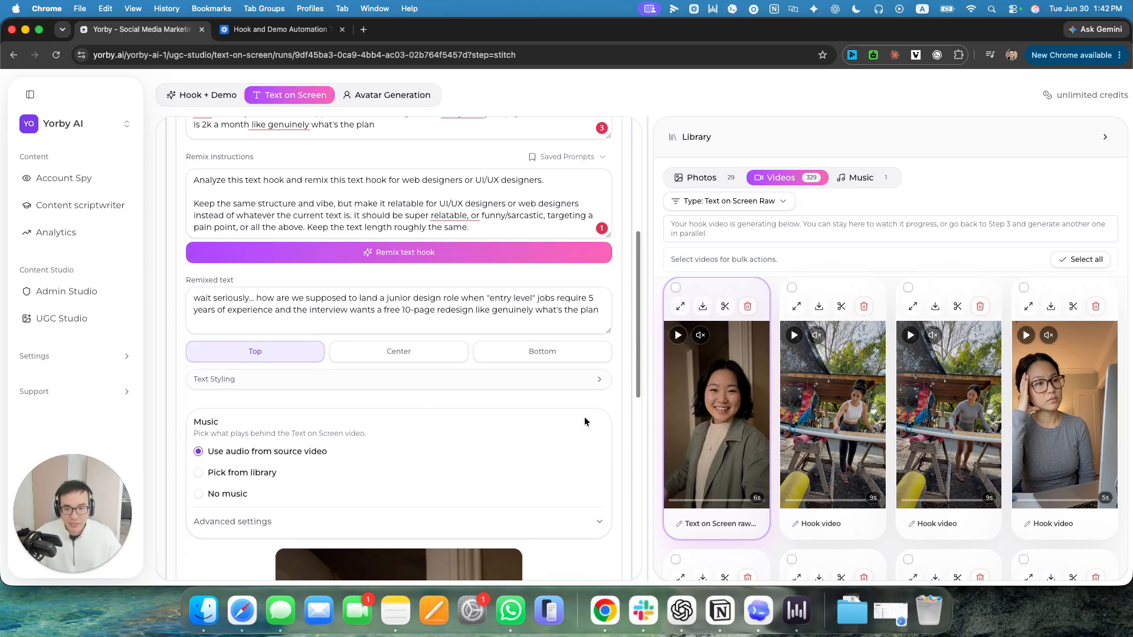
pyautogui.click(363, 378)
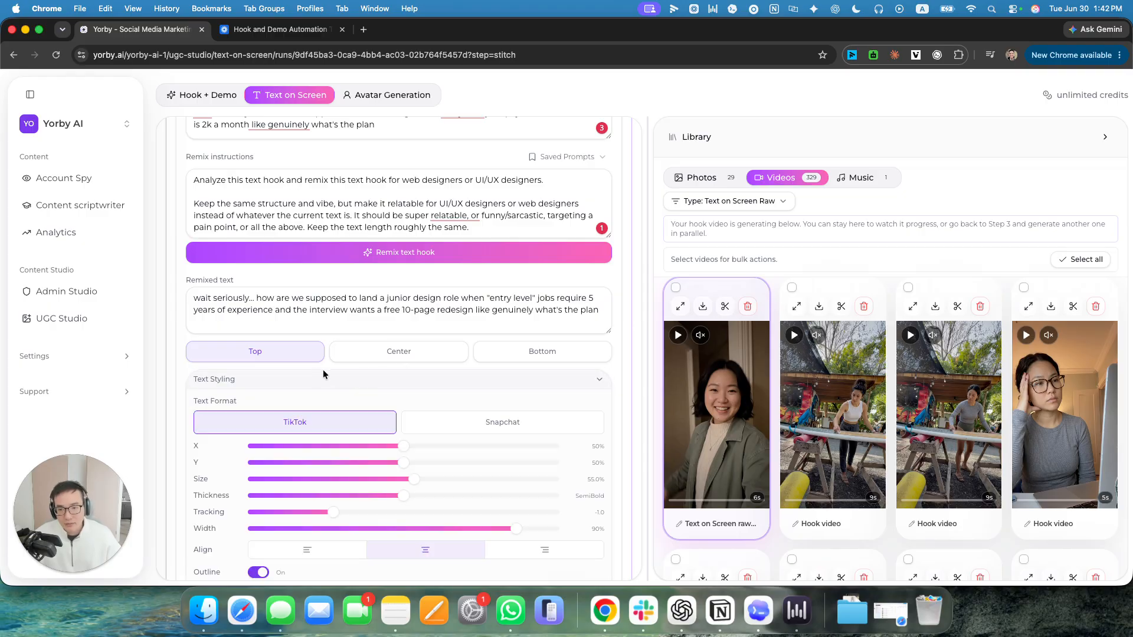
pyautogui.scroll(-7, 413, 342)
pyautogui.scroll(-15, 441, 412)
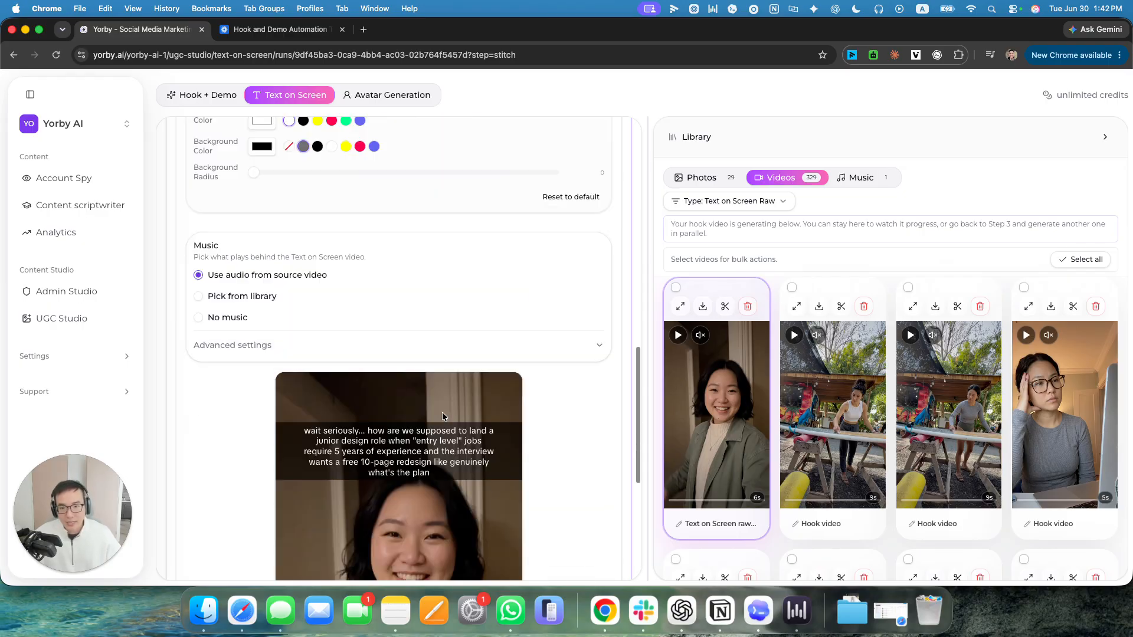
pyautogui.scroll(15, 388, 301)
pyautogui.click(321, 317)
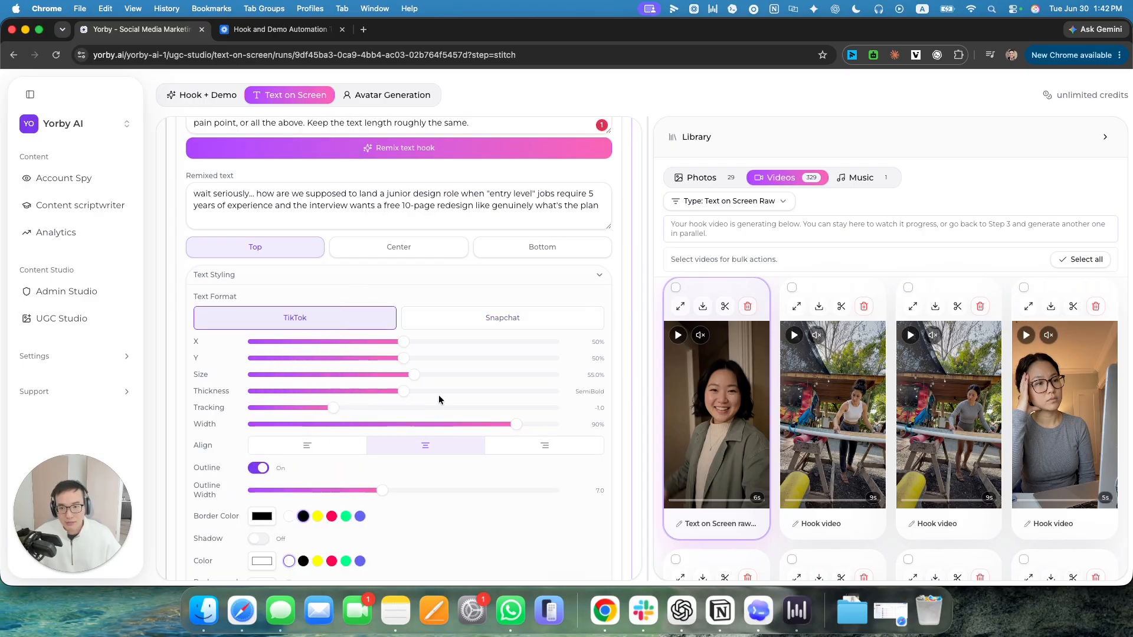
# Try right and left alignment for the overlay text and return it to centre alignment.
pyautogui.scroll(-1, 406, 401)
pyautogui.click(330, 423)
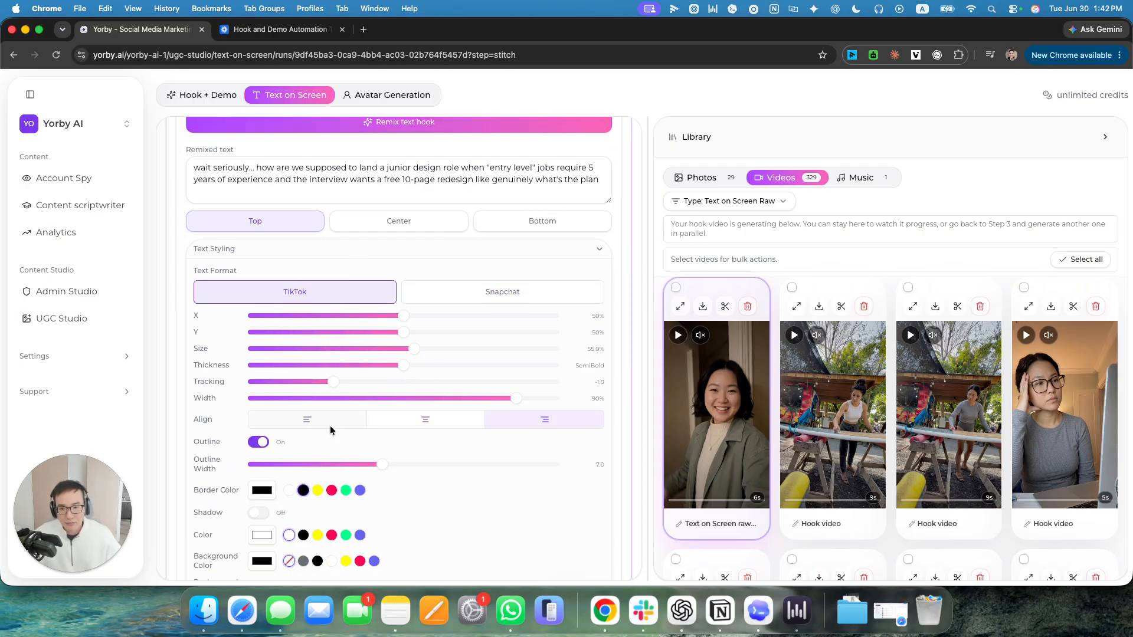
pyautogui.scroll(-15, 427, 423)
pyautogui.scroll(15, 400, 425)
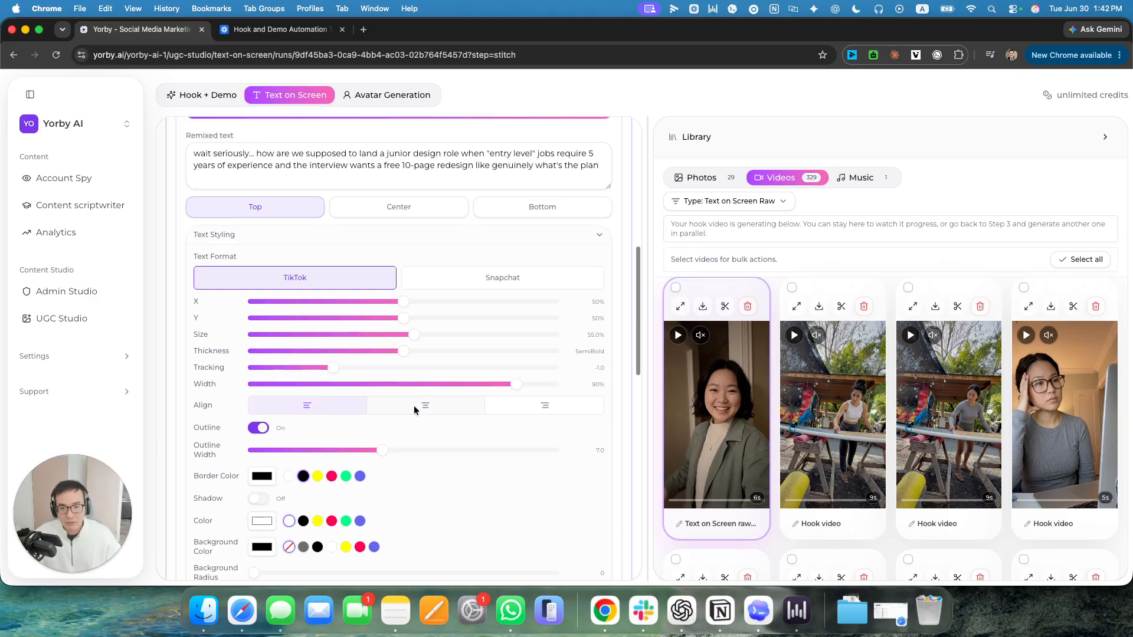
pyautogui.click(467, 404)
# Try a line break before "free 10-page redesign" in the remixed text and remove it again.
pyautogui.click(383, 165)
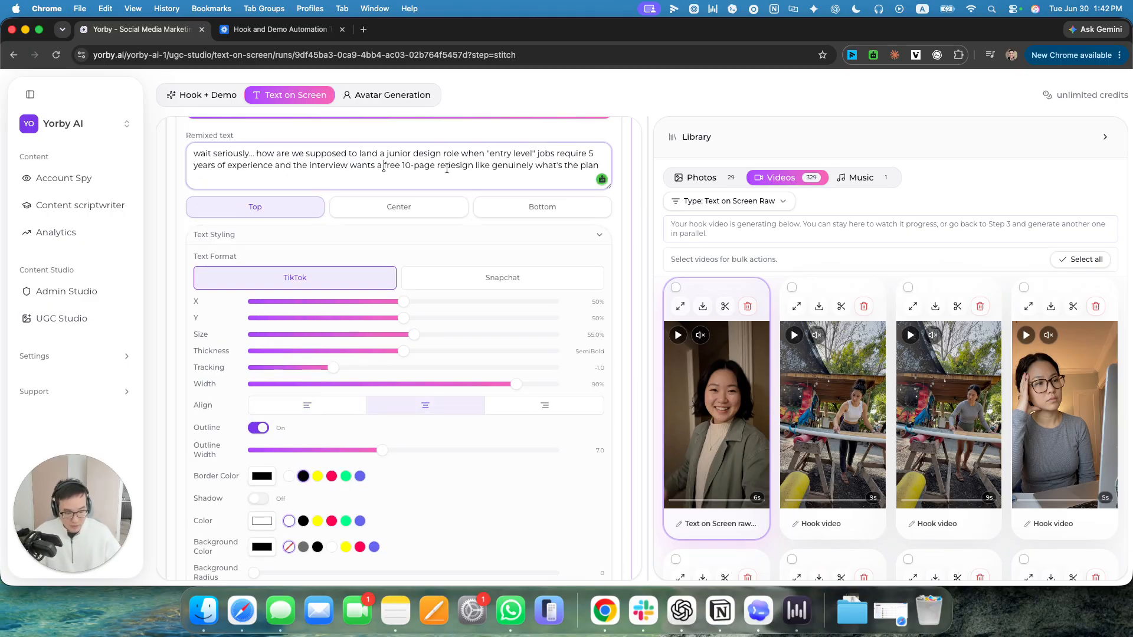
pyautogui.press('Return')
pyautogui.scroll(-15, 314, 329)
pyautogui.scroll(15, 434, 370)
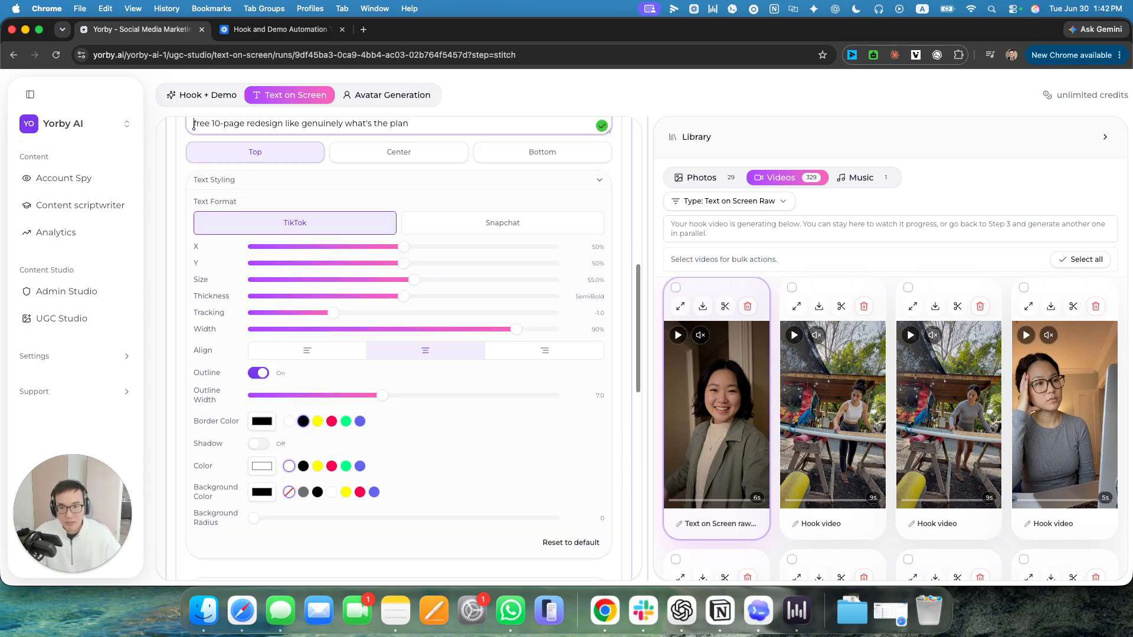
pyautogui.scroll(-18, 437, 372)
pyautogui.scroll(15, 417, 346)
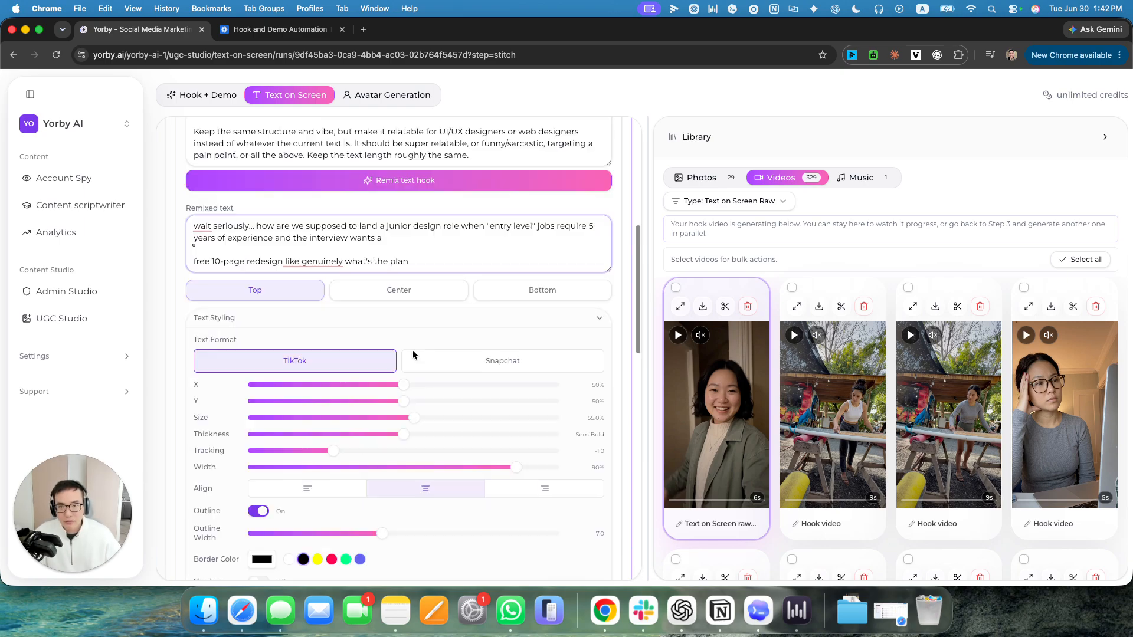
pyautogui.press('BackSpace')
pyautogui.scroll(-3, 401, 347)
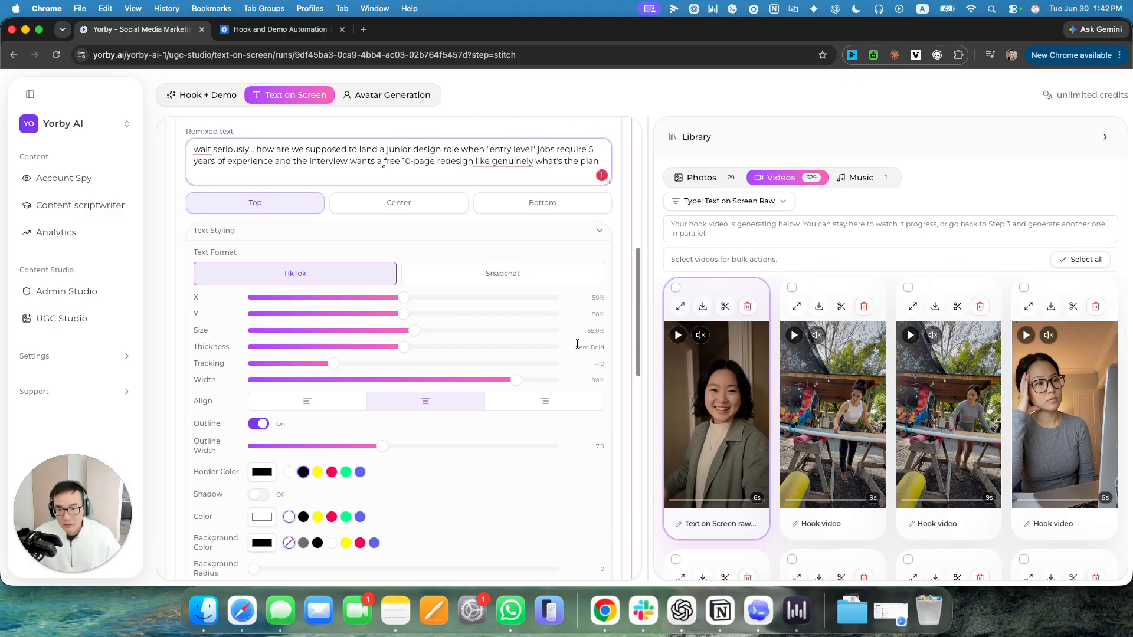
# Collapse the text styling settings and check the overlay text's placement on the video preview.
pyautogui.click(504, 234)
pyautogui.scroll(-5, 545, 423)
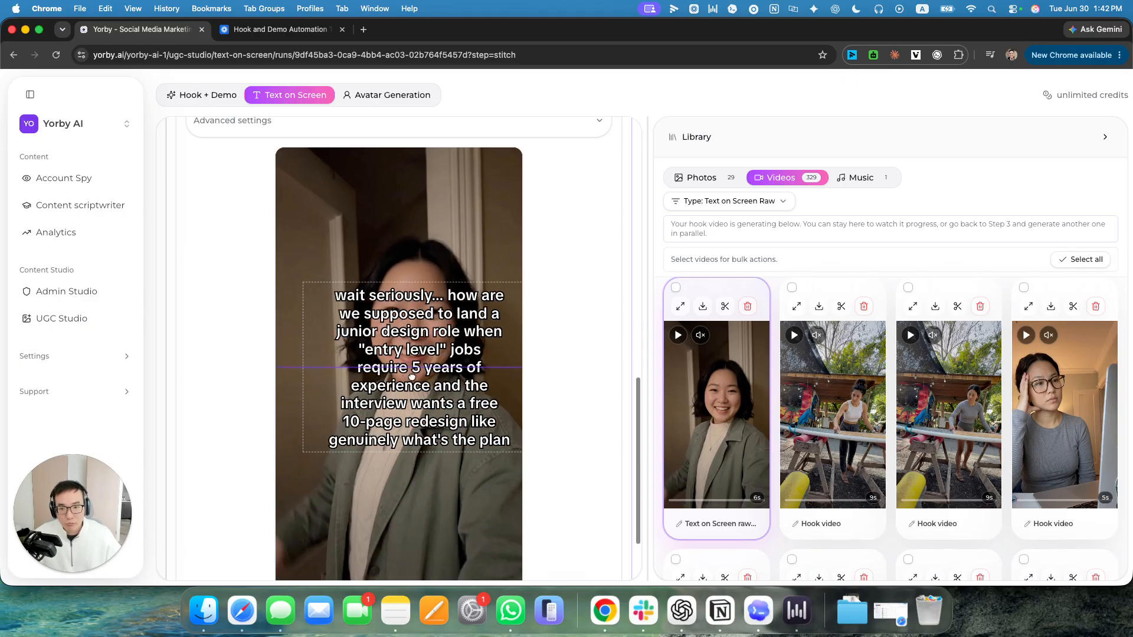
pyautogui.scroll(5, 591, 301)
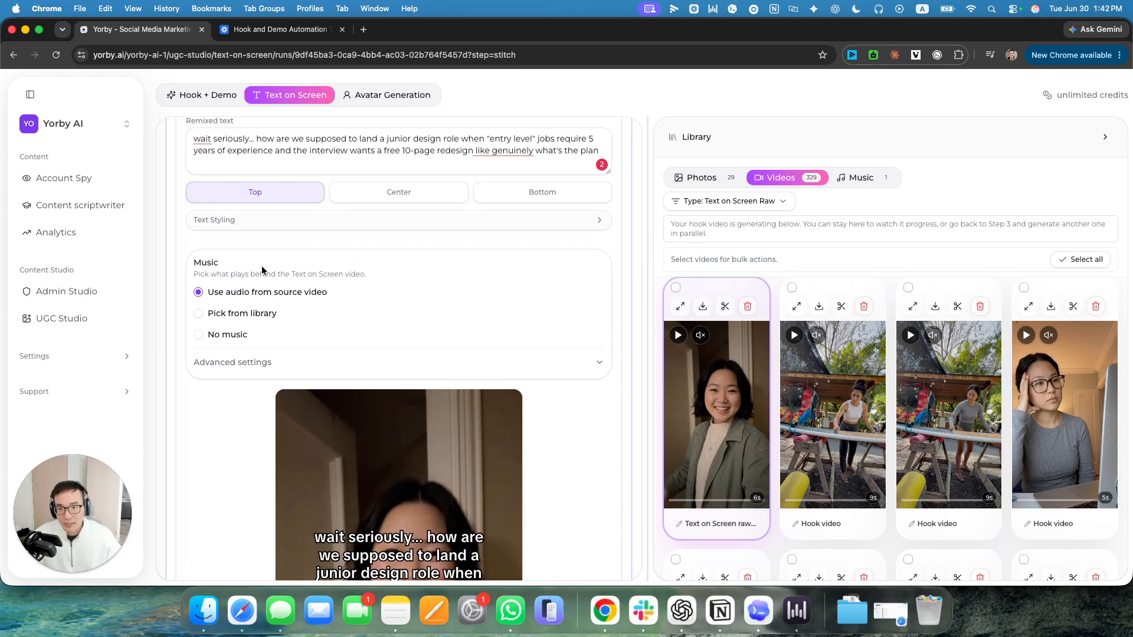
pyautogui.scroll(6, 384, 289)
pyautogui.scroll(-8, 512, 267)
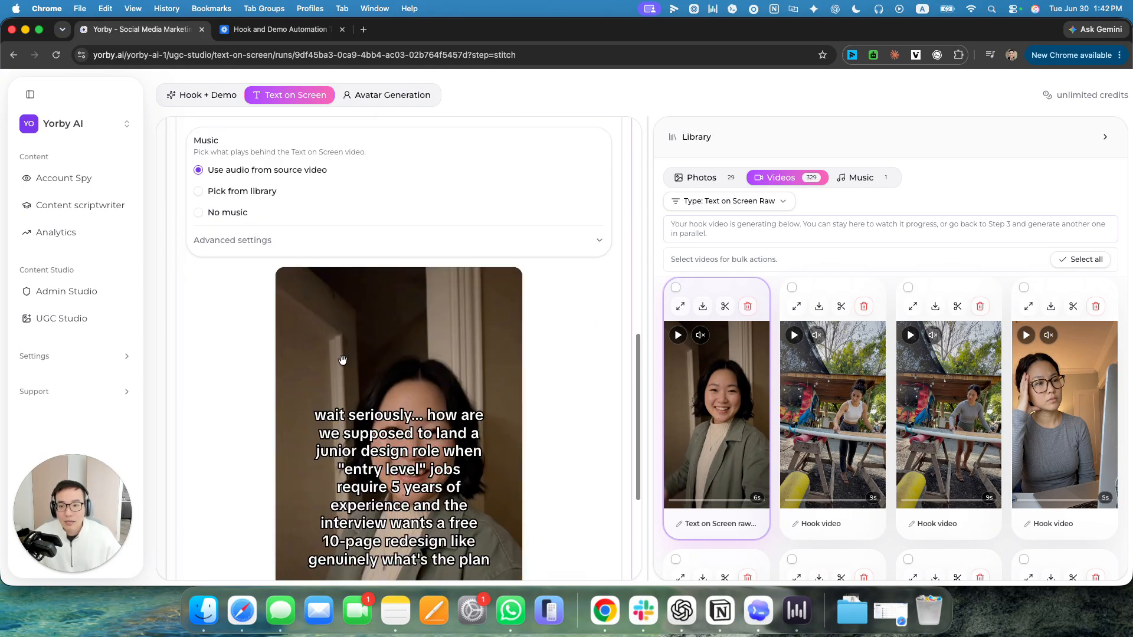
# Reopen the Source Text on Screen Video stage and examine the source video with its original overlay text.
pyautogui.scroll(15, 526, 269)
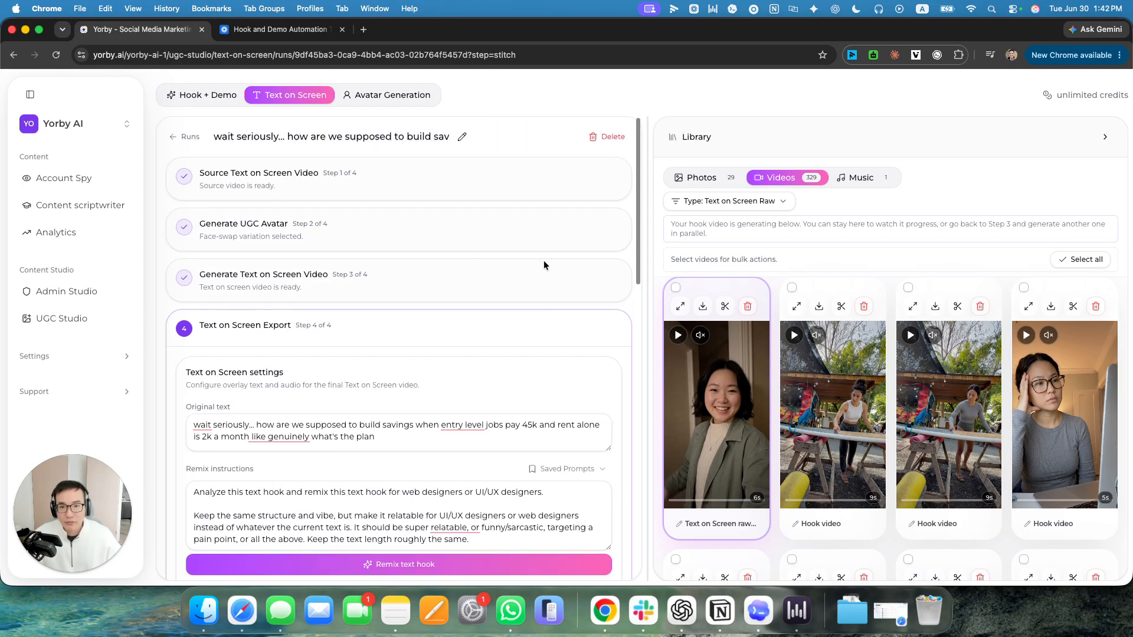
pyautogui.click(412, 186)
pyautogui.scroll(-4, 297, 413)
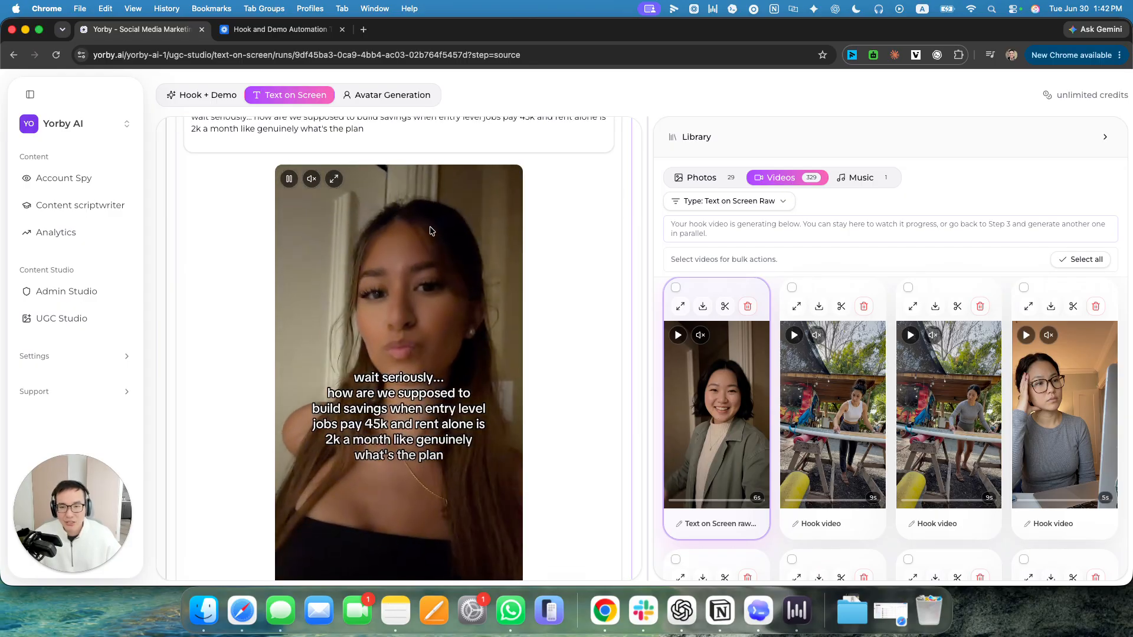
pyautogui.scroll(2, 345, 253)
pyautogui.scroll(3, 345, 253)
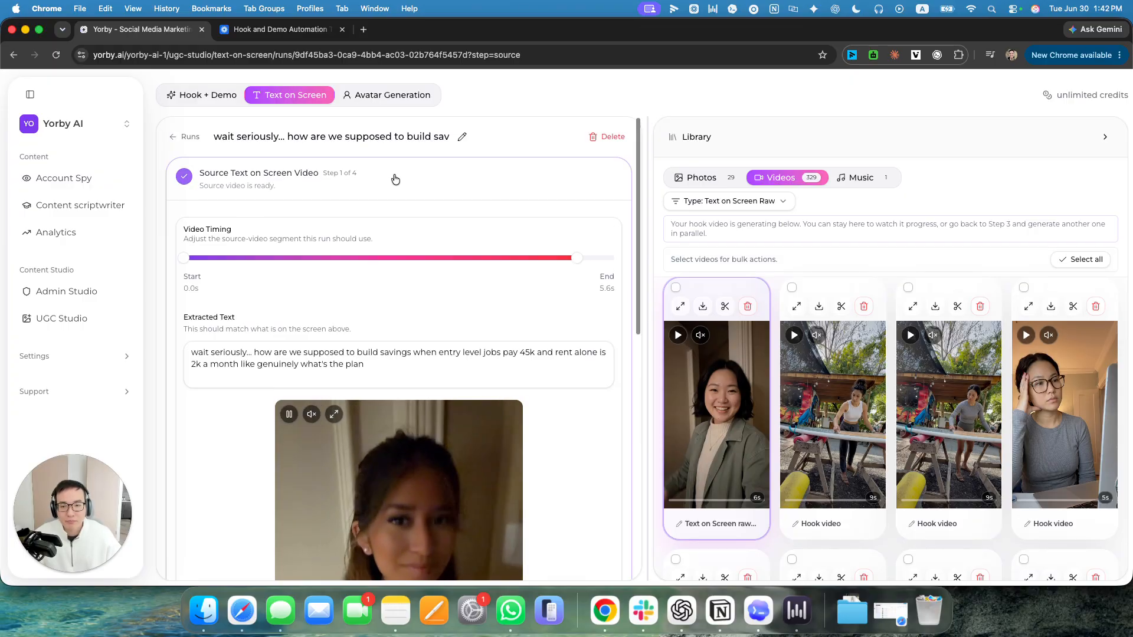
# Open the Generate Text on Screen Video stage and examine the generated clip for comparison with the source.
pyautogui.click(392, 177)
pyautogui.click(425, 289)
pyautogui.scroll(-6, 430, 412)
pyautogui.scroll(-2, 430, 412)
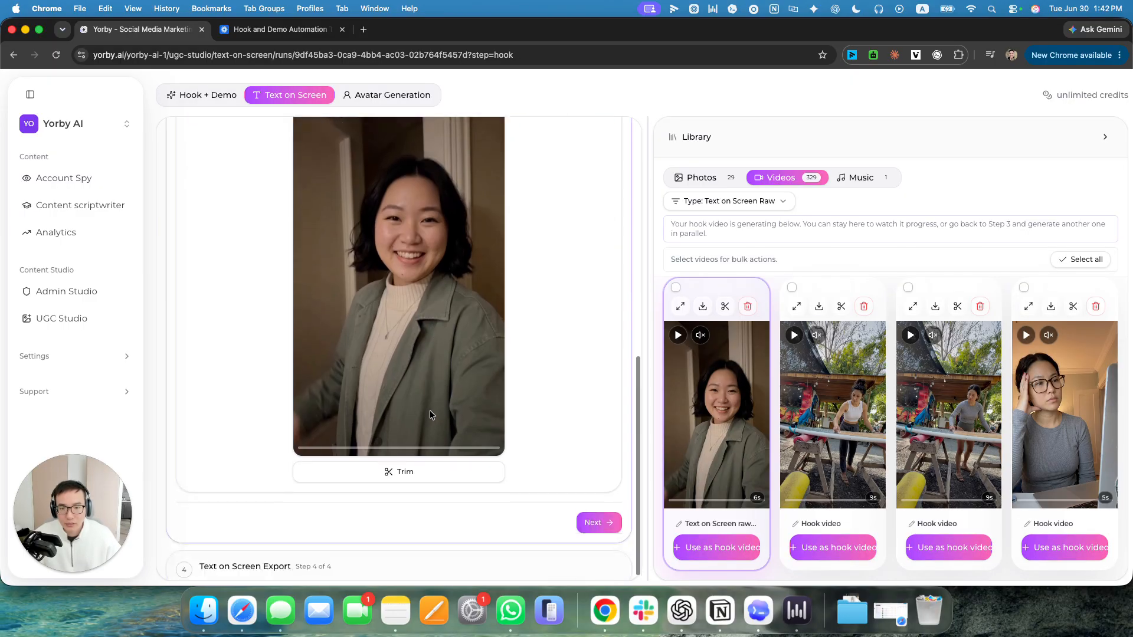
pyautogui.scroll(4, 377, 451)
pyautogui.scroll(-3, 419, 220)
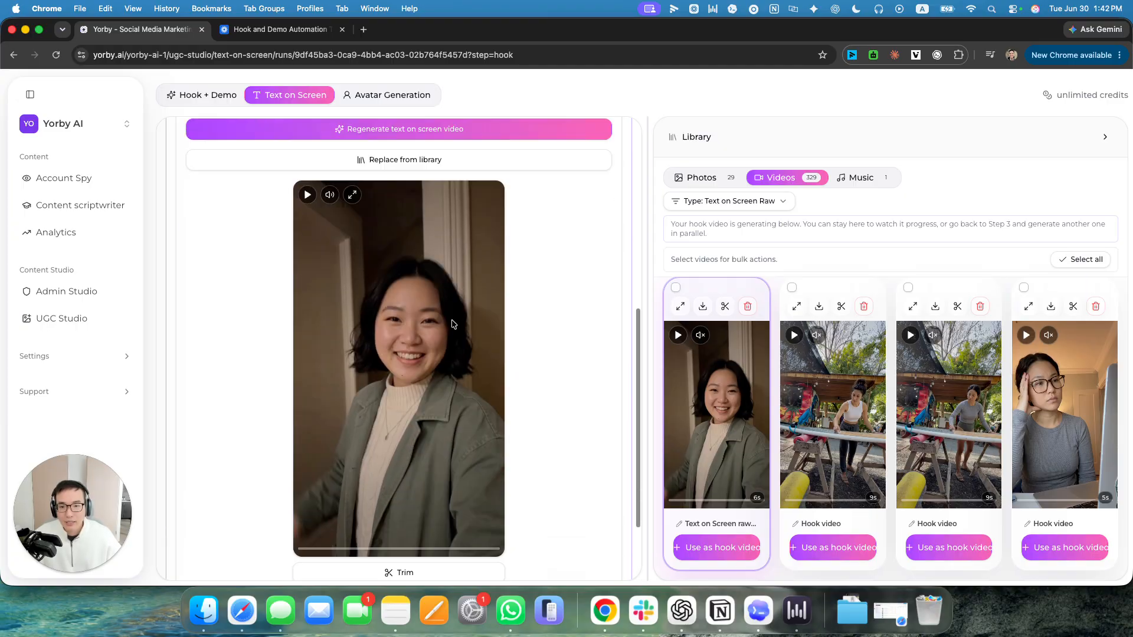
# Trim the generated clip to run from 0.0 s to 4.0 s and save it as a new video.
pyautogui.click(416, 552)
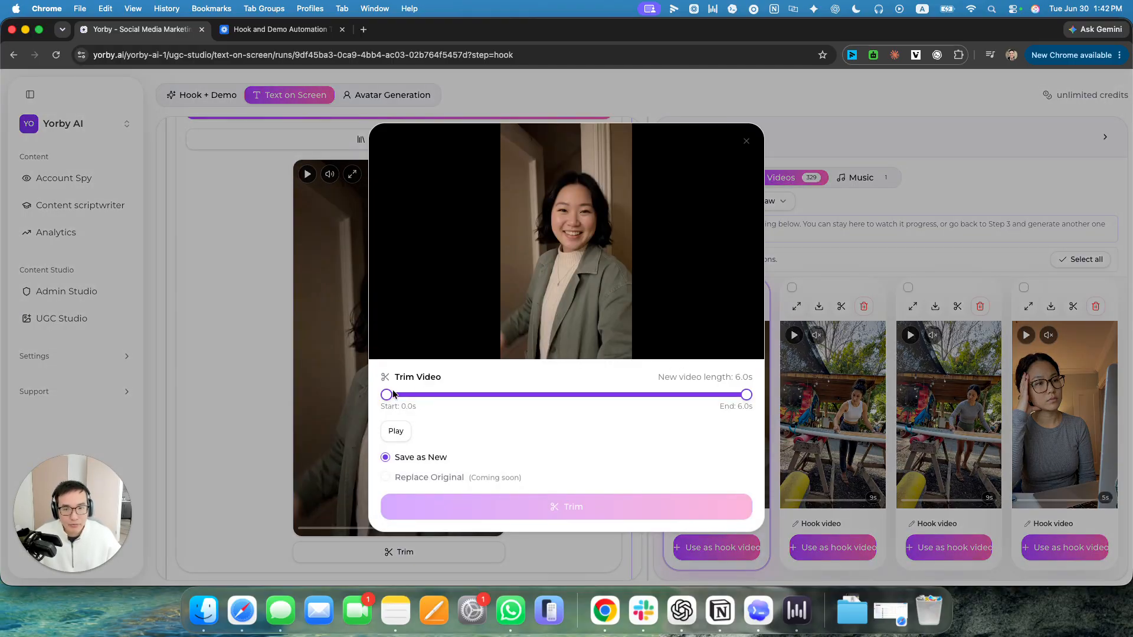
pyautogui.moveTo(393, 395)
pyautogui.mouseDown()
pyautogui.moveTo(471, 400)
pyautogui.moveTo(383, 396)
pyautogui.mouseUp()
pyautogui.moveTo(747, 396); pyautogui.dragTo(627, 399)
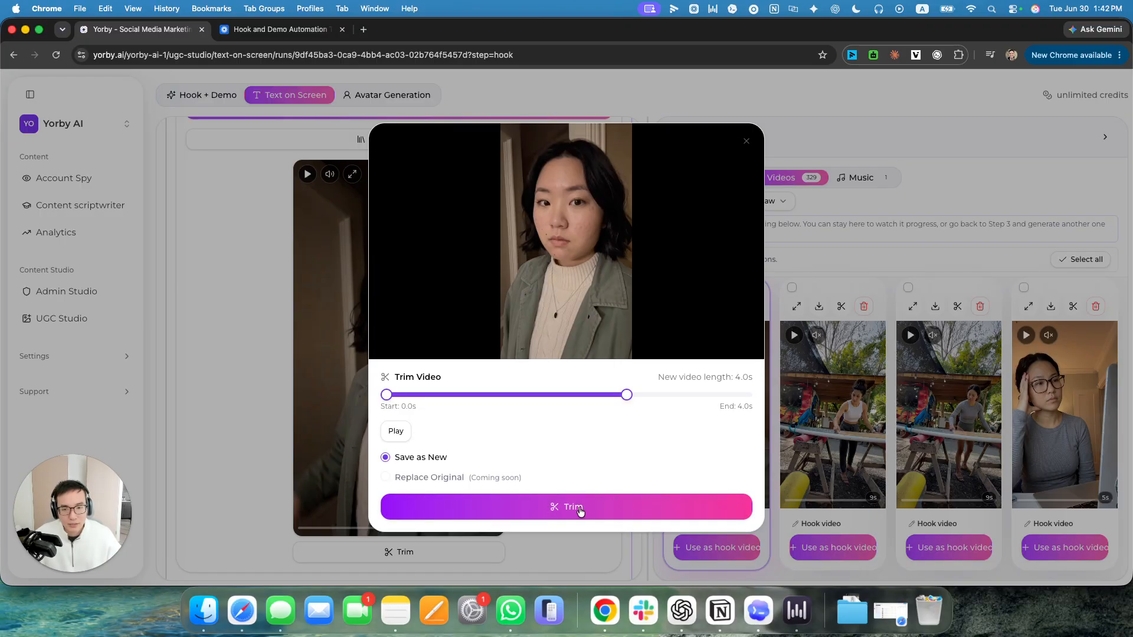
pyautogui.click(562, 511)
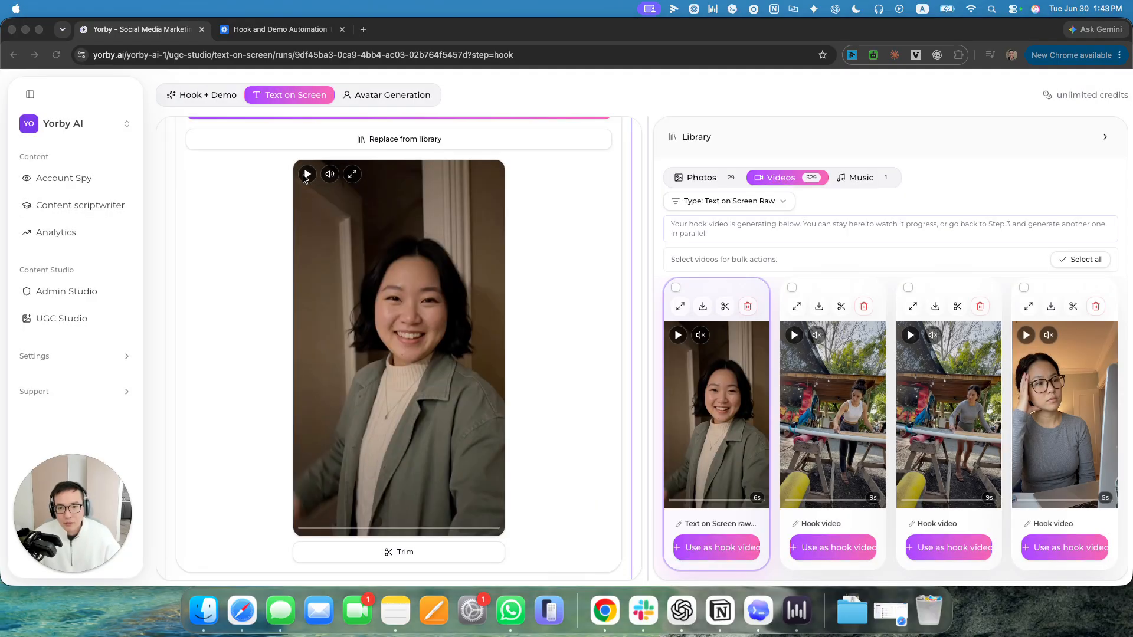
# Play the generated clip and continue to the Text on Screen Export stage.
pyautogui.click(306, 176)
pyautogui.scroll(-3, 626, 523)
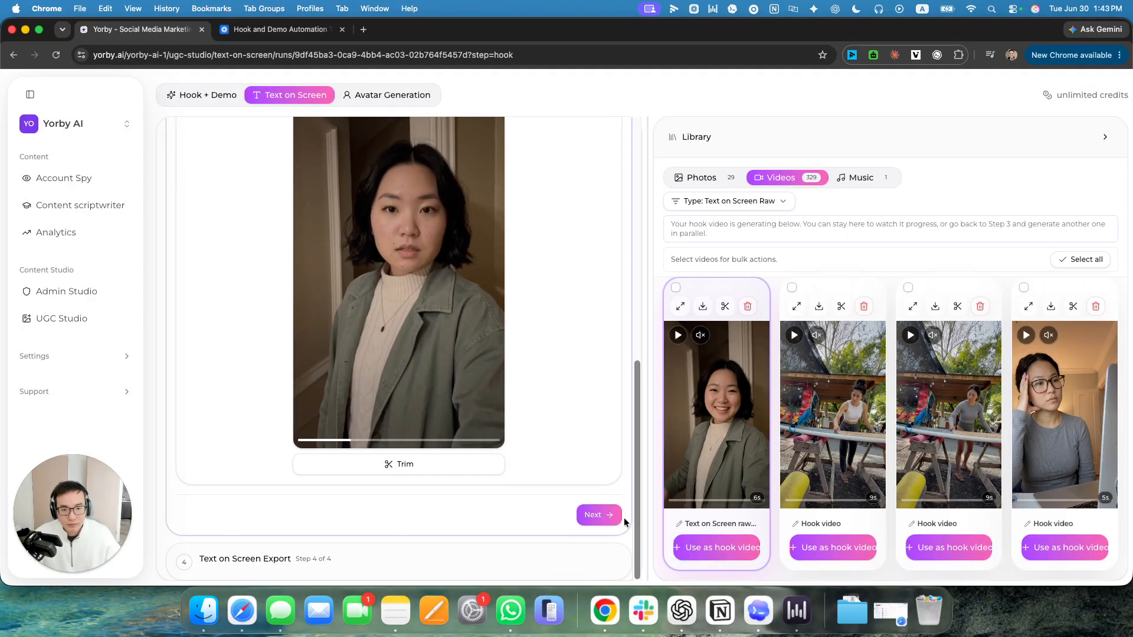
pyautogui.click(609, 520)
pyautogui.scroll(-4, 413, 354)
pyautogui.scroll(4, 320, 326)
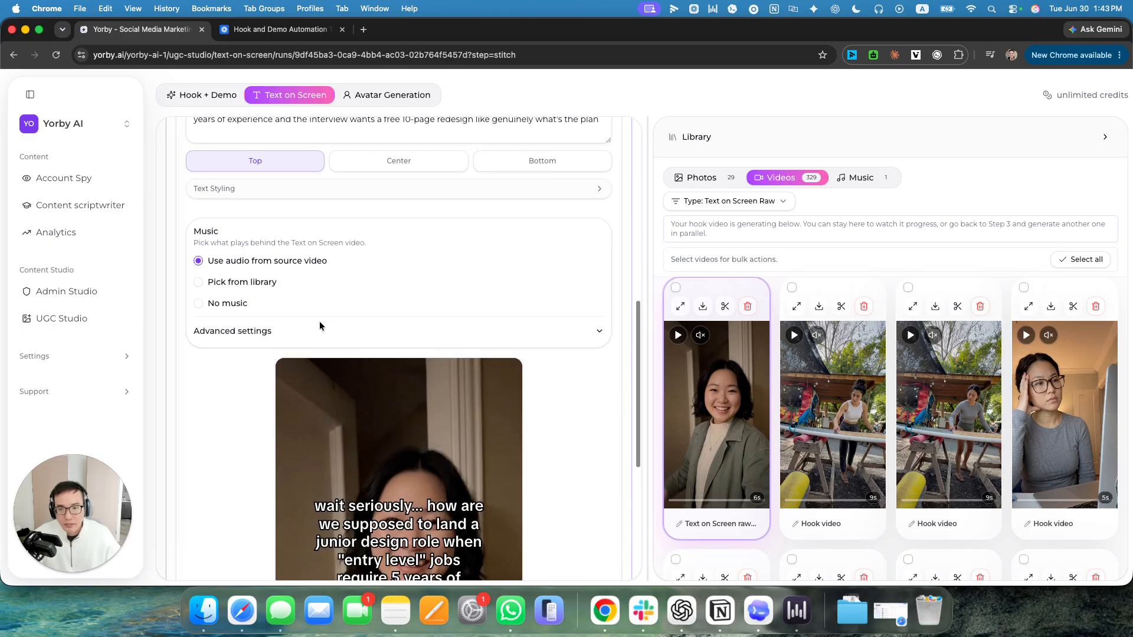
# Expand the clip speed settings and play the export preview with its overlay text at 1x speed.
pyautogui.click(275, 328)
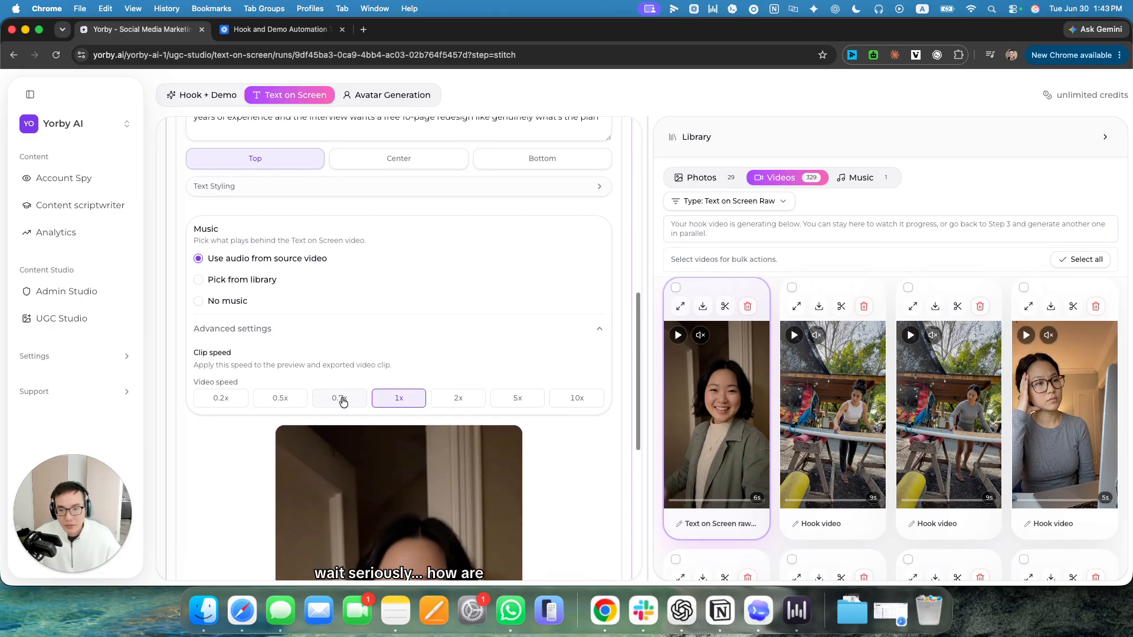
pyautogui.scroll(-6, 342, 401)
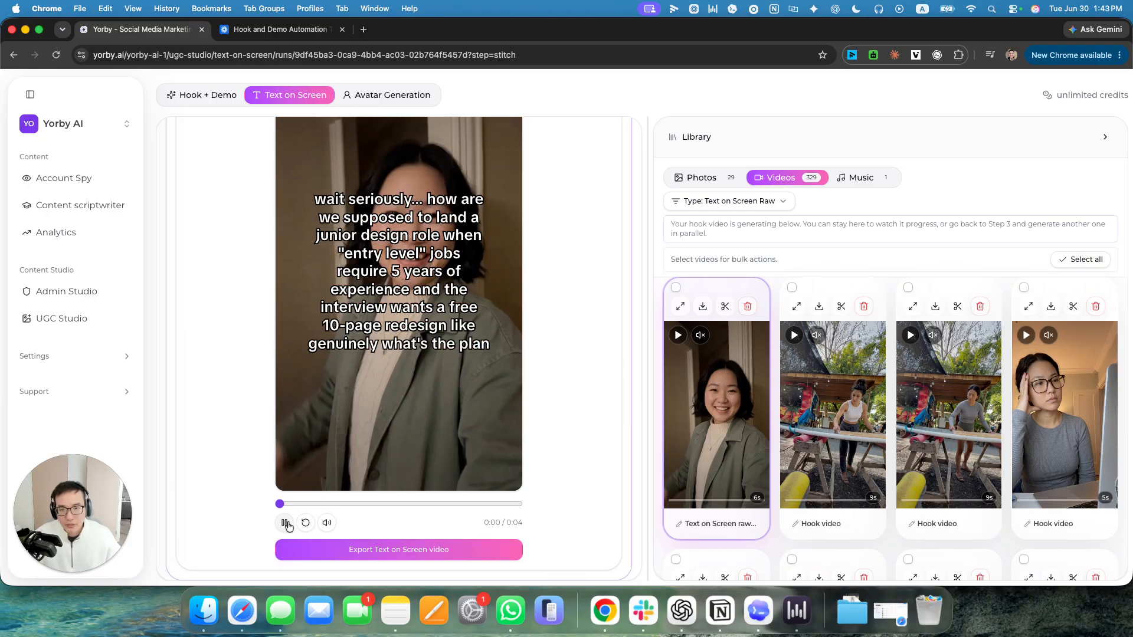
pyautogui.scroll(3, 385, 387)
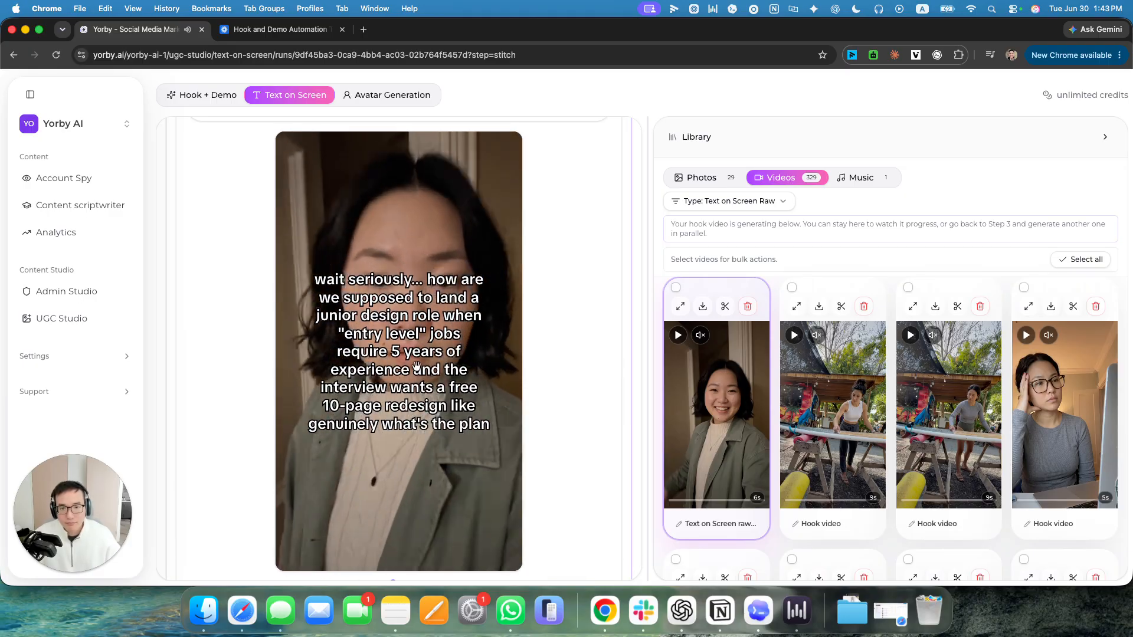
pyautogui.scroll(-2, 416, 366)
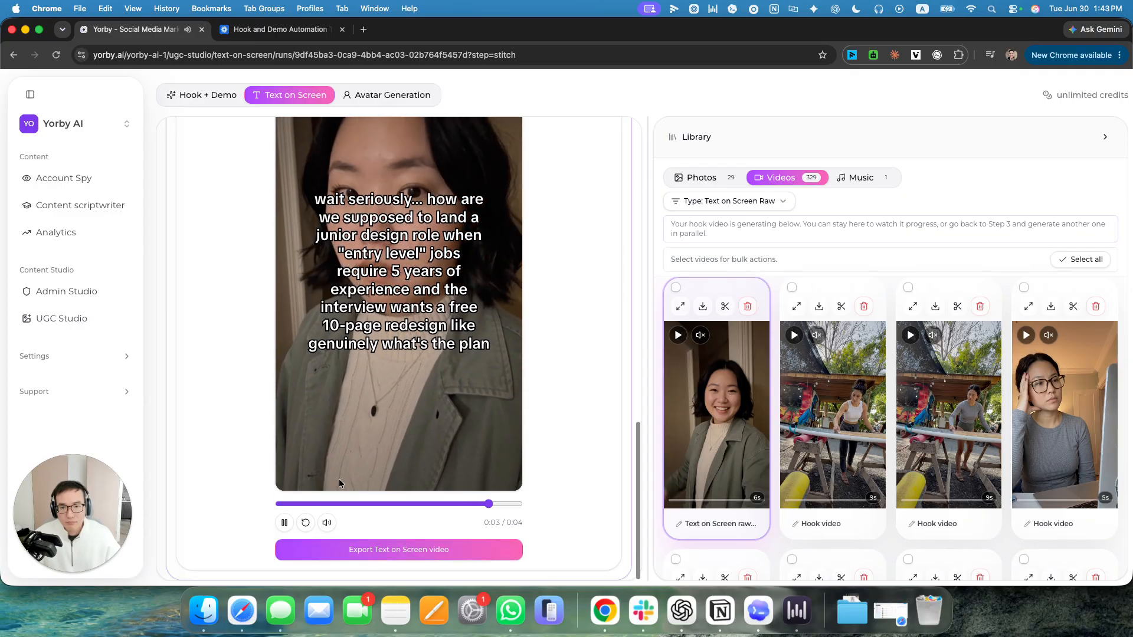
pyautogui.click(285, 523)
pyautogui.scroll(4, 369, 243)
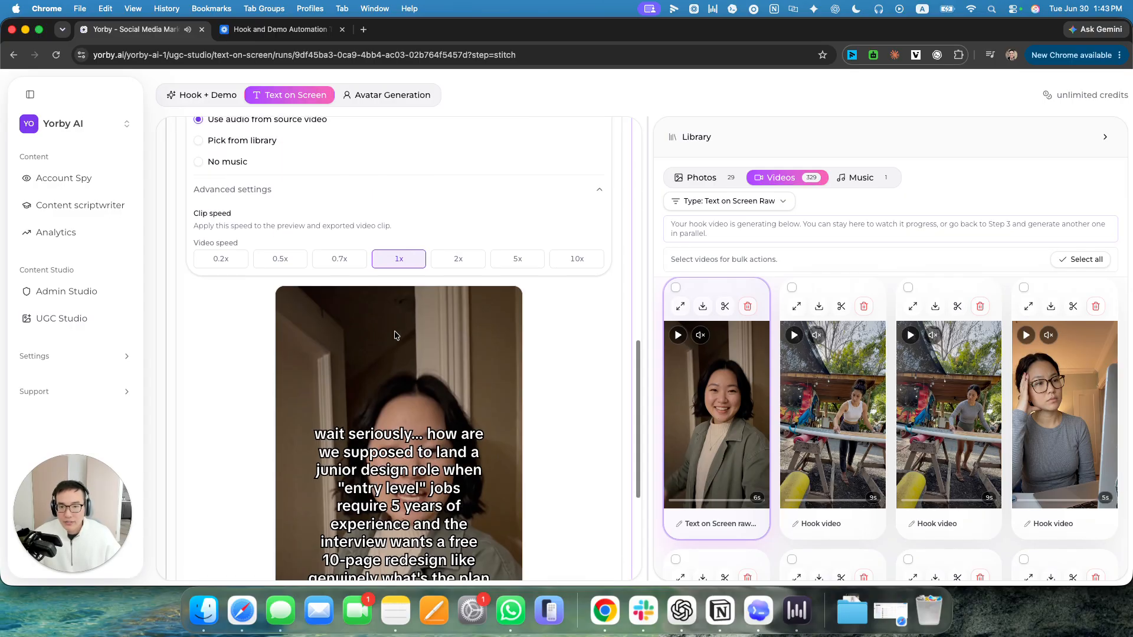
# Return to the Source Text on Screen Video stage and play the original video to compare its pacing.
pyautogui.scroll(6, 472, 206)
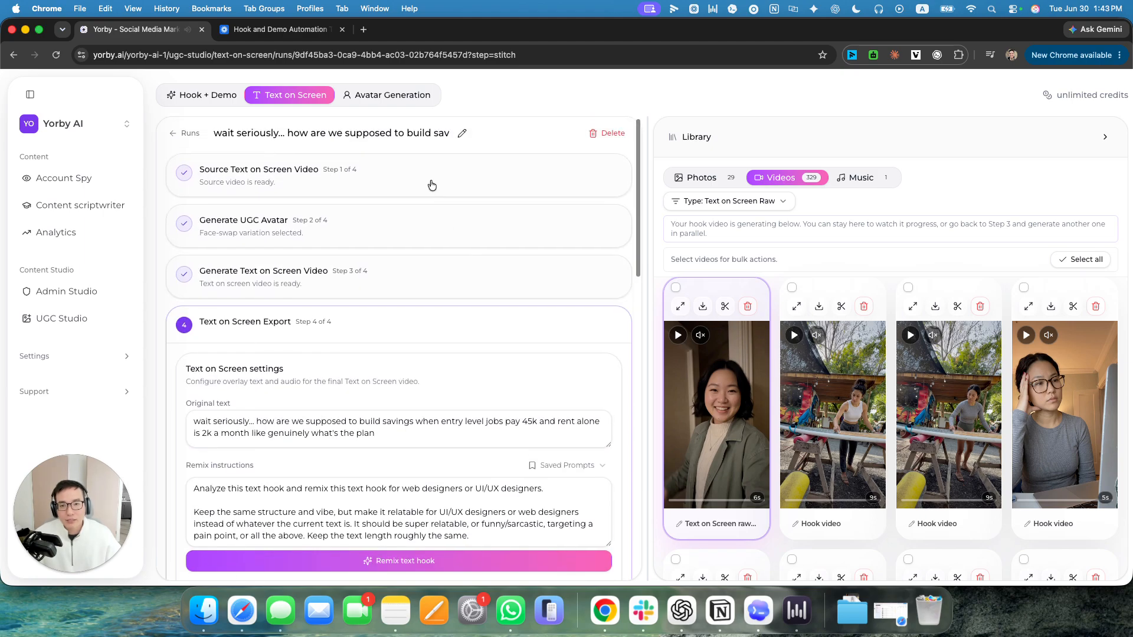
pyautogui.click(447, 177)
pyautogui.scroll(-2, 313, 302)
pyautogui.click(312, 296)
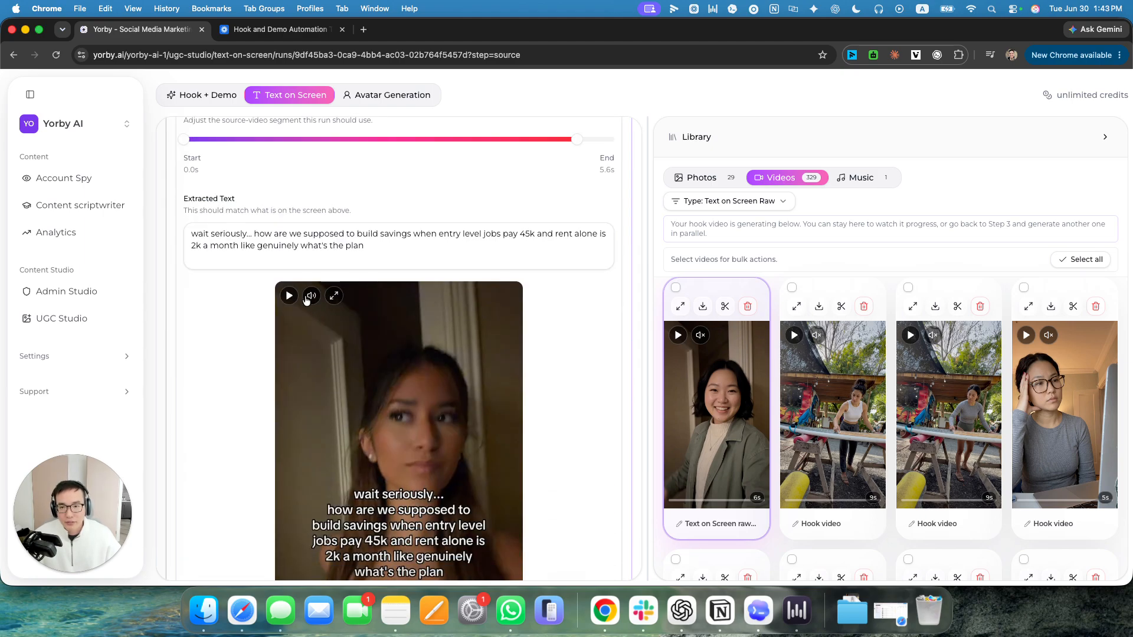
pyautogui.click(289, 296)
pyautogui.scroll(-4, 400, 314)
pyautogui.scroll(2, 400, 314)
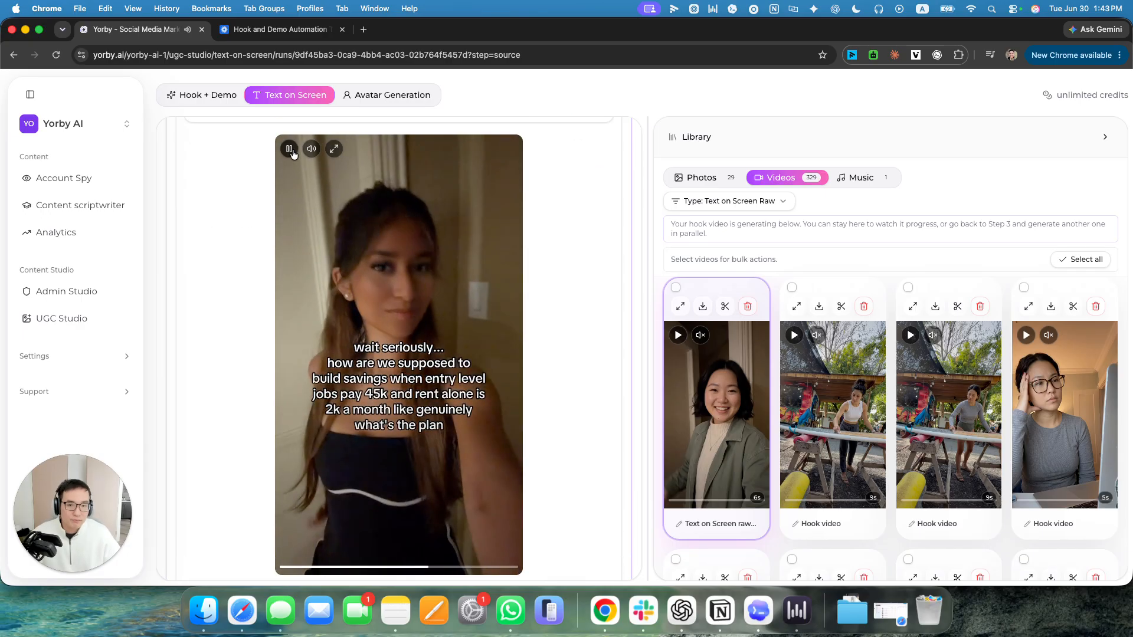
pyautogui.scroll(-4, 353, 534)
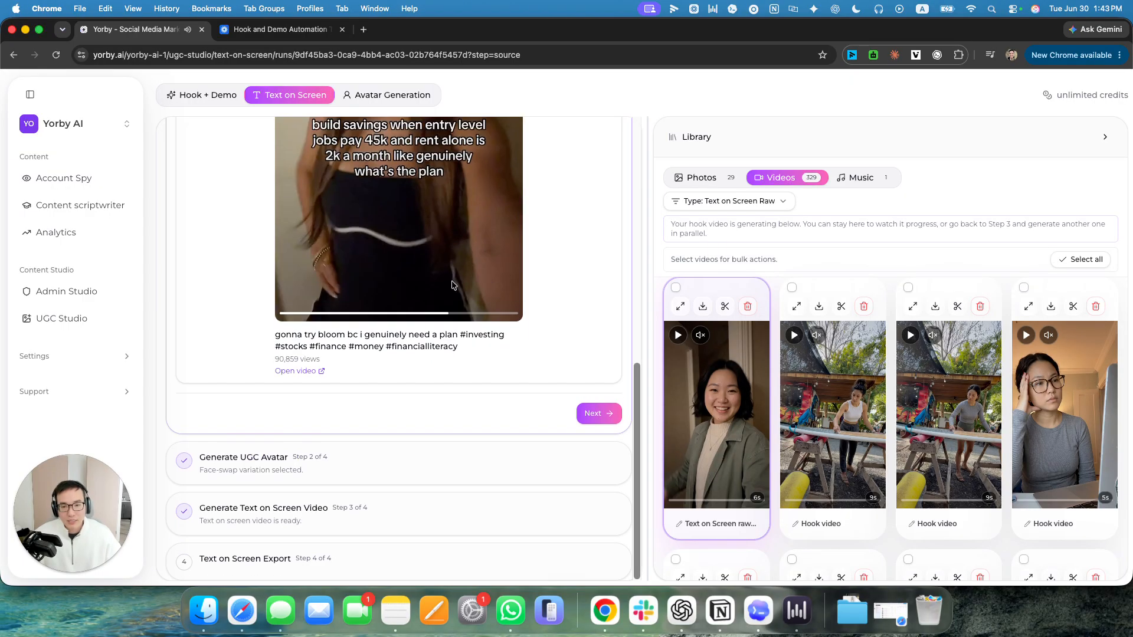
# Reopen the Text on Screen Export stage and set the video speed to 0.7x in the advanced settings.
pyautogui.click(348, 559)
pyautogui.scroll(-4, 260, 236)
pyautogui.scroll(6, 261, 236)
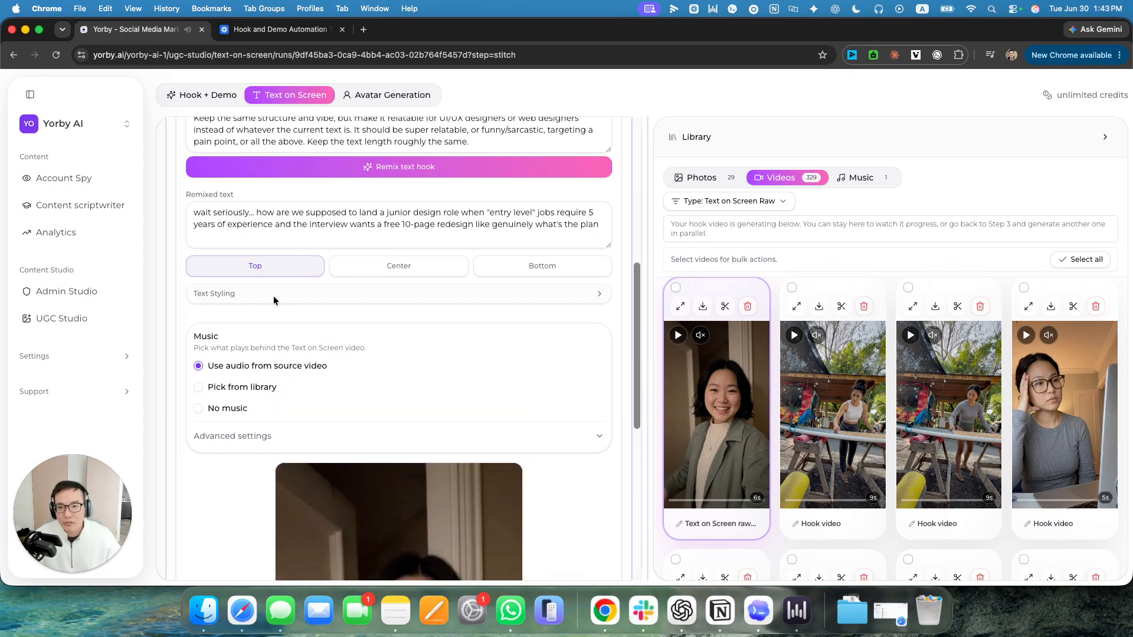
pyautogui.click(284, 434)
pyautogui.scroll(-3, 283, 413)
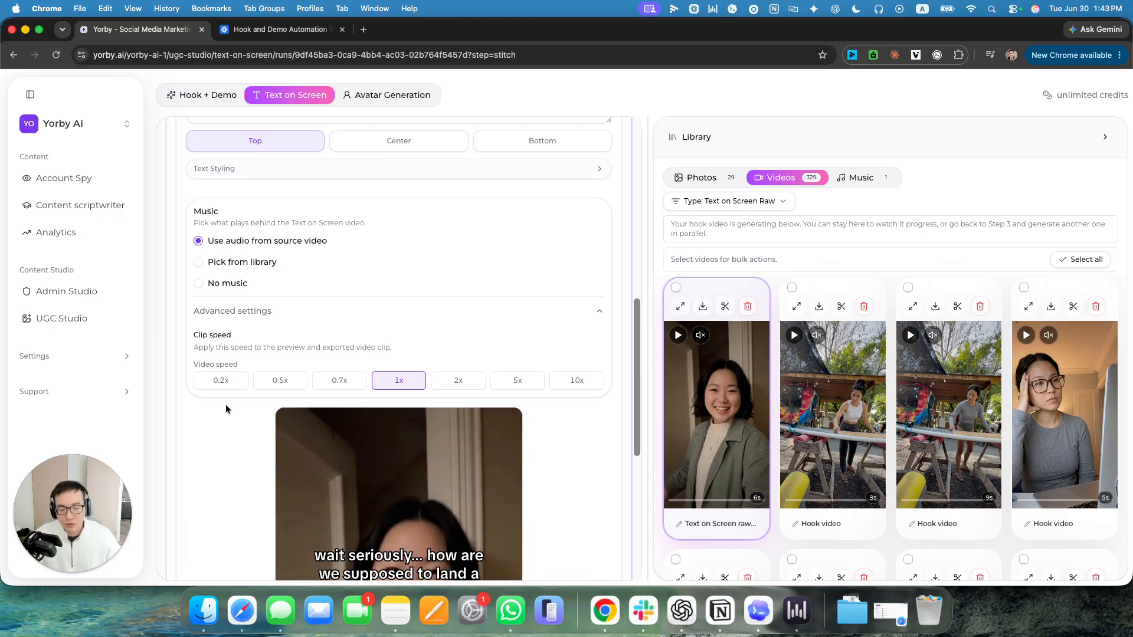
pyautogui.click(345, 381)
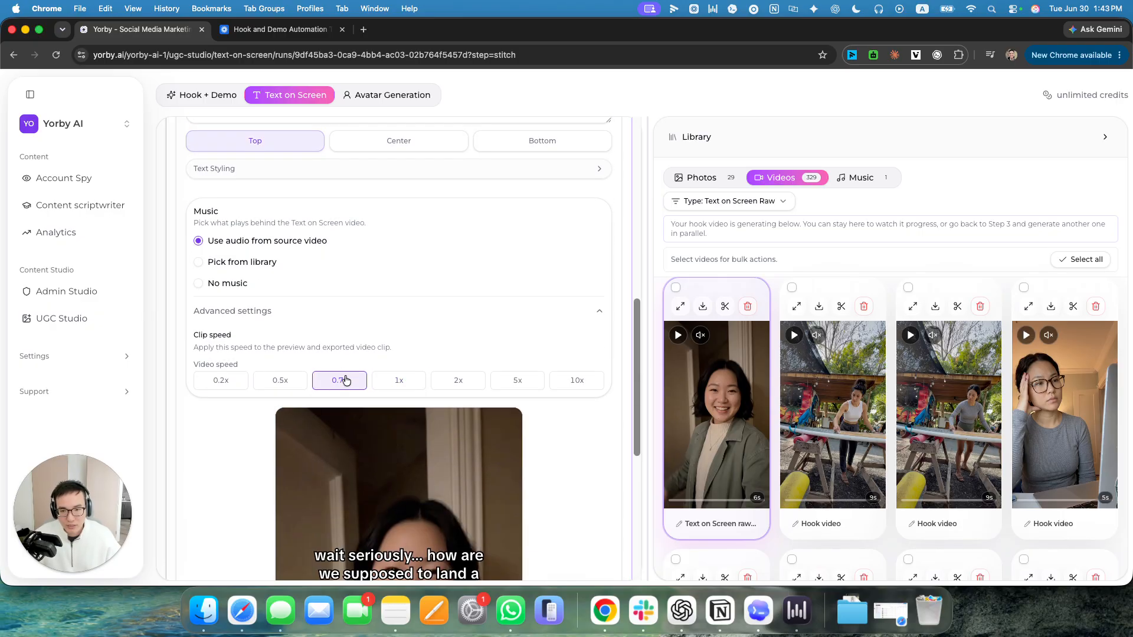
# Play the slowed export preview through to check its pacing with the overlay text.
pyautogui.scroll(-10, 366, 413)
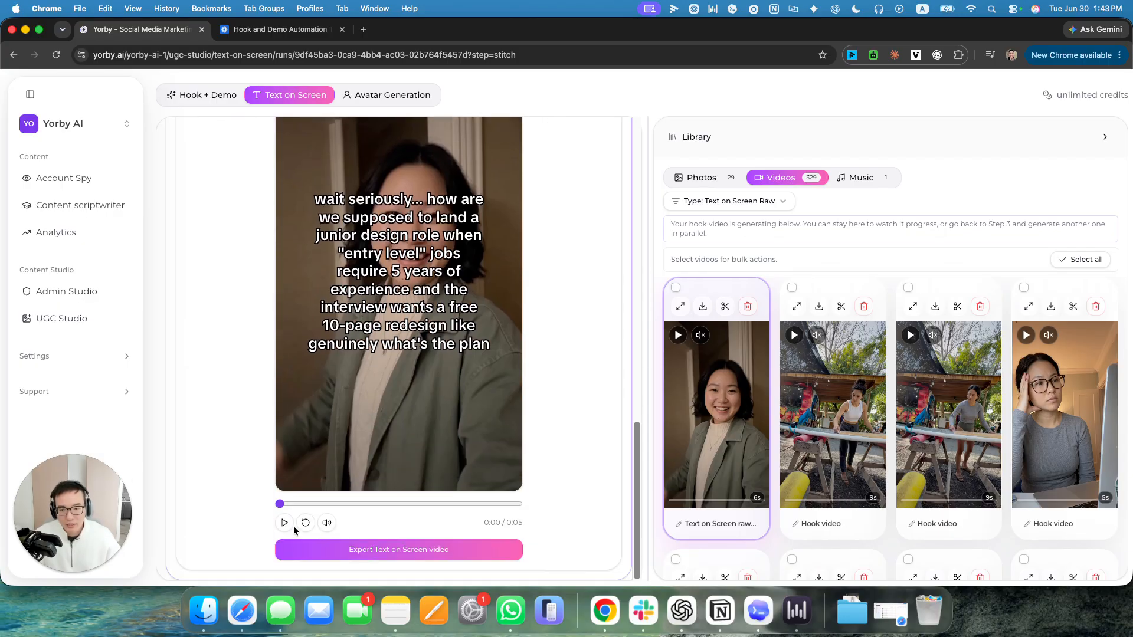
pyautogui.scroll(1, 307, 507)
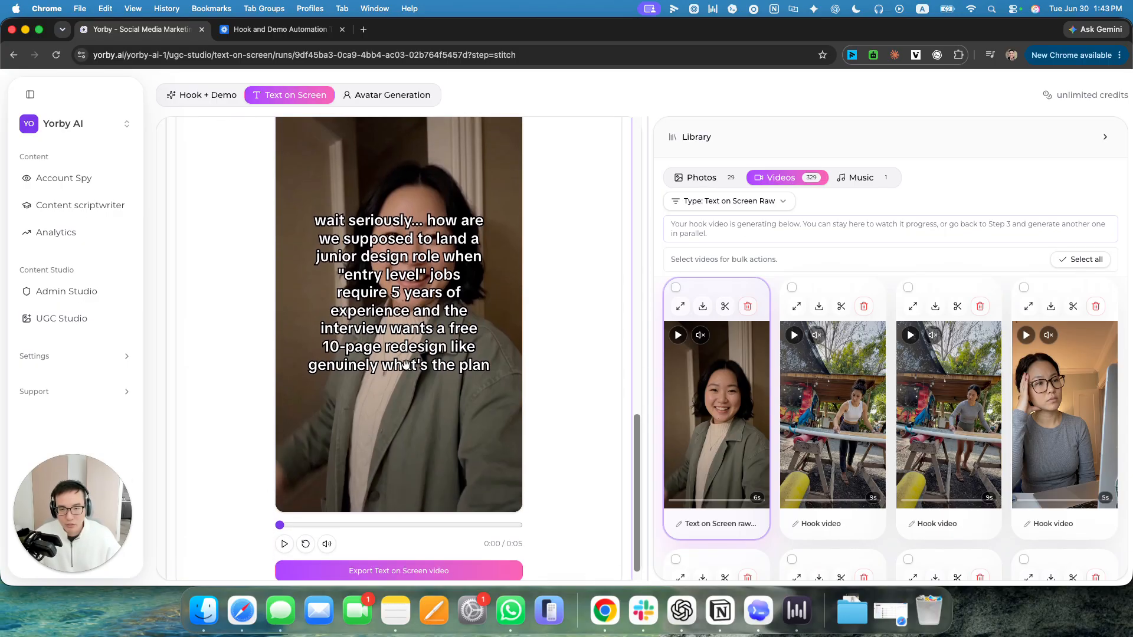
pyautogui.click(284, 545)
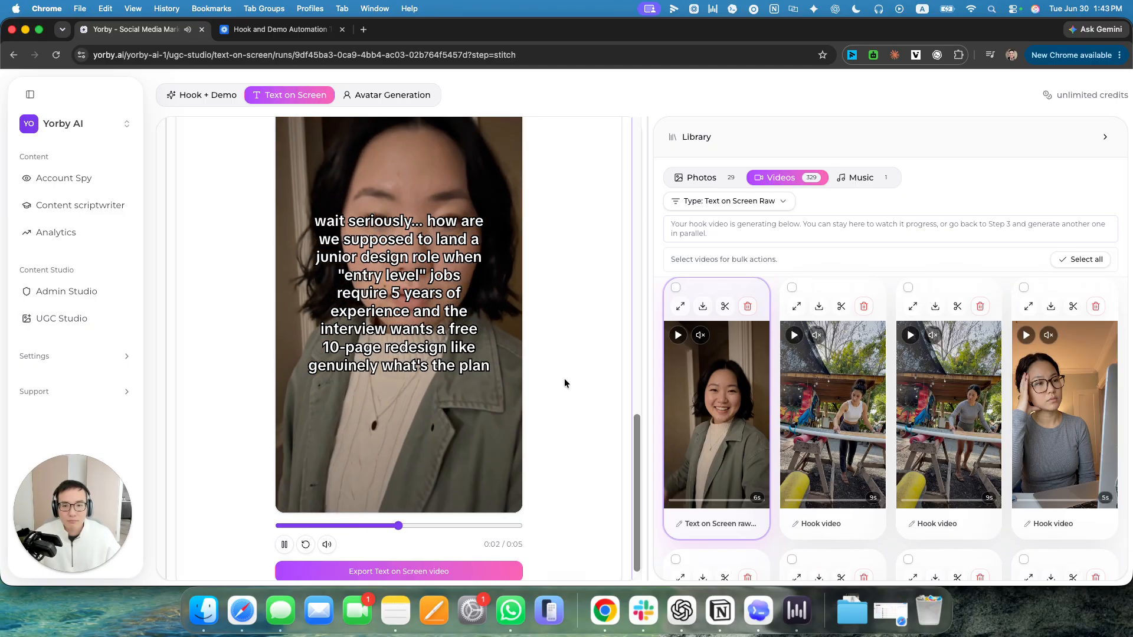
pyautogui.scroll(1, 565, 380)
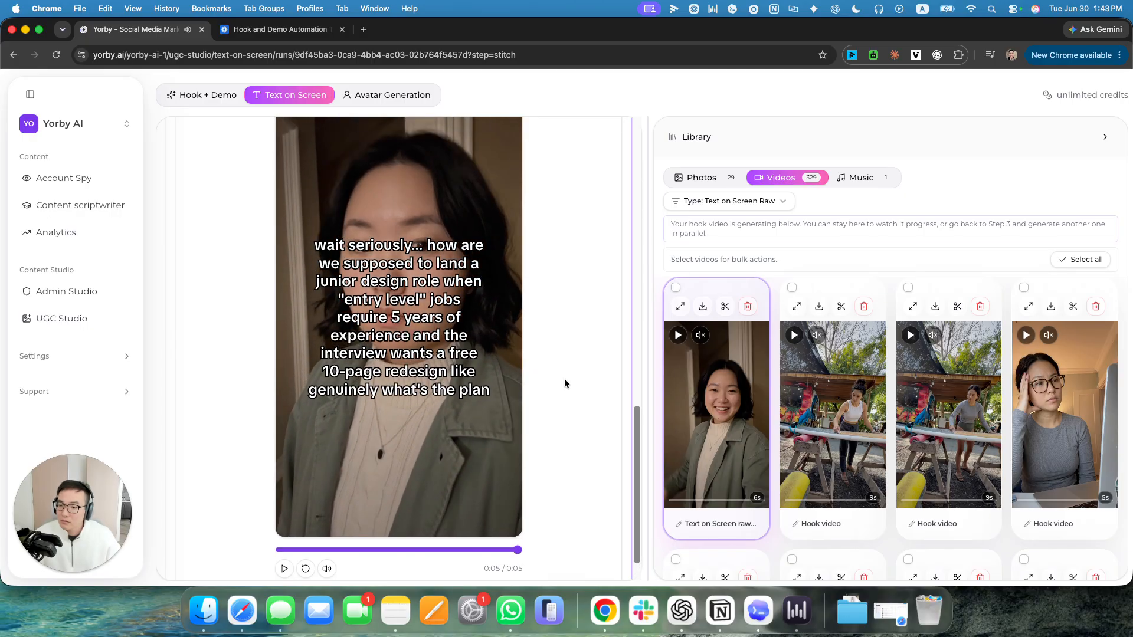
# Export the Text on Screen video and filter the video library to show all video types.
pyautogui.scroll(-2, 565, 378)
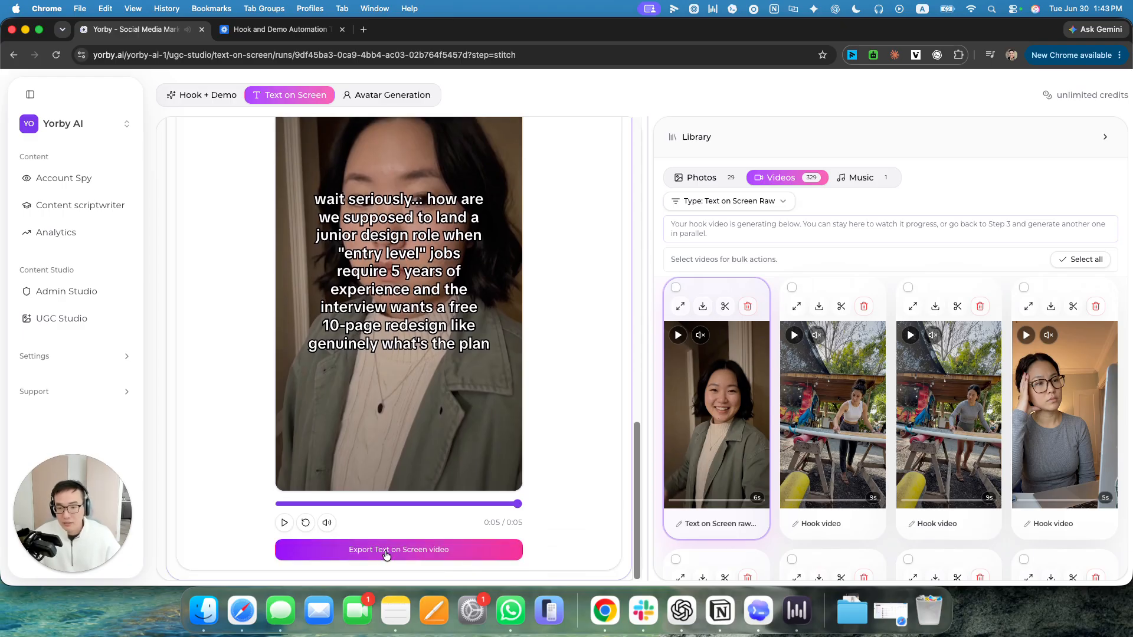
pyautogui.click(389, 551)
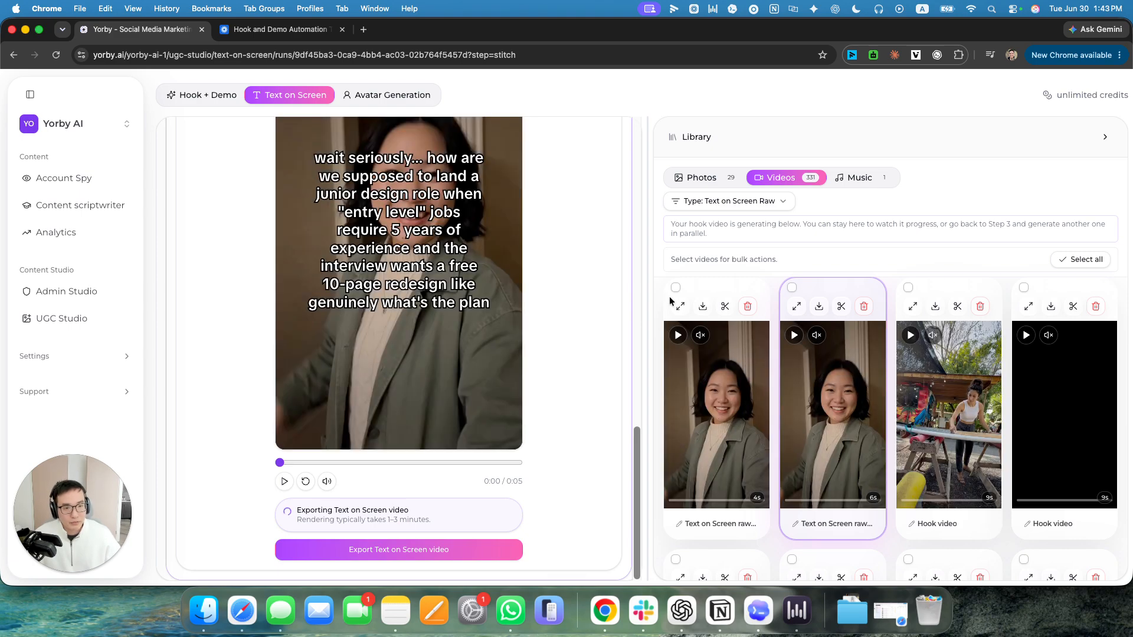
pyautogui.click(727, 201)
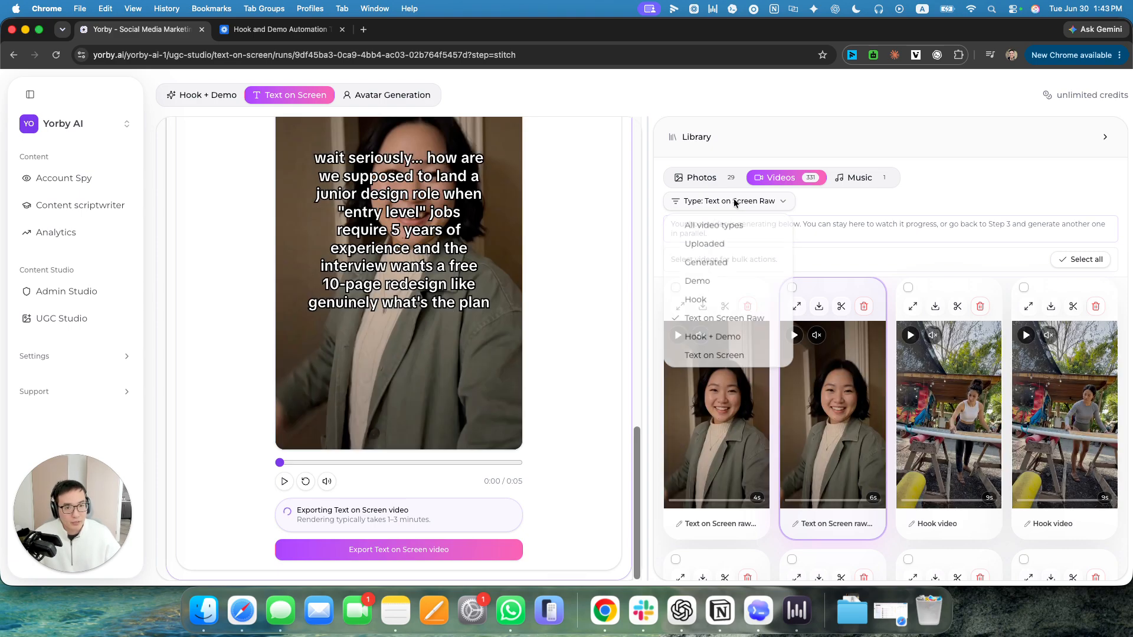
pyautogui.click(728, 224)
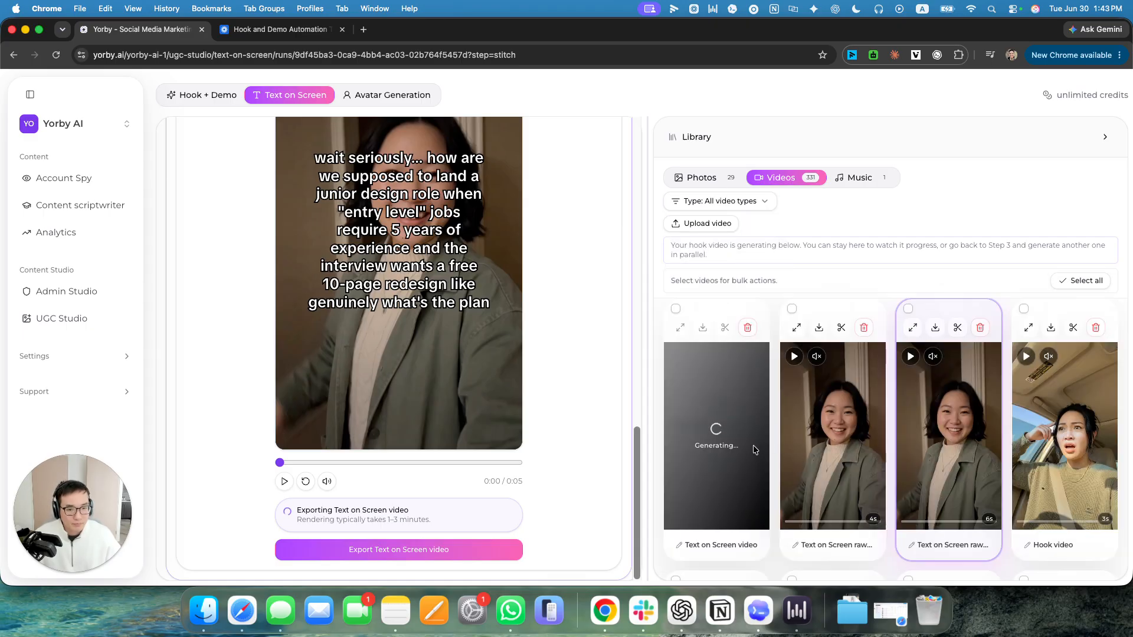